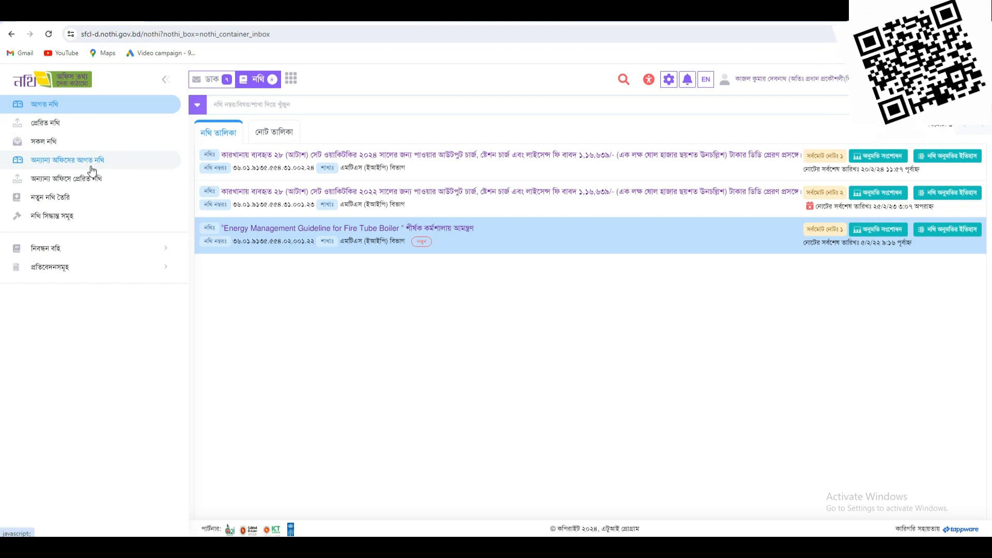
# - Open the new-file form from the Nothi inbox sidebar
pyautogui.click(62, 196)
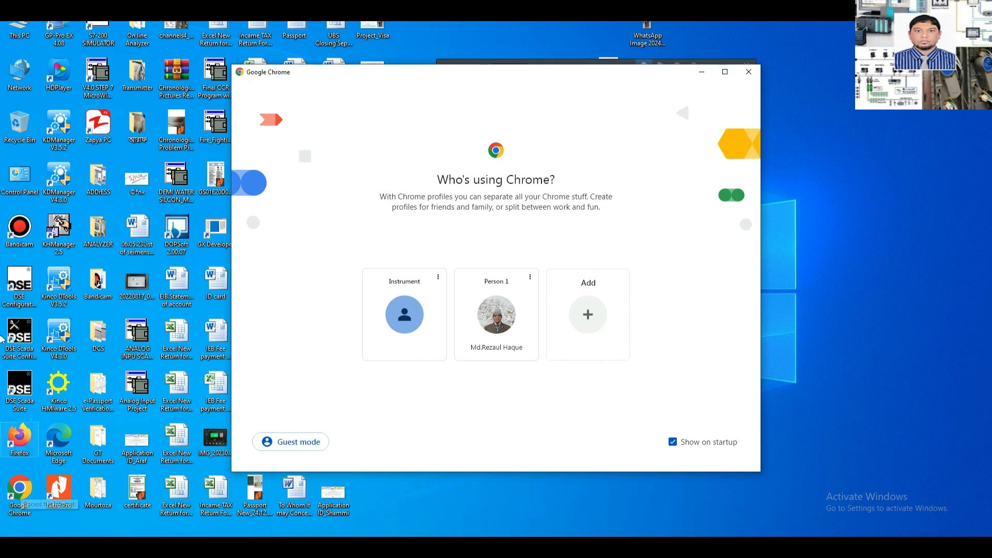
# - Open Chrome with the Person 1 profile and load the D-Nothi login page at doptor-accounts.nothi.gov.bd
pyautogui.click(723, 73)
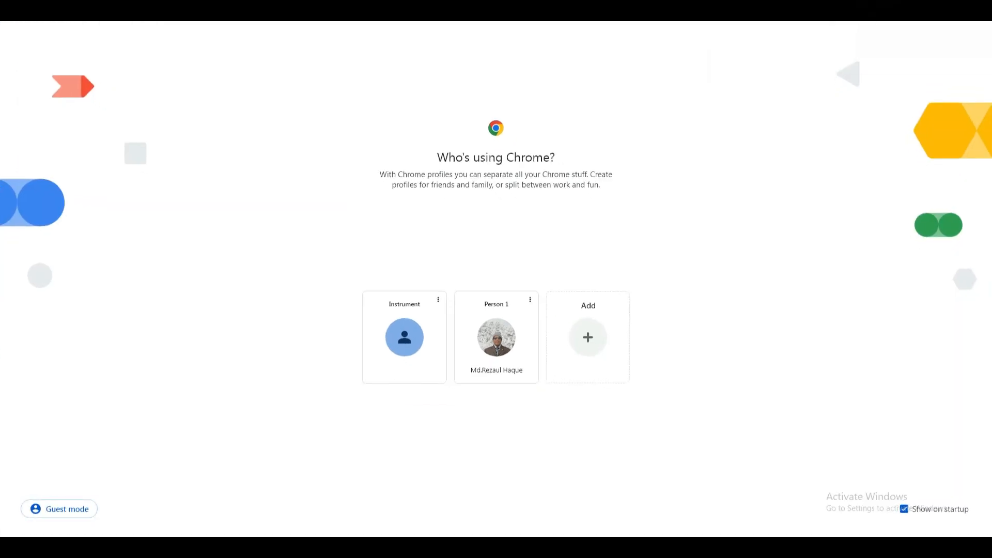
pyautogui.click(488, 342)
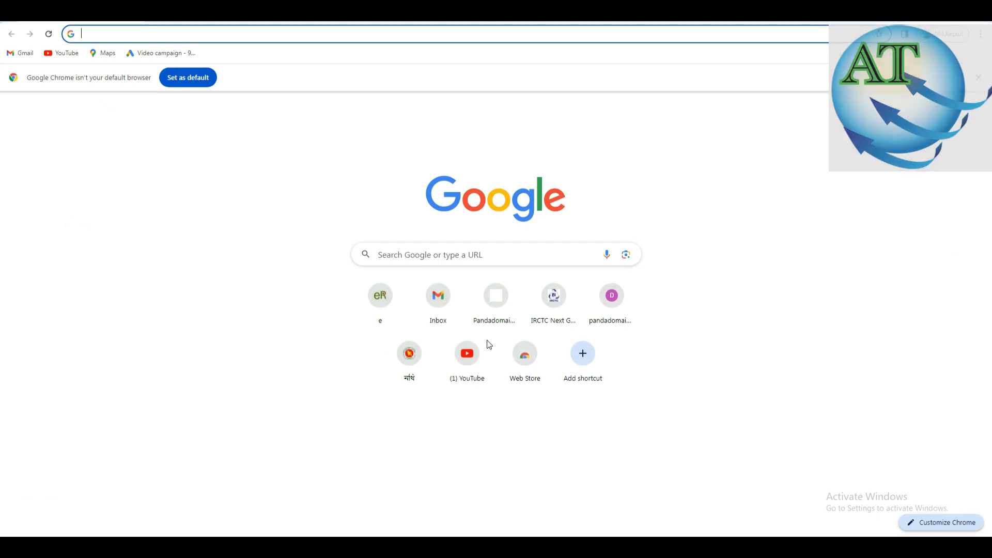
pyautogui.click(98, 34)
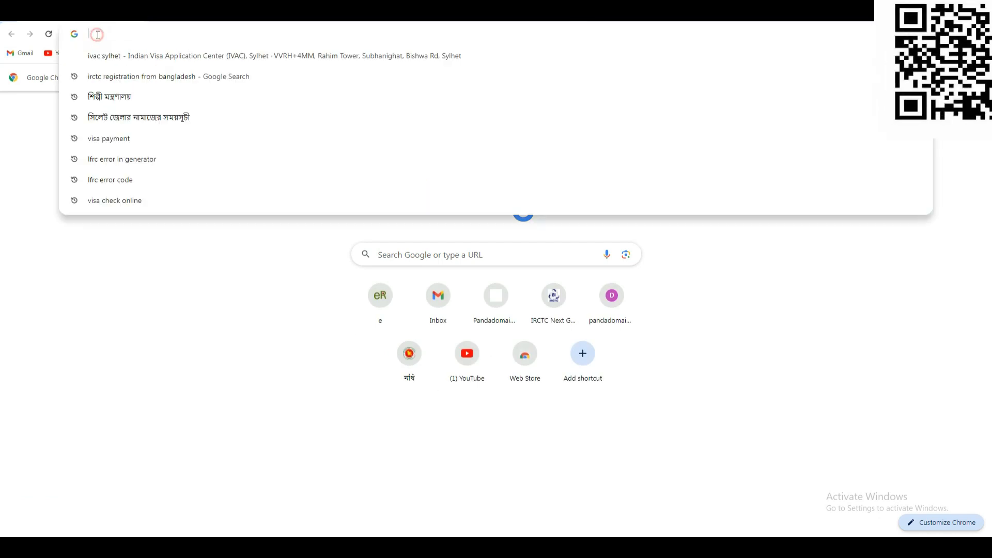
pyautogui.write('d')
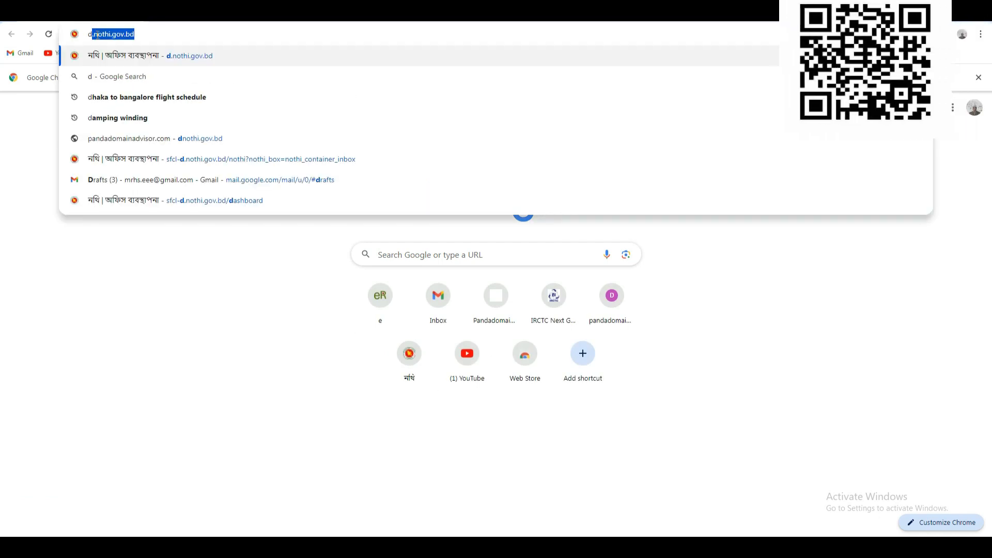
pyautogui.write('optor-accounts.no')
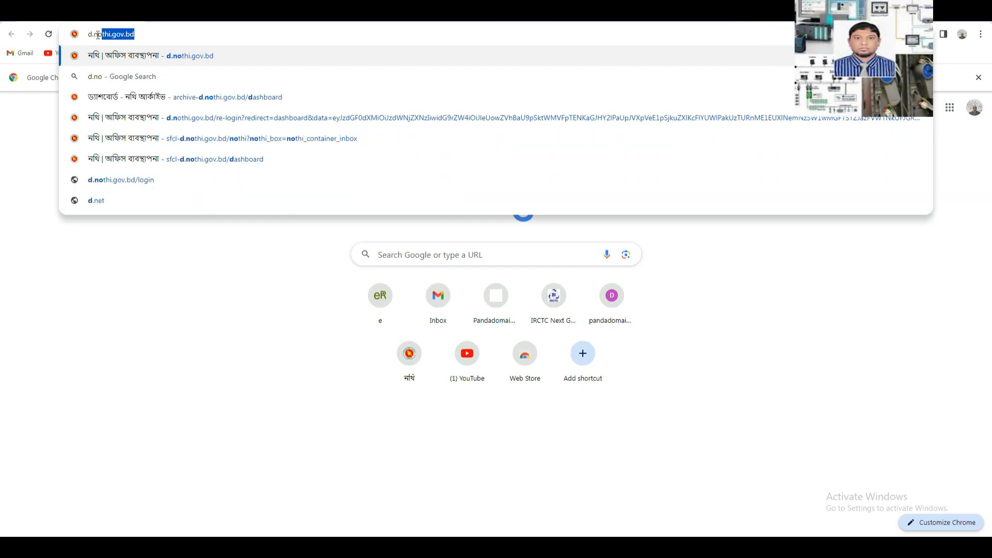
pyautogui.write('thi.gov.b')
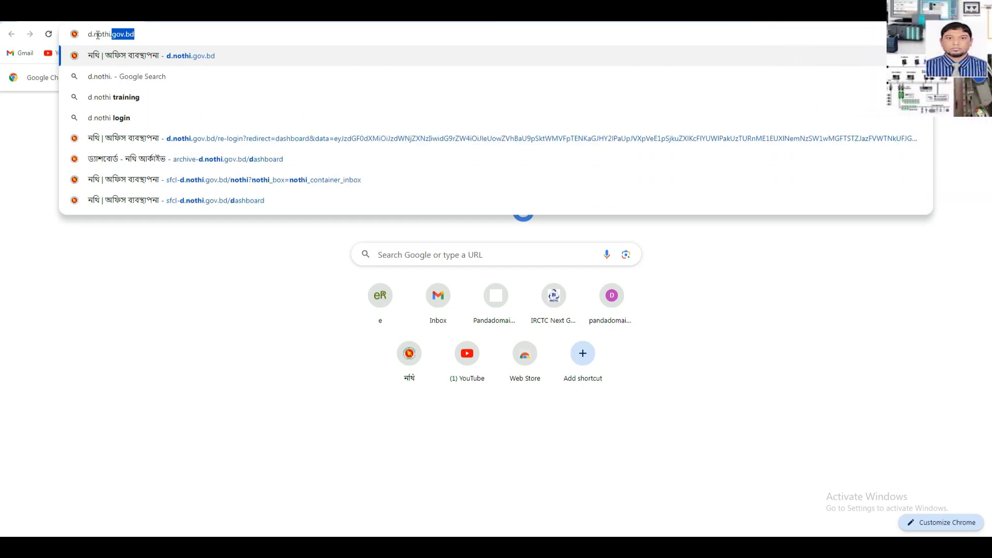
pyautogui.write('d')
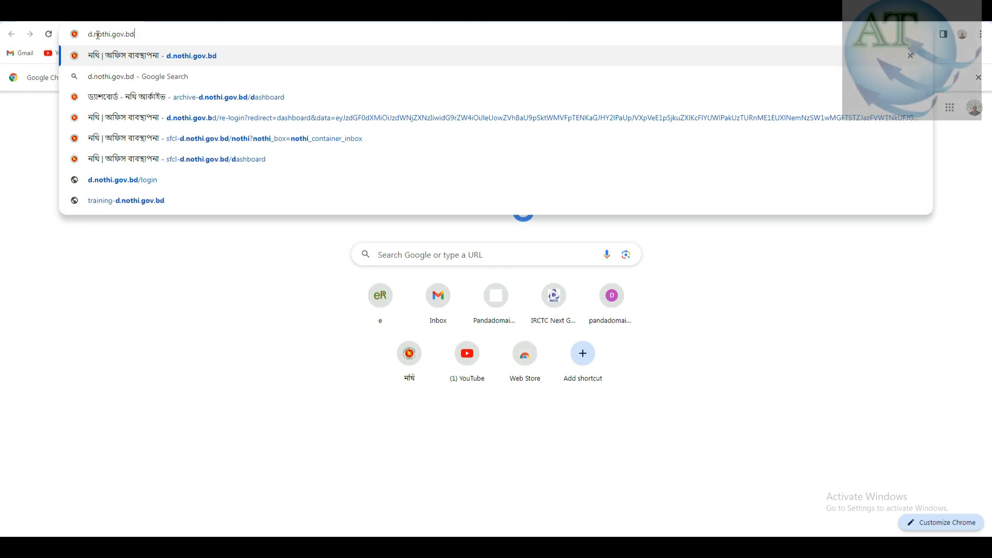
pyautogui.press('Return')
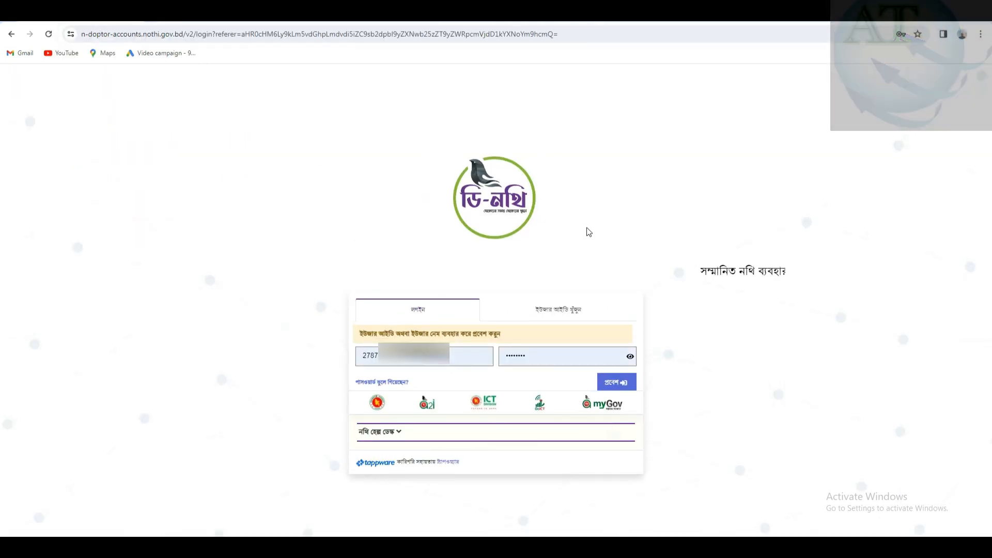
# - Log in to D-Nothi with Chrome's saved user ID and password
pyautogui.click(449, 362)
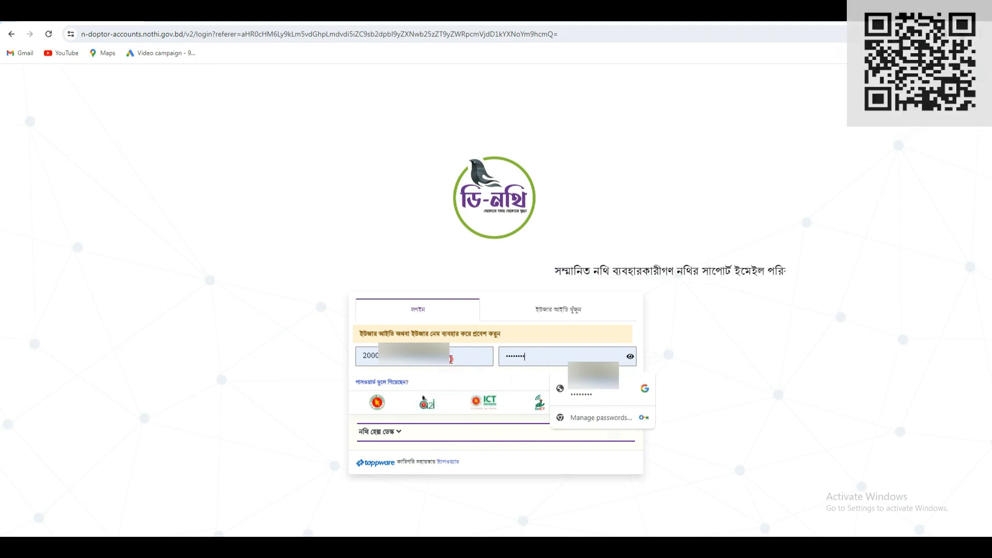
pyautogui.click(546, 356)
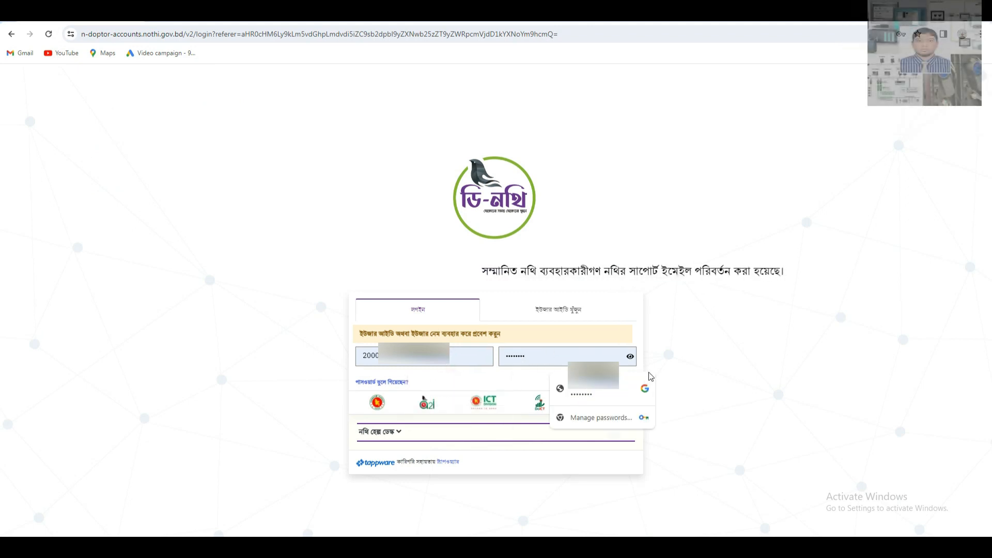
pyautogui.click(508, 377)
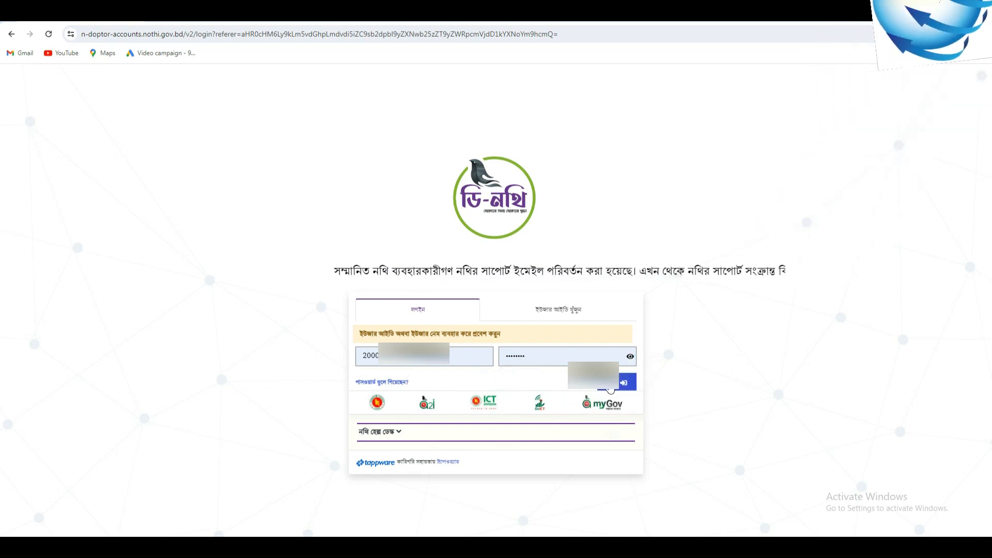
pyautogui.click(610, 387)
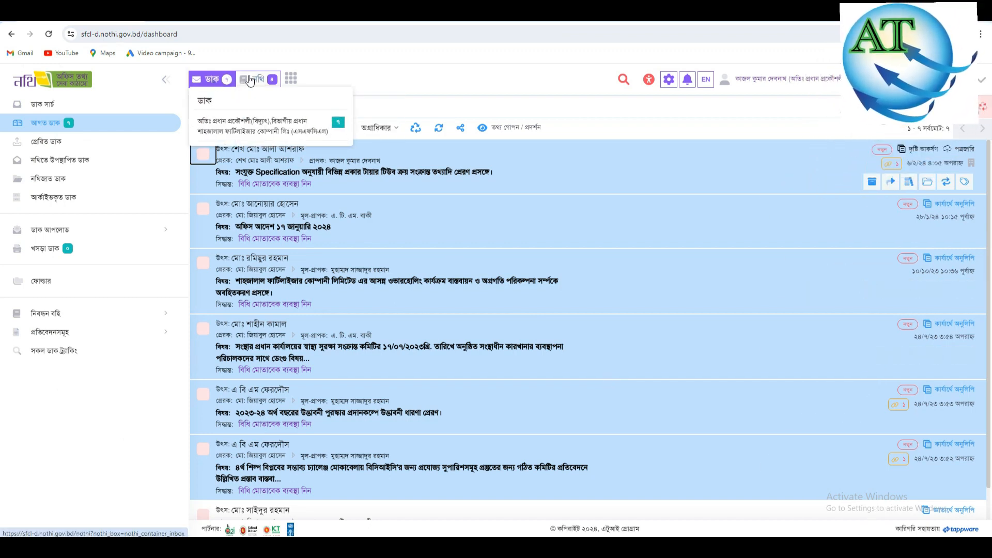
# - Switch to the নথি tab to list the incoming Nothi files (আগত নথি)
pyautogui.moveTo(254, 80)
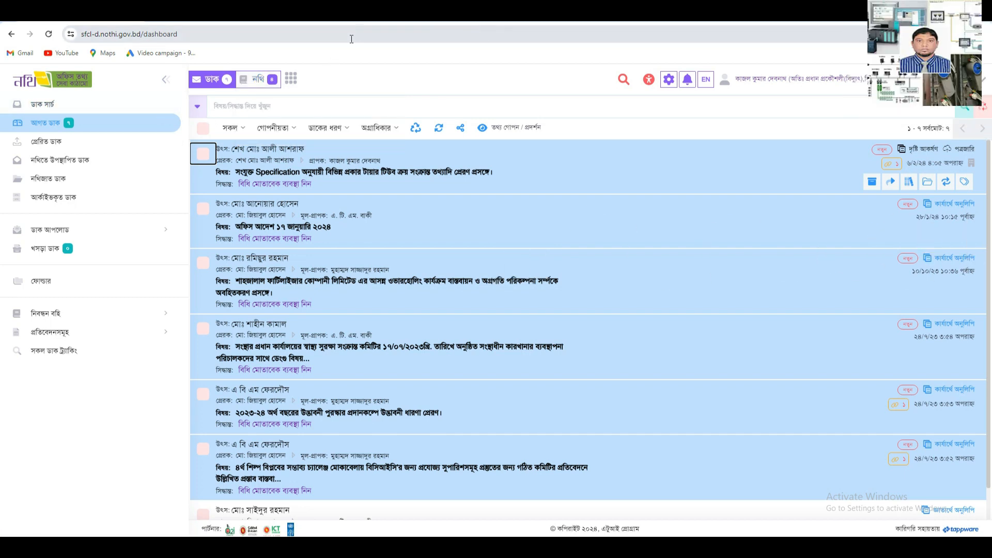
pyautogui.click(260, 81)
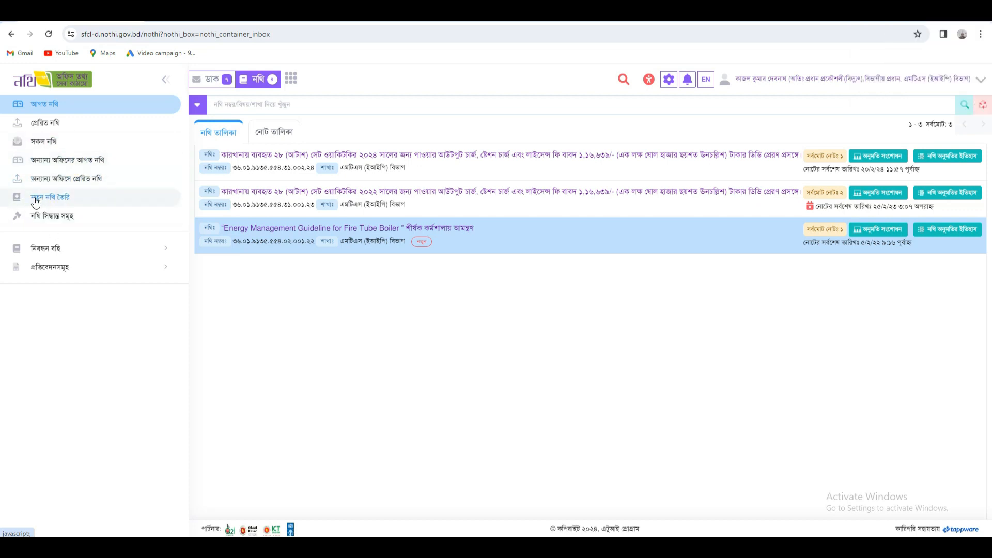
# - Open the নতুন নথি তৈরি form and check the নথি ধরণ and file-number dropdowns without choosing
pyautogui.click(67, 203)
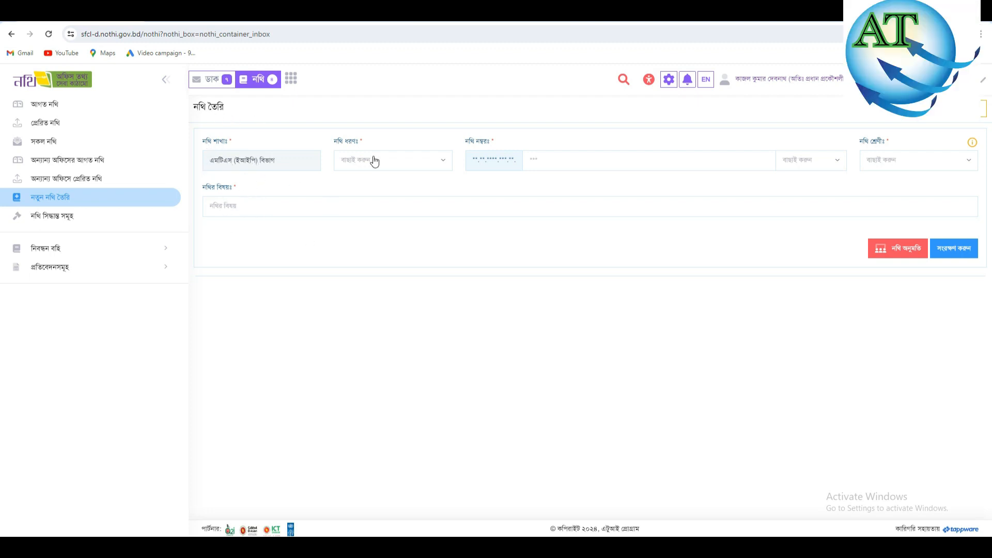
pyautogui.click(445, 163)
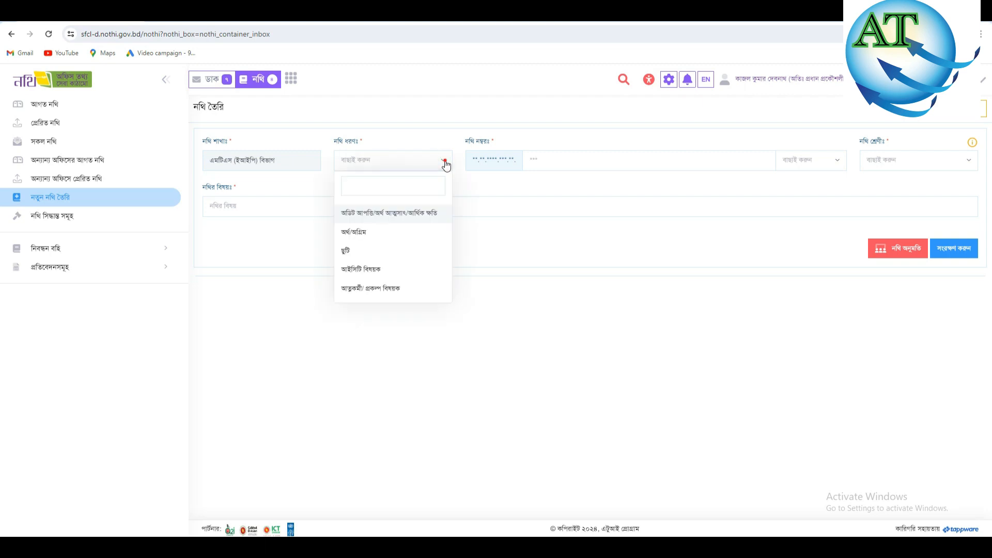
pyautogui.click(446, 163)
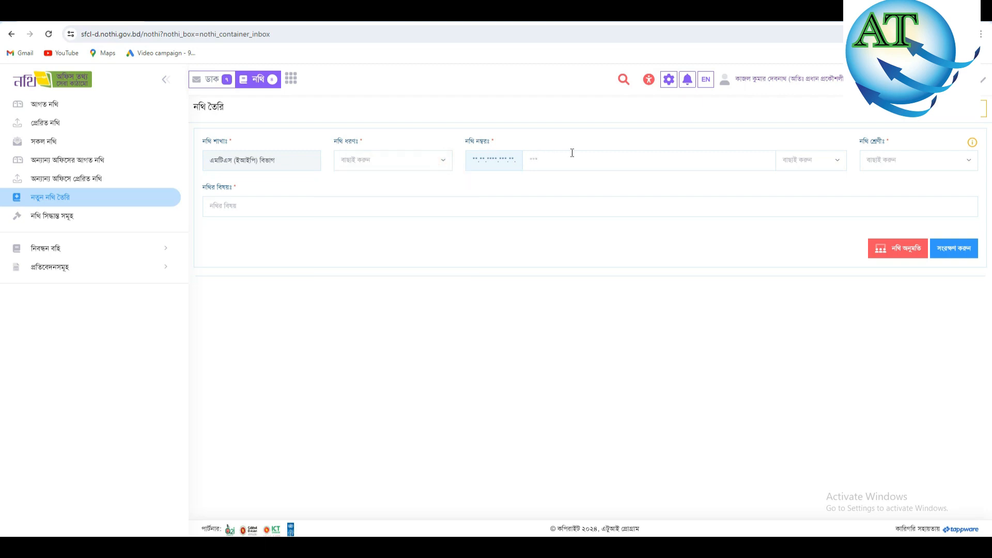
pyautogui.click(837, 161)
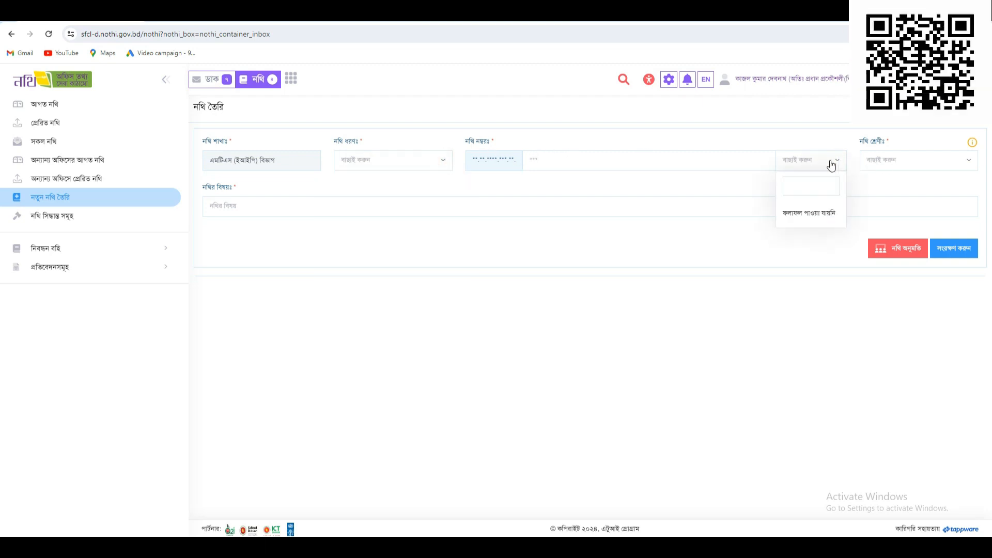
pyautogui.click(726, 183)
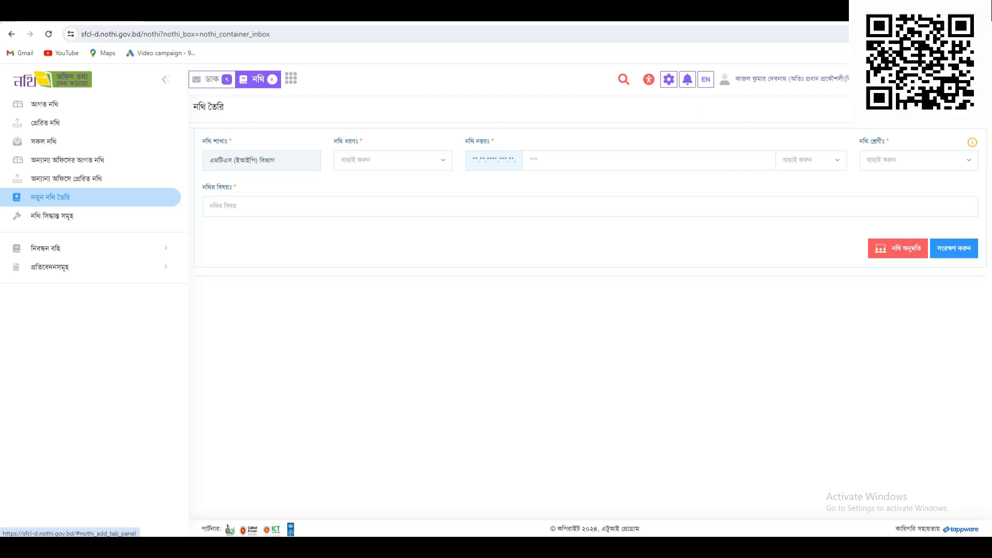
# - Show the নথি ধরণের তালিকা table and start a new file under the আইসিটি বিষয়ক type
pyautogui.click(945, 106)
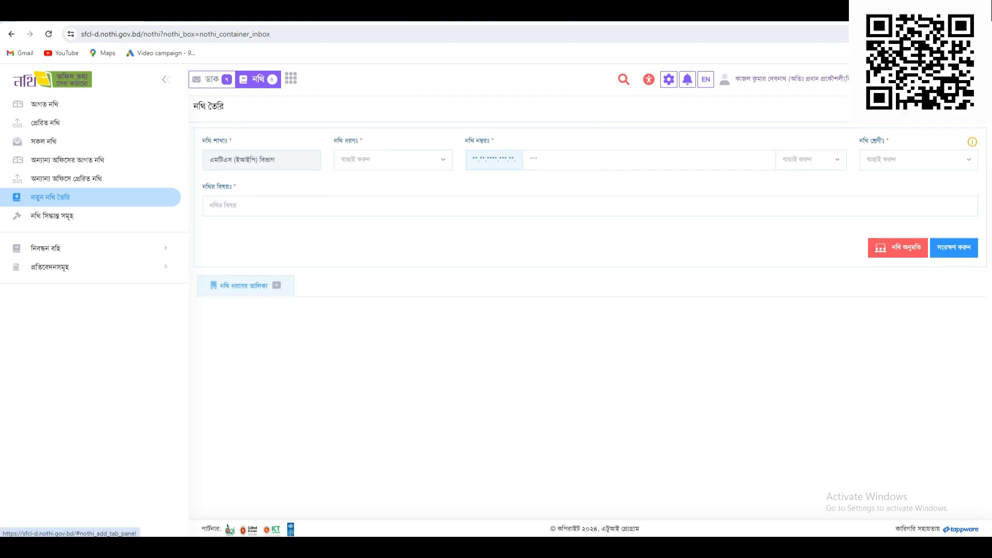
pyautogui.scroll(-1, 577, 339)
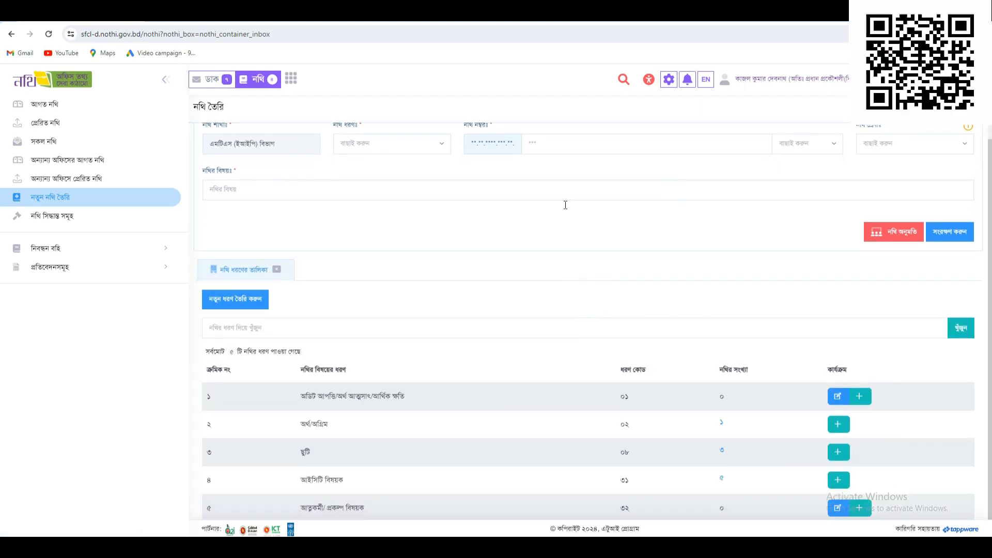
pyautogui.scroll(1, 568, 275)
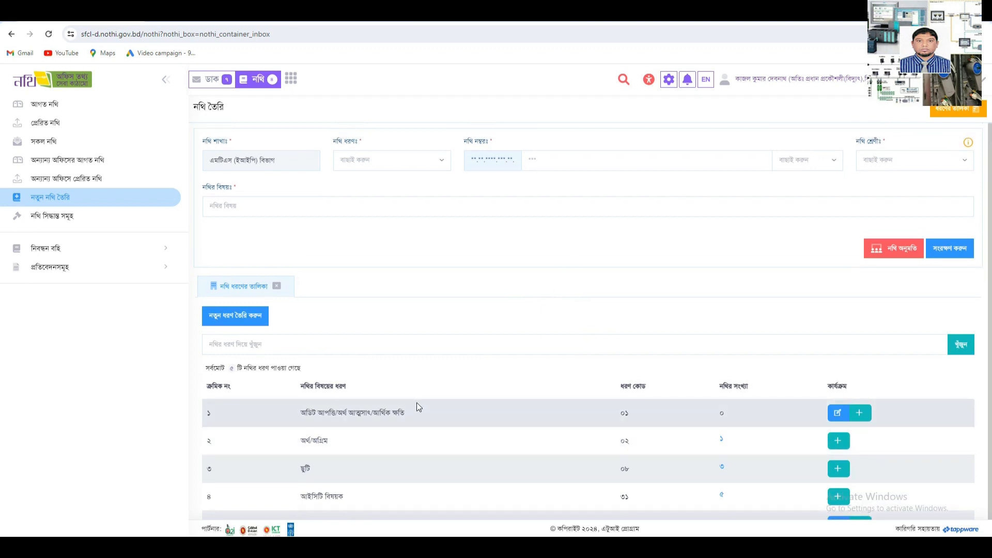
pyautogui.scroll(-1, 417, 403)
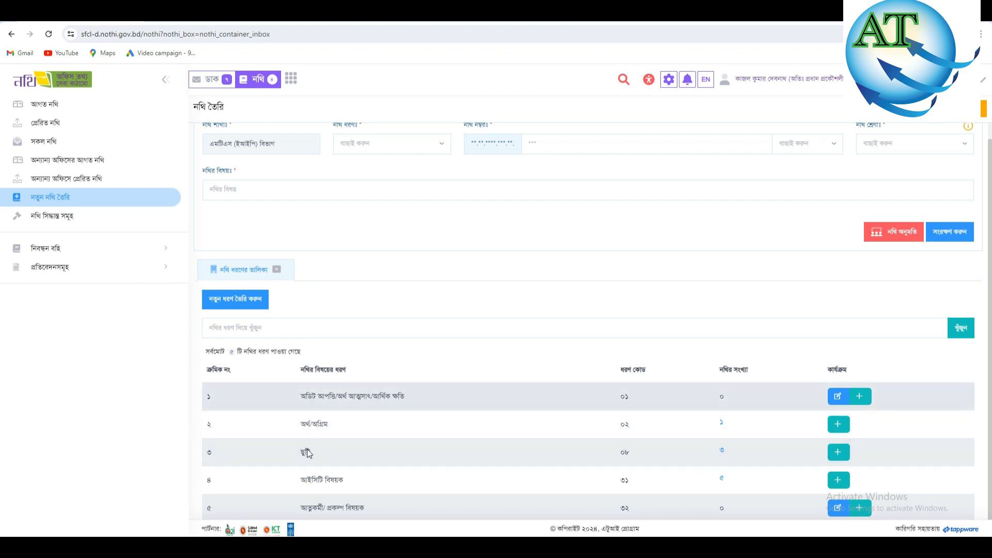
pyautogui.scroll(1, 358, 424)
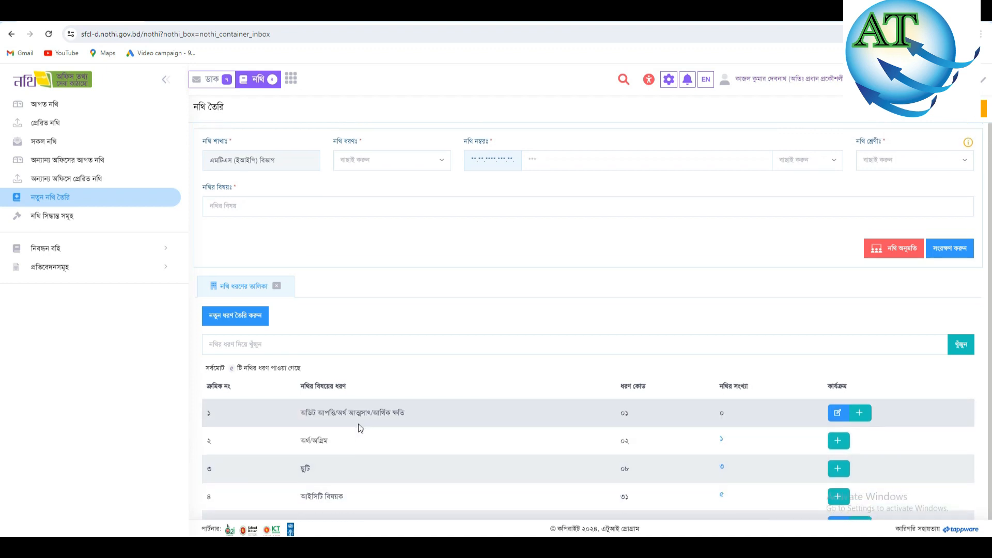
pyautogui.scroll(-1, 360, 433)
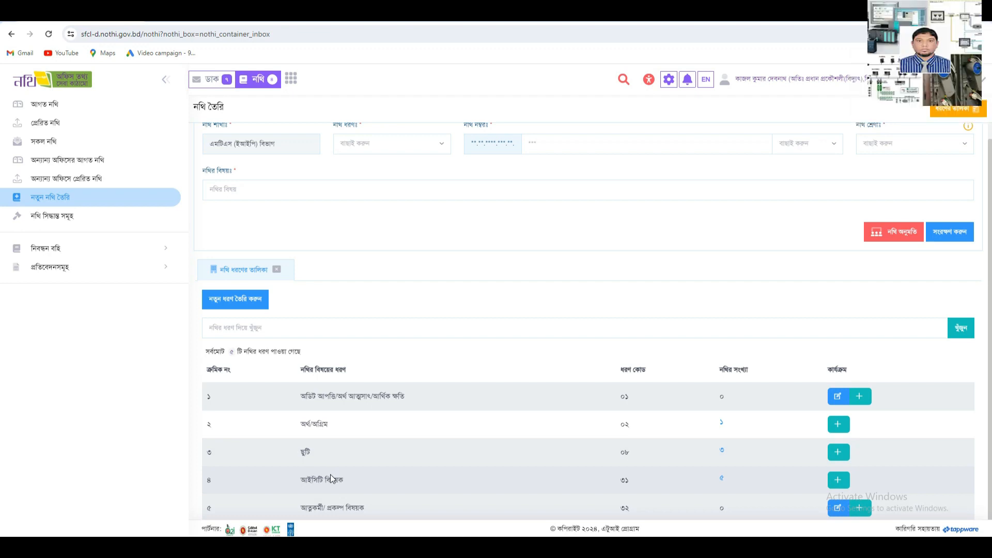
pyautogui.click(837, 480)
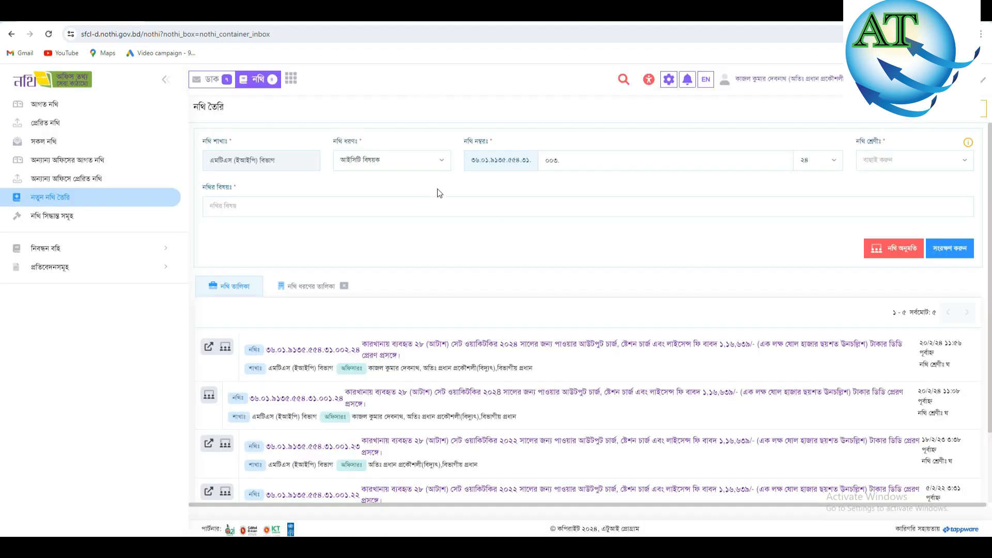
# - Choose আইসিটি বিষয়ক as the file type and keep ২৪ as the file-number year
pyautogui.click(442, 160)
pyautogui.click(373, 280)
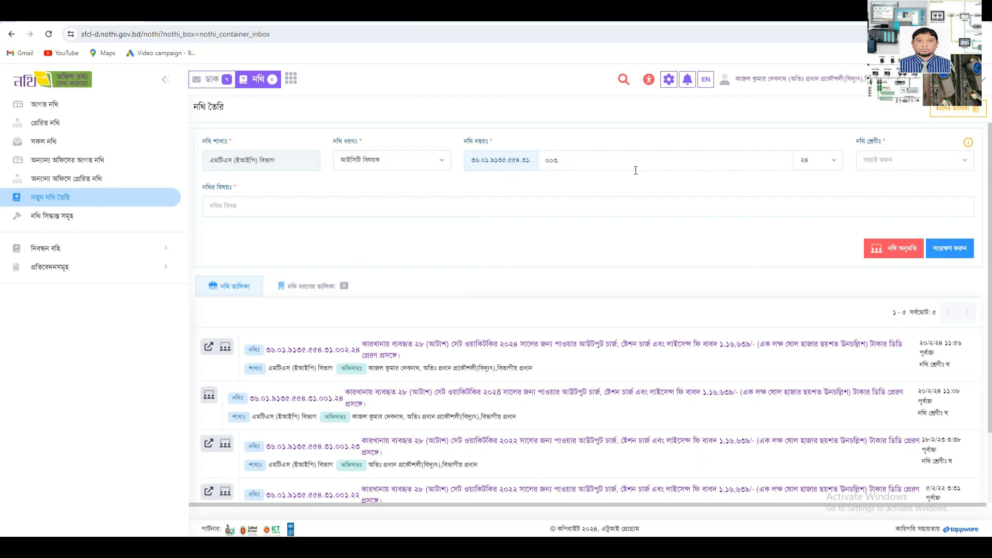
pyautogui.click(835, 162)
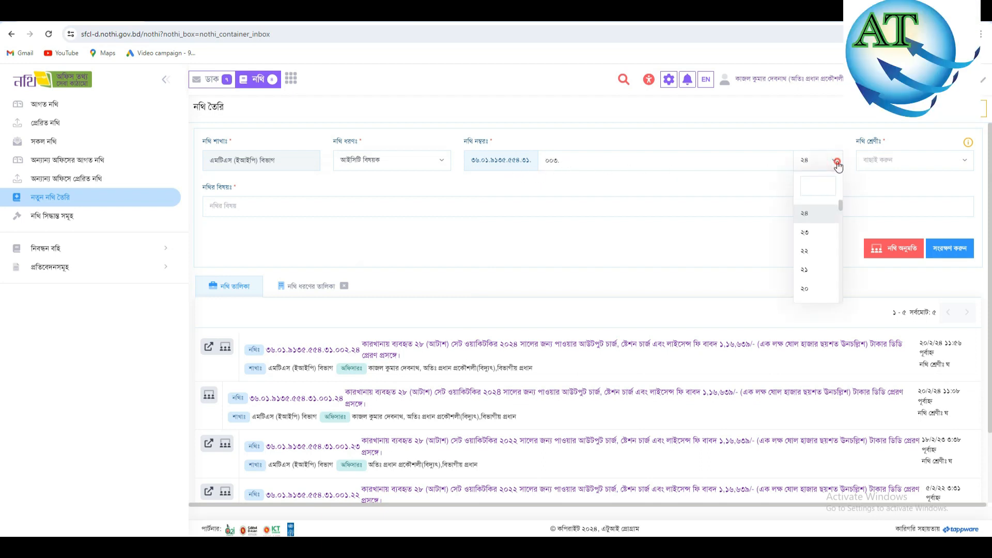
pyautogui.click(837, 163)
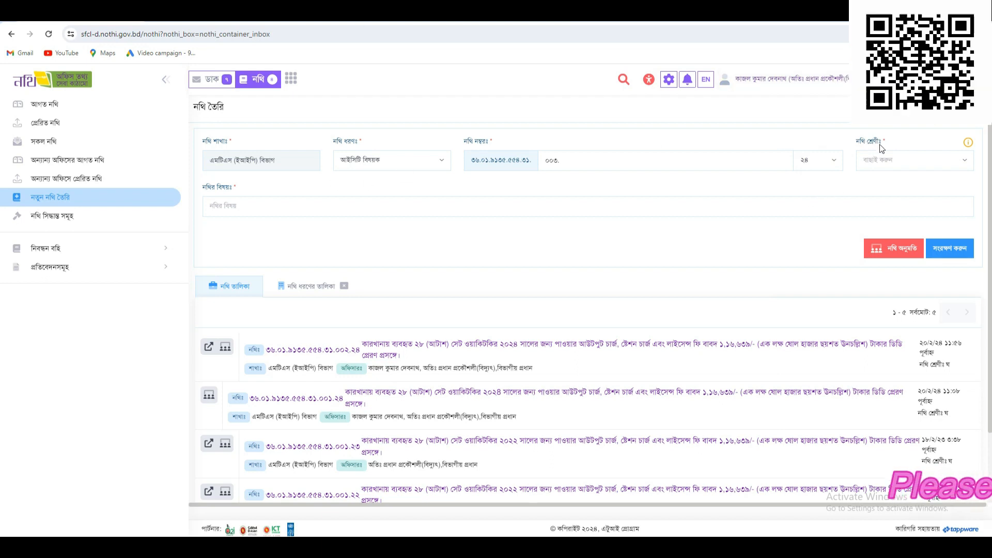
# - Check the নথি শ্রেণী list, then open the record-category guidance beside it
pyautogui.click(904, 161)
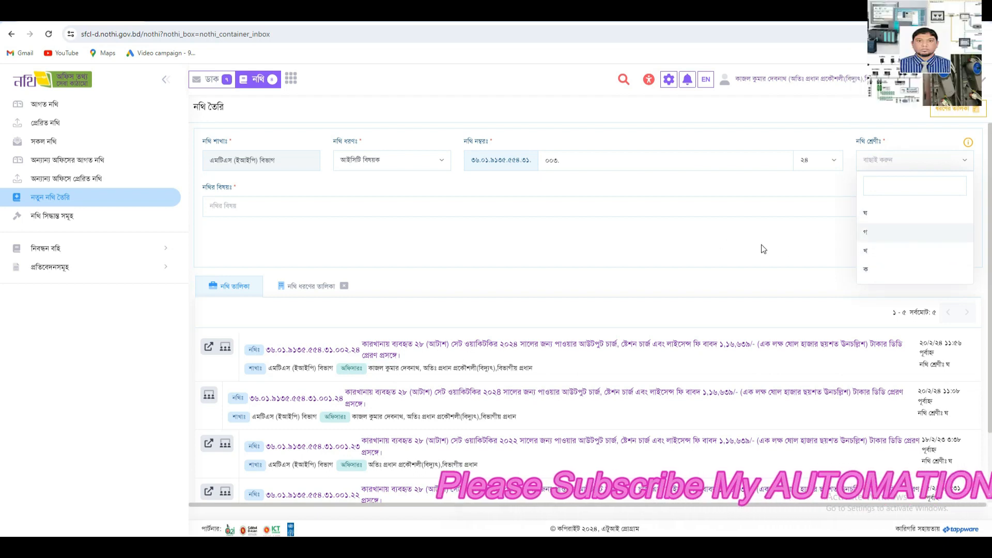
pyautogui.click(804, 193)
pyautogui.moveTo(969, 146)
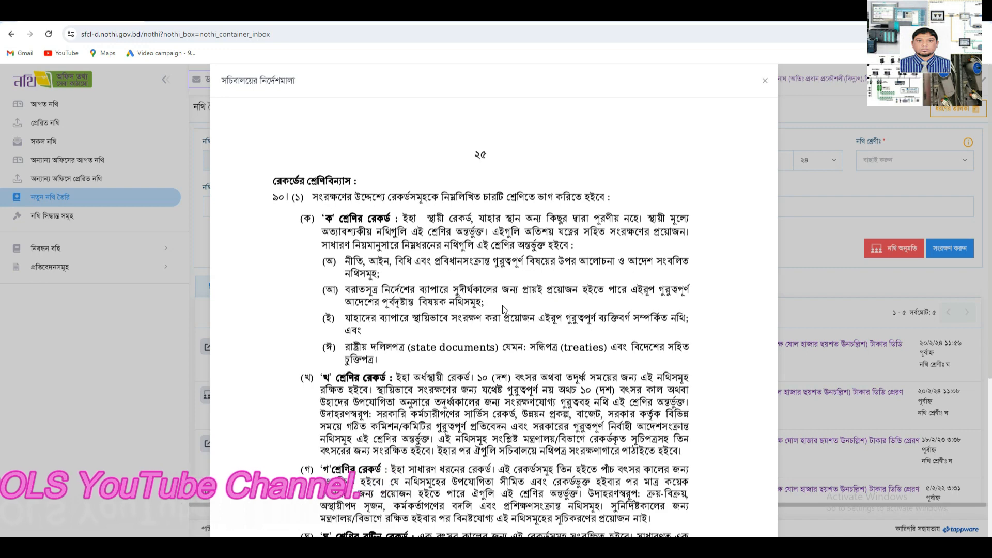
# - Read through the ক–ঘ record category definitions on page 25, then close the guidance
pyautogui.scroll(-2, 502, 305)
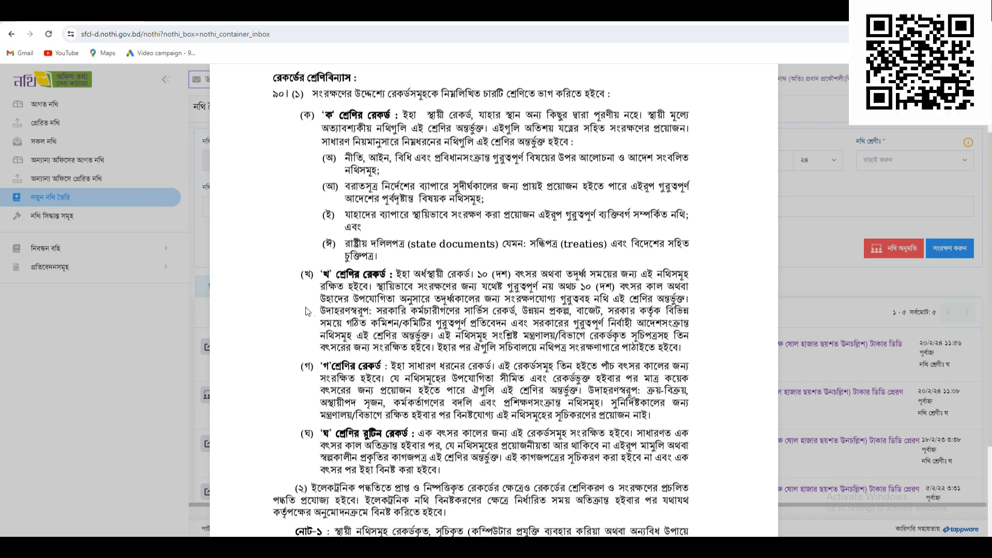
pyautogui.scroll(-3, 394, 304)
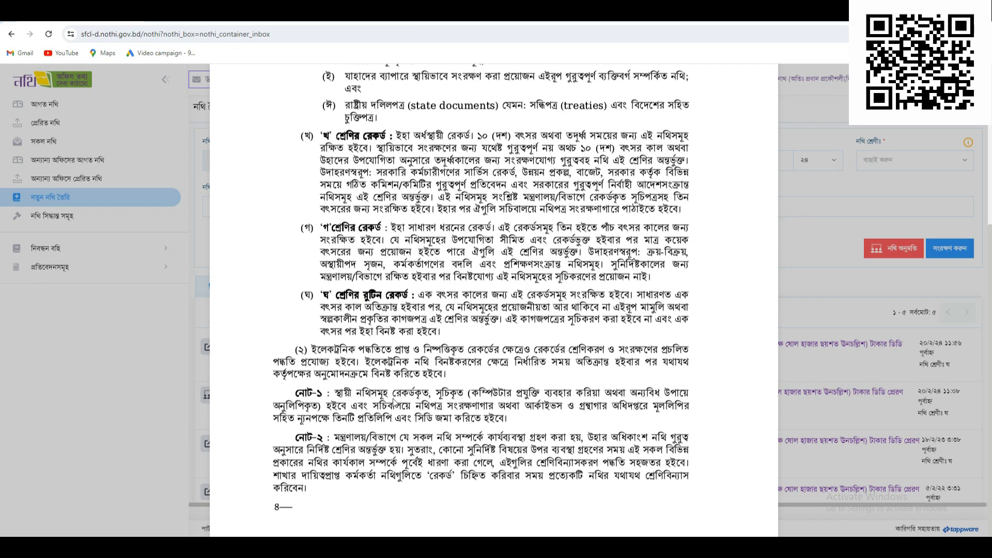
pyautogui.scroll(2, 519, 391)
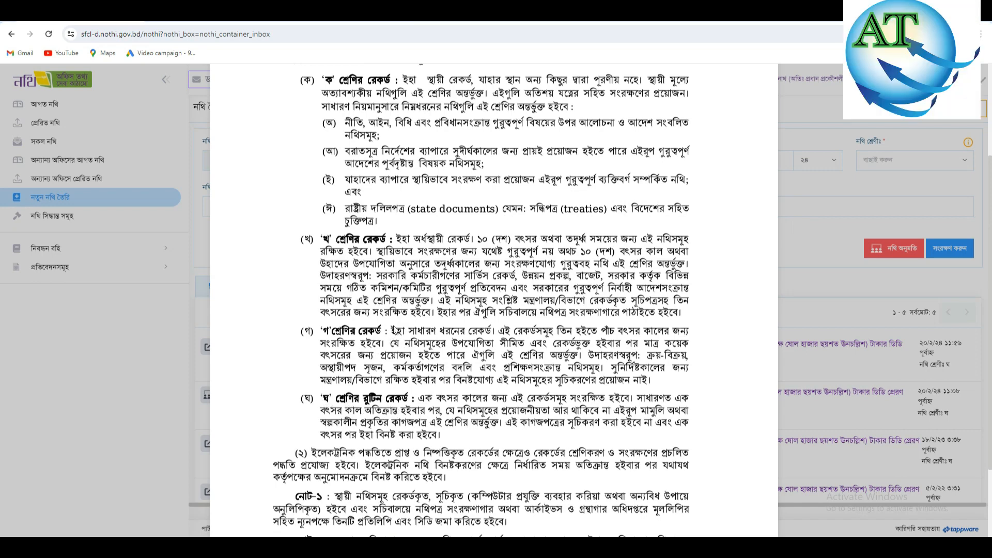
pyautogui.scroll(1, 396, 333)
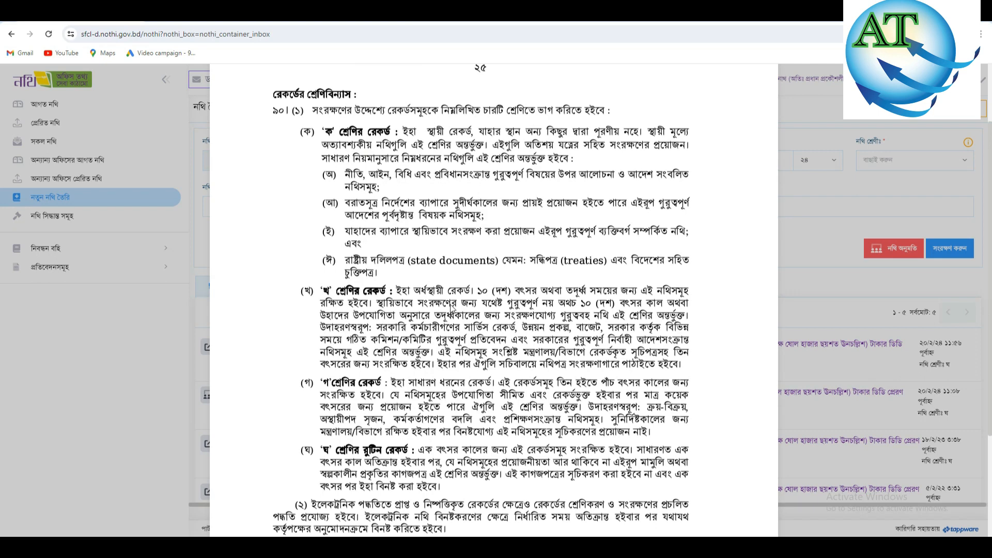
pyautogui.scroll(2, 626, 243)
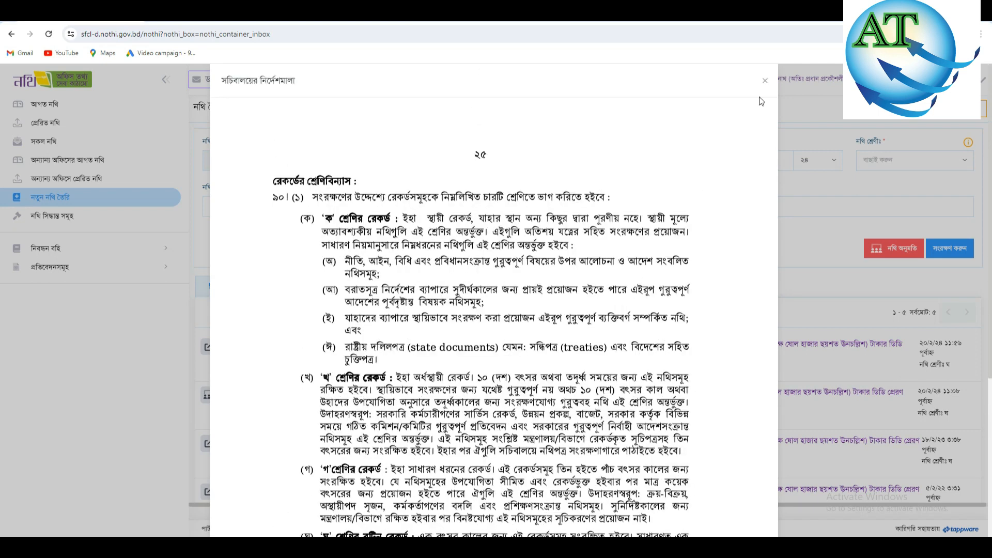
pyautogui.click(765, 81)
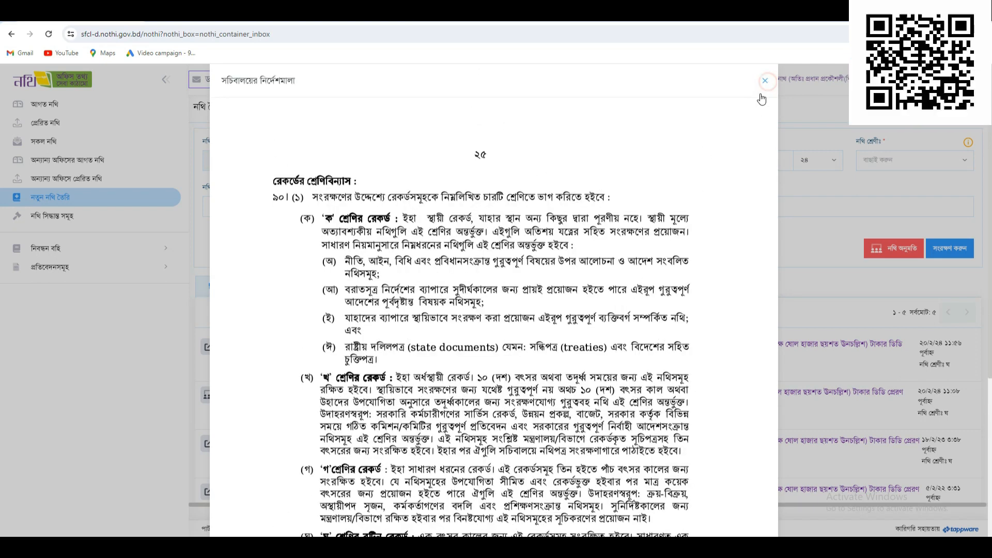
# - Set the file category to ঘ, then select the subject sentence in the Word letter
pyautogui.click(962, 161)
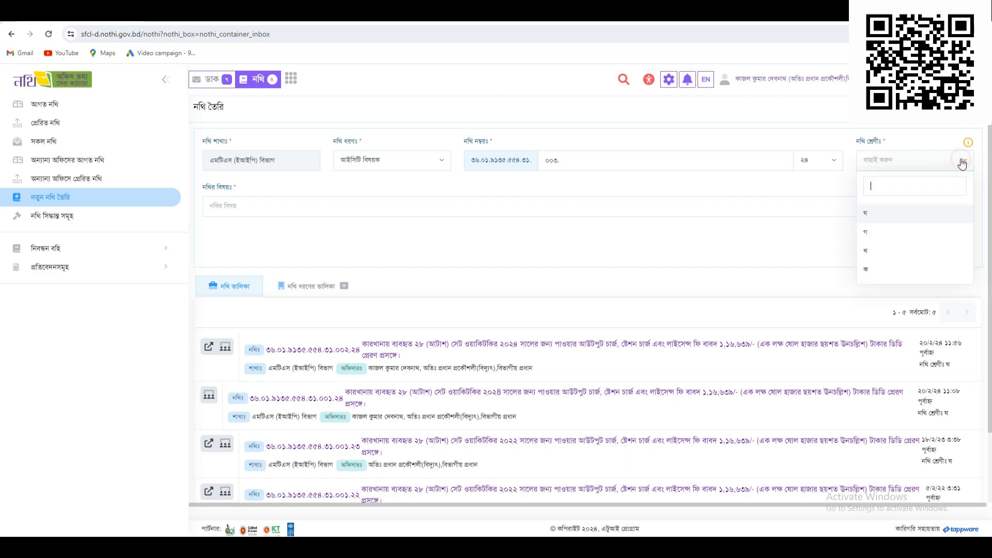
pyautogui.click(870, 217)
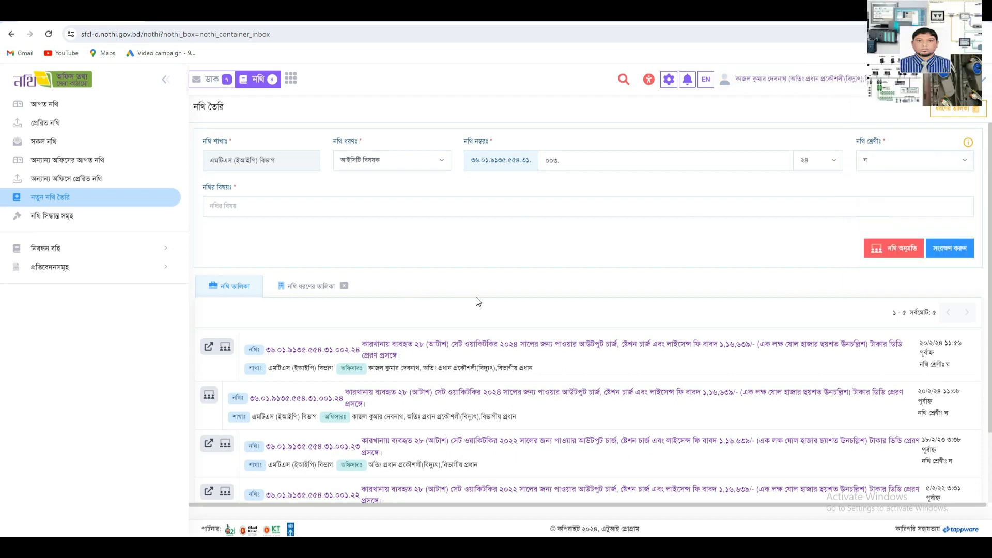
pyautogui.click(265, 210)
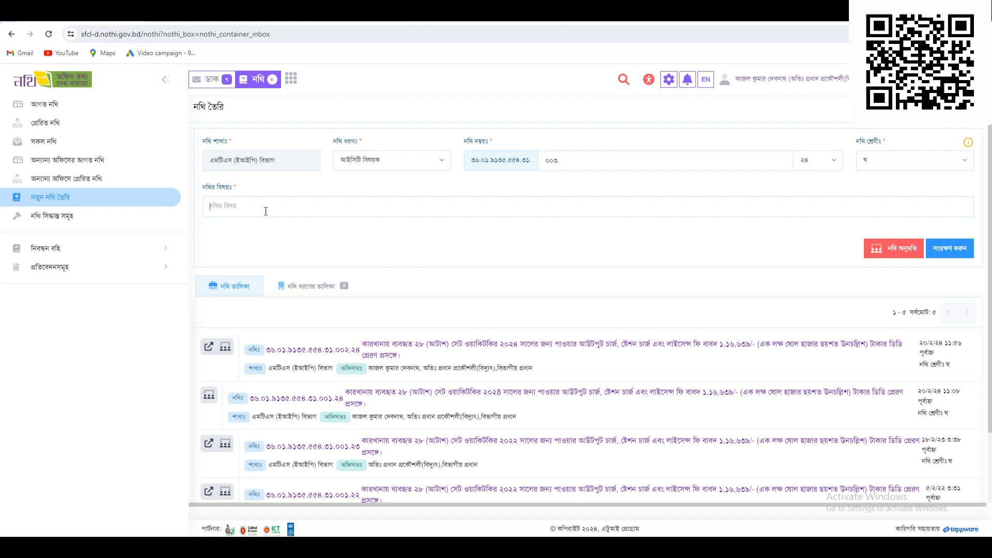
pyautogui.write('jf')
pyautogui.press('BackSpace')
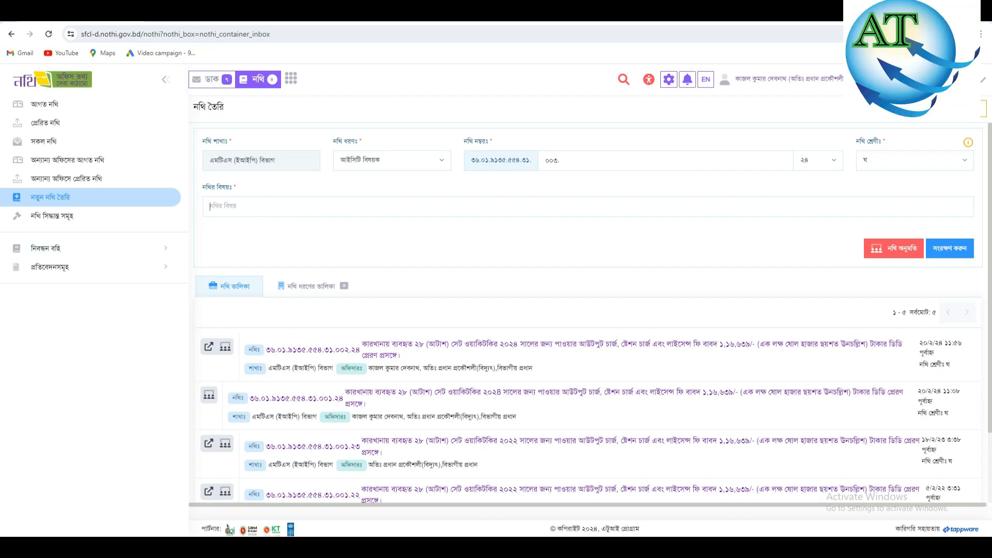
pyautogui.click(327, 546)
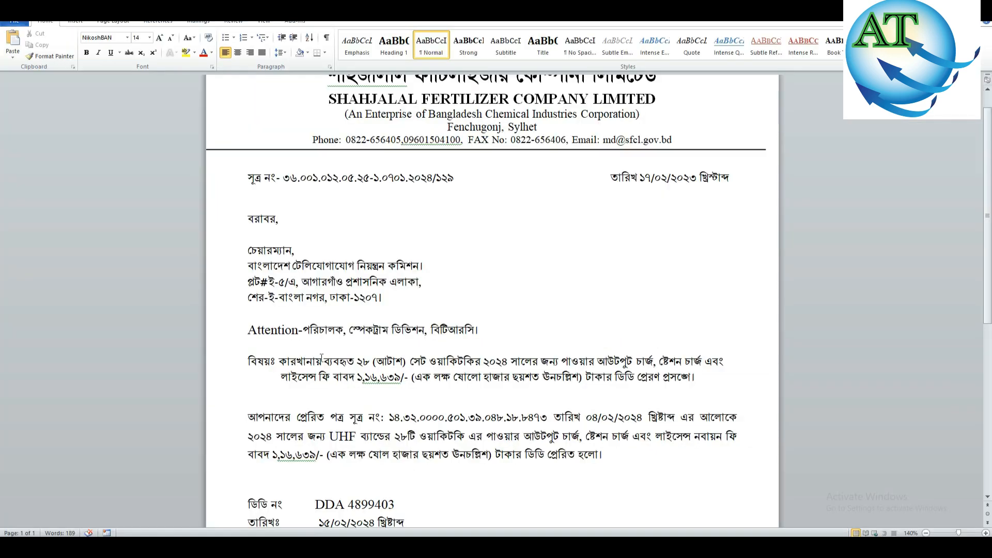
pyautogui.moveTo(280, 362); pyautogui.dragTo(700, 380)
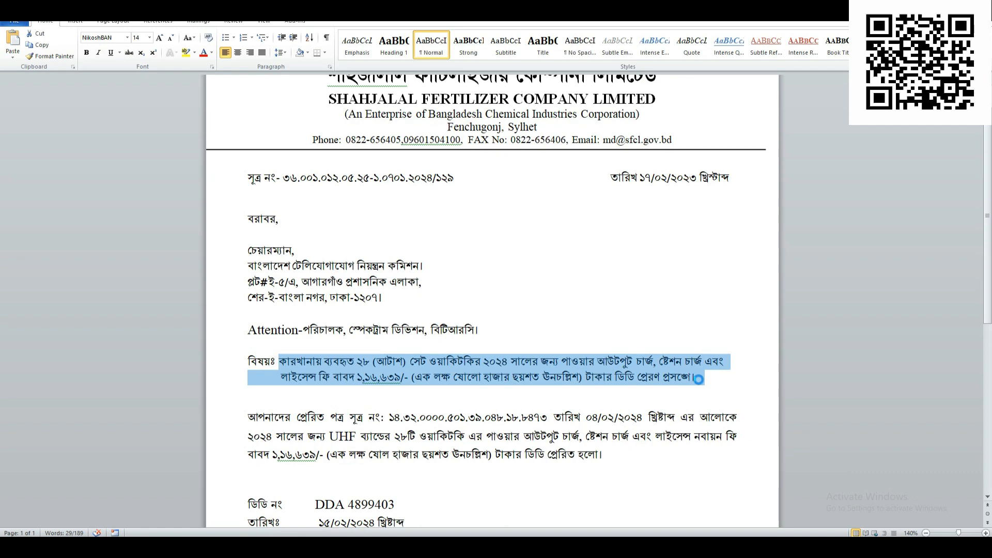
# - Paste the letter's subject into নথির বিষয় and remove the extra spaces before লাইসেন্স
pyautogui.click(302, 546)
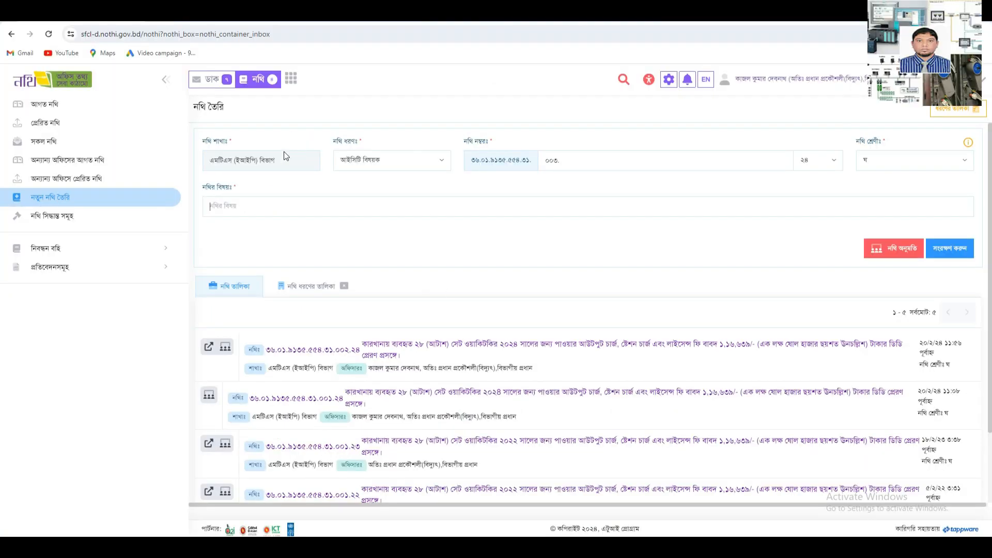
pyautogui.hotkey('ctrl', 'v')
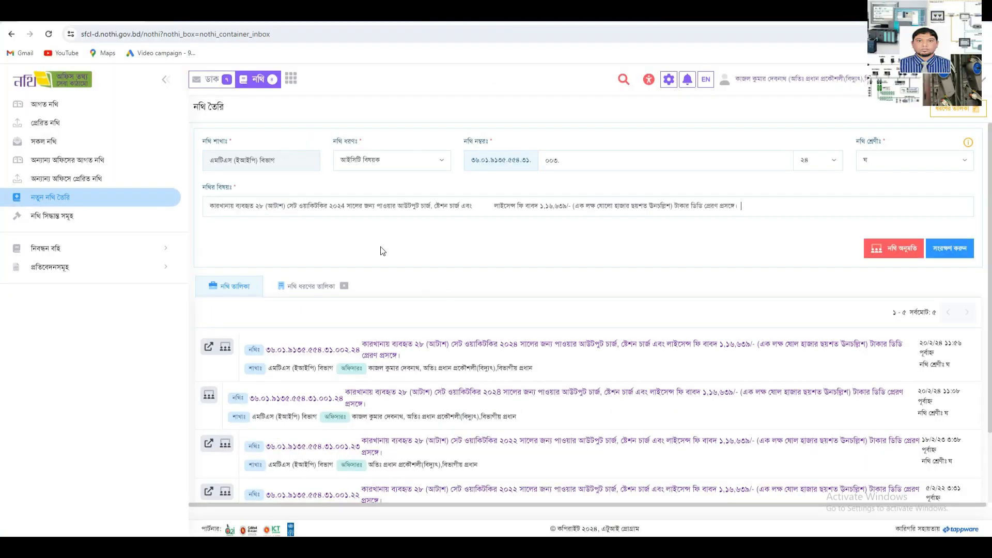
pyautogui.click(496, 207)
pyautogui.press('BackSpace')
pyautogui.press('BackSpace')
pyautogui.press('BackSpace')
pyautogui.press('BackSpace')
pyautogui.press('BackSpace')
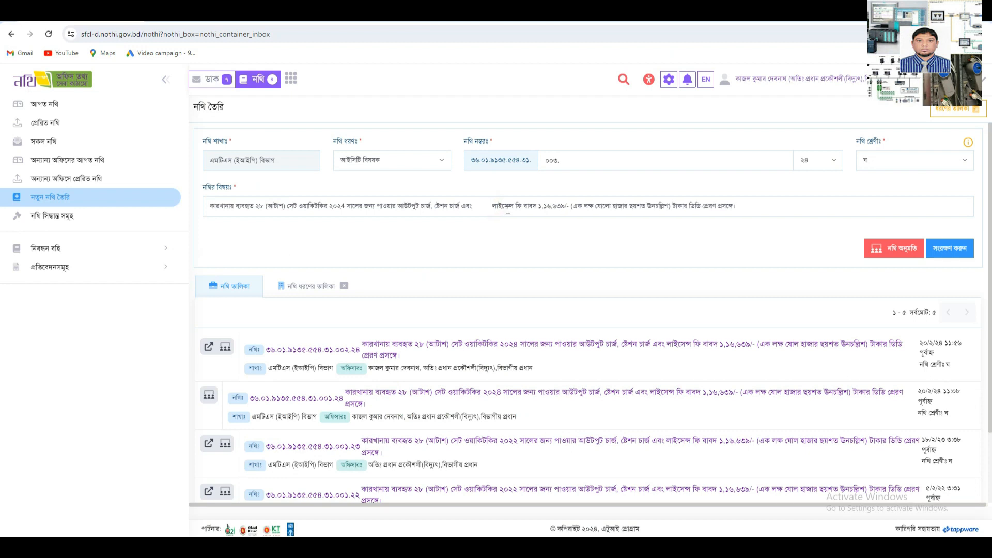
pyautogui.press('BackSpace')
pyautogui.press('BackSpace')
pyautogui.press('BackSpace')
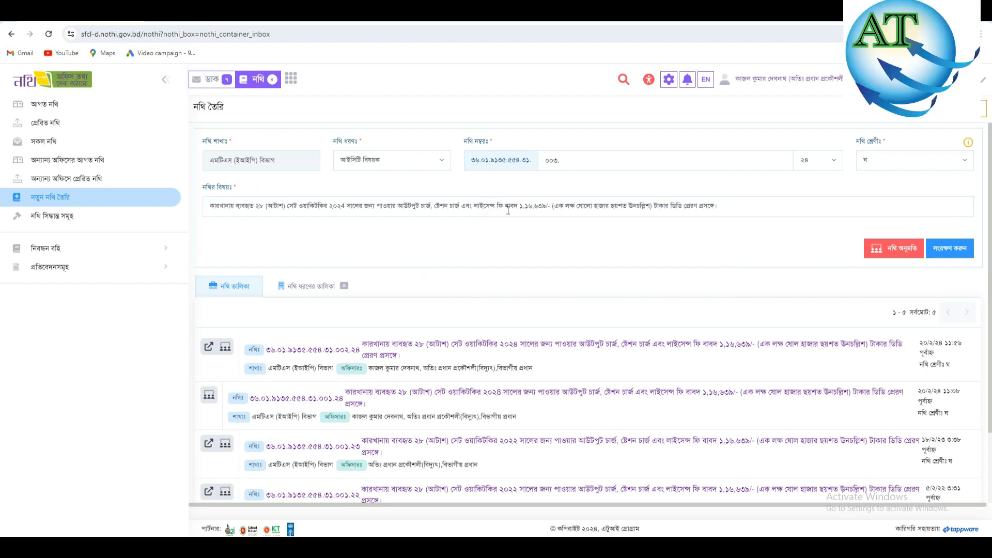
# - Retype the last digit of the year so the subject reads ২০২৪
pyautogui.click(345, 207)
pyautogui.press('BackSpace')
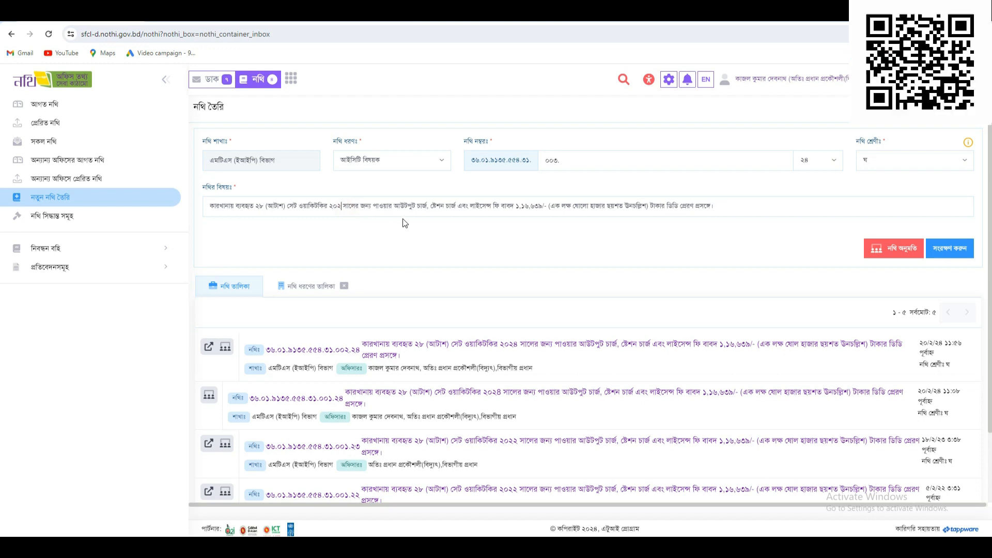
pyautogui.write('৮')
pyautogui.press('BackSpace')
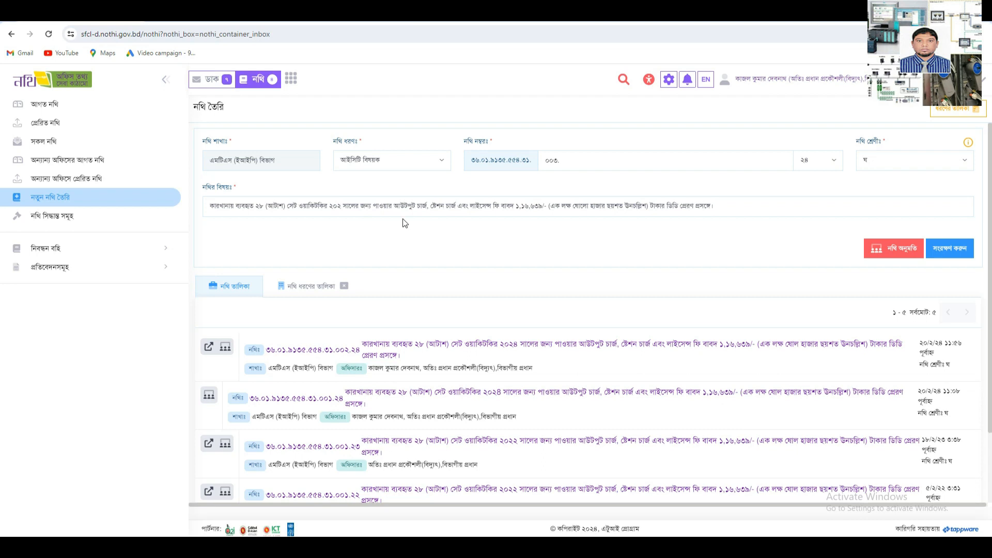
pyautogui.write('৪')
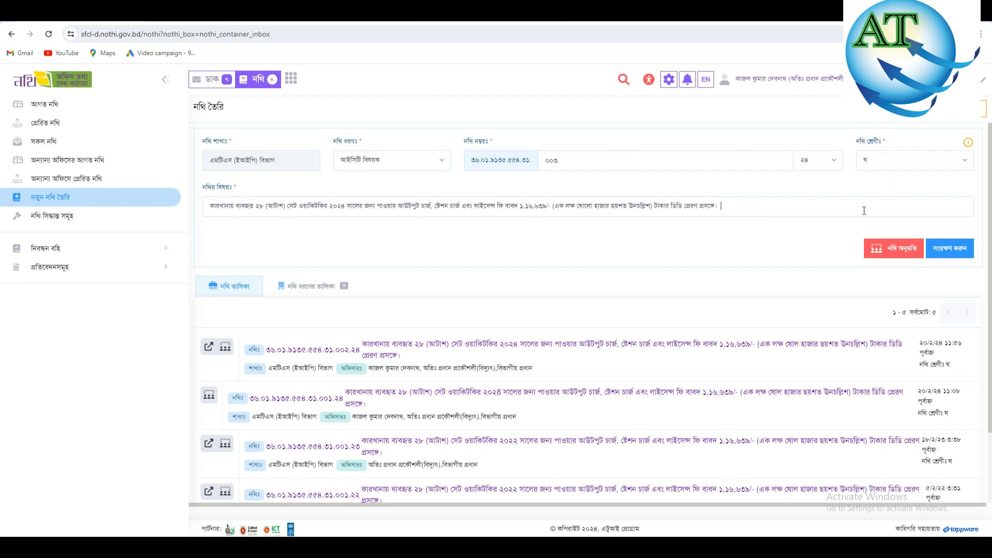
# - Open the নথি অনুমতি panel and scroll through the নিজ অফিস officer tree
pyautogui.click(898, 253)
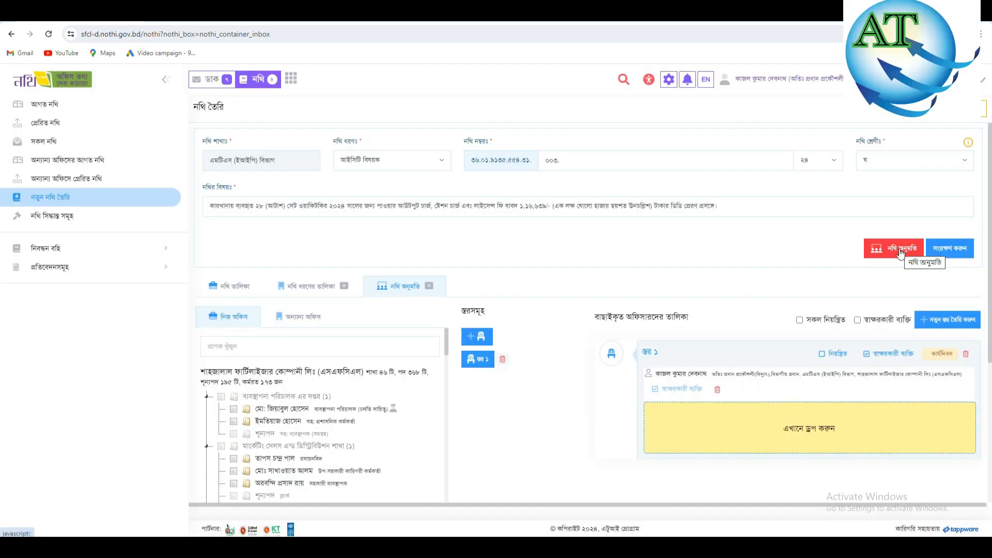
pyautogui.scroll(-3, 550, 408)
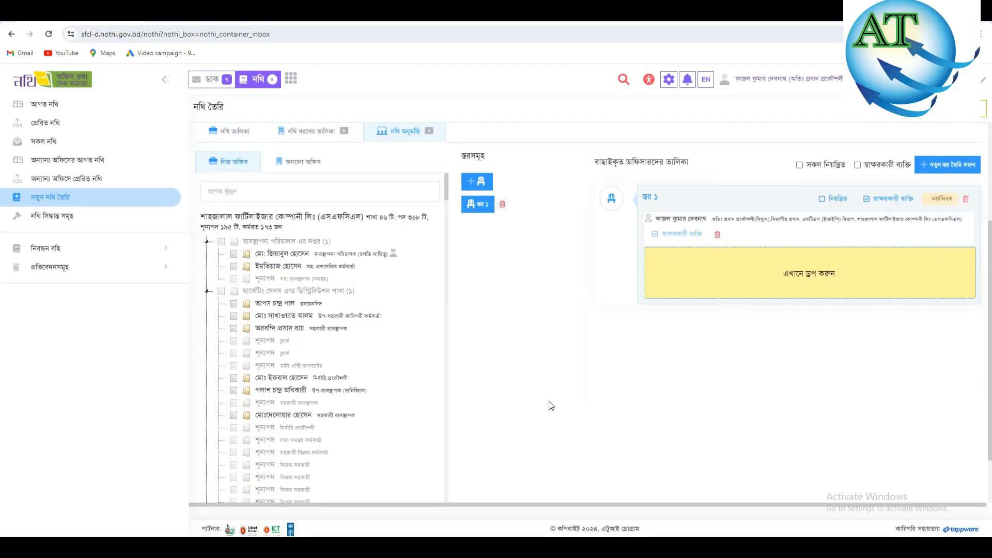
pyautogui.scroll(-1, 540, 380)
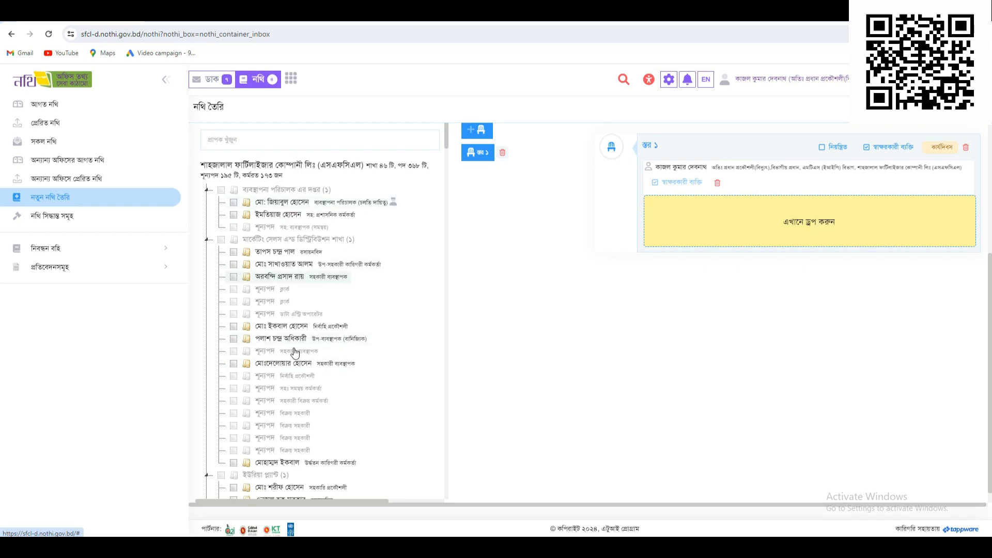
pyautogui.scroll(-17, 304, 320)
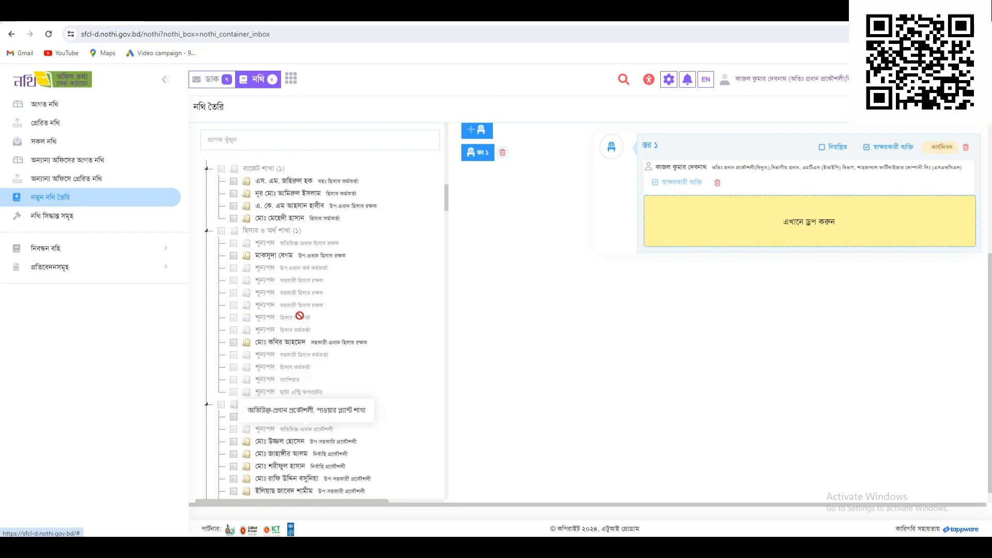
pyautogui.scroll(16, 301, 316)
pyautogui.scroll(1, 301, 323)
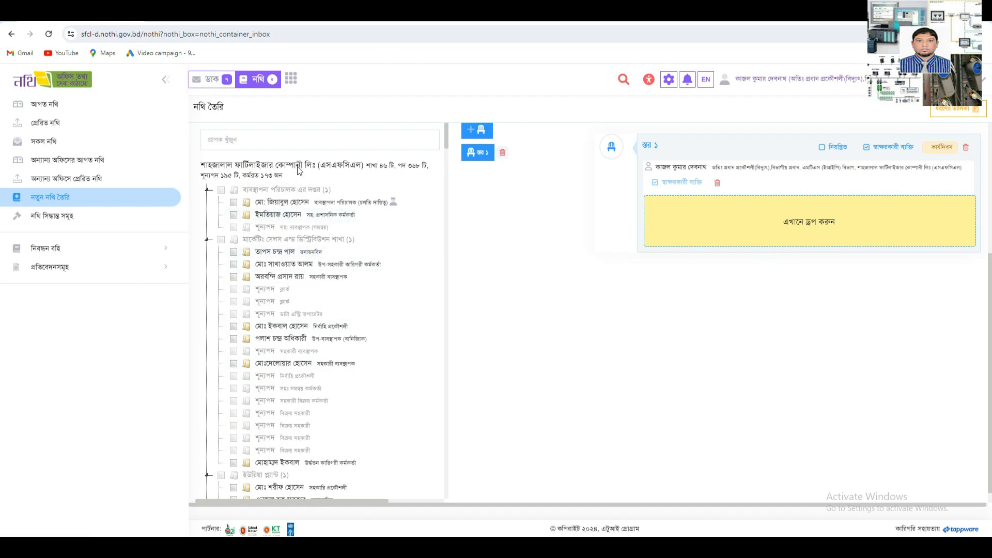
pyautogui.click(300, 204)
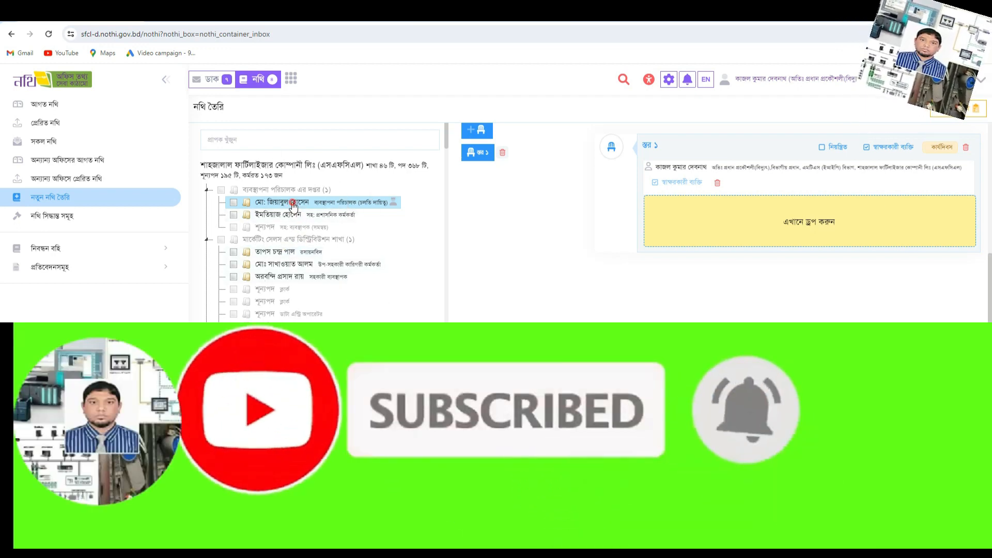
pyautogui.moveTo(294, 206); pyautogui.dragTo(776, 218)
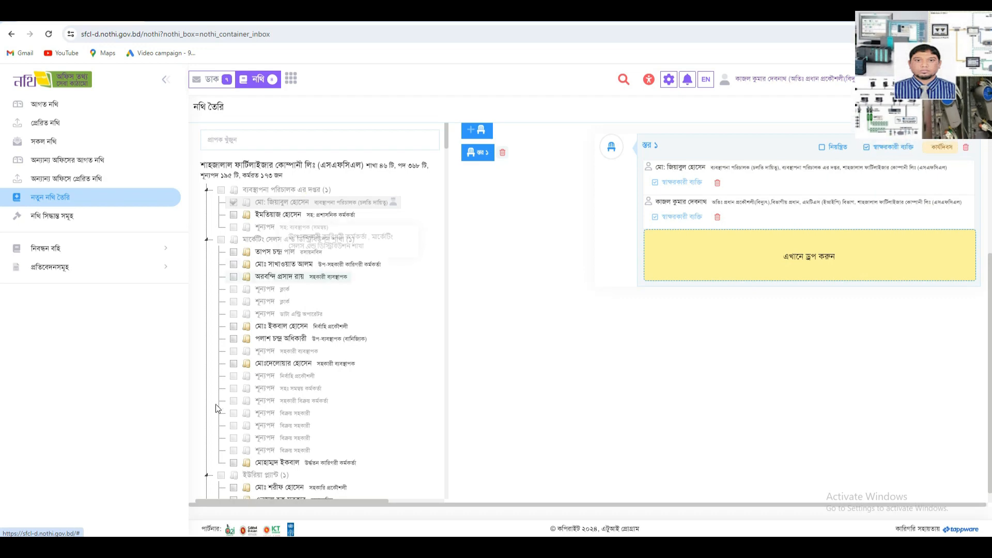
pyautogui.scroll(-1, 328, 297)
pyautogui.scroll(-10, 329, 297)
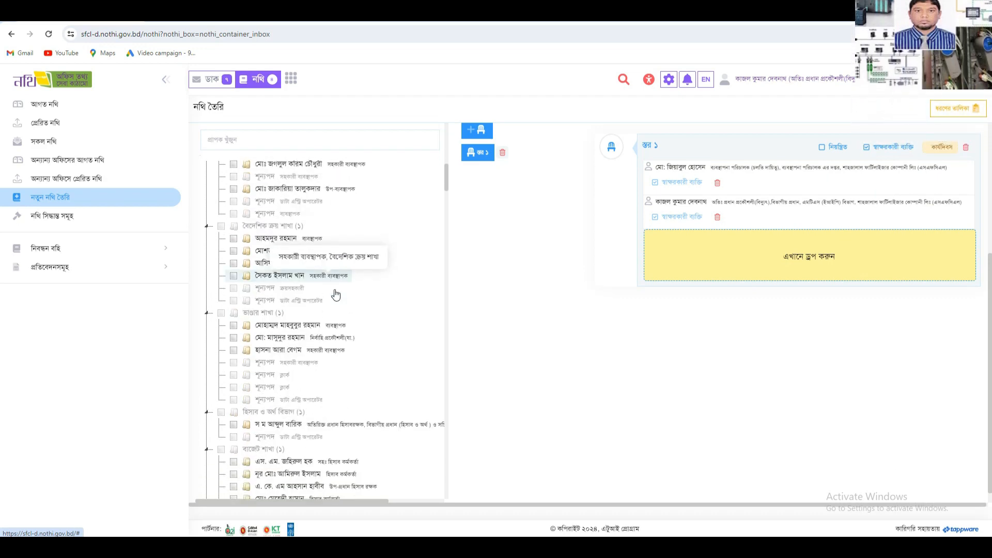
pyautogui.scroll(-12, 331, 279)
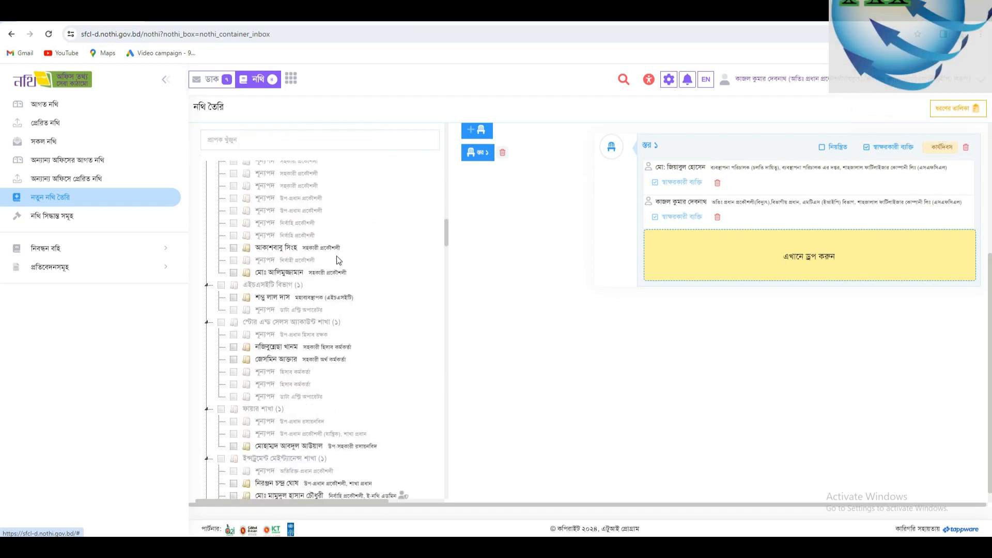
pyautogui.scroll(-10, 338, 257)
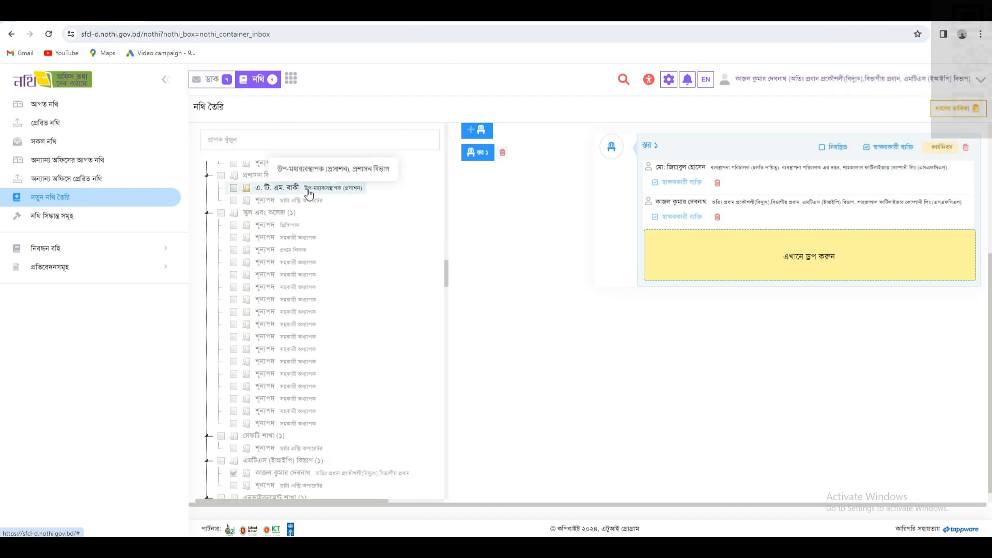
pyautogui.scroll(-5, 307, 304)
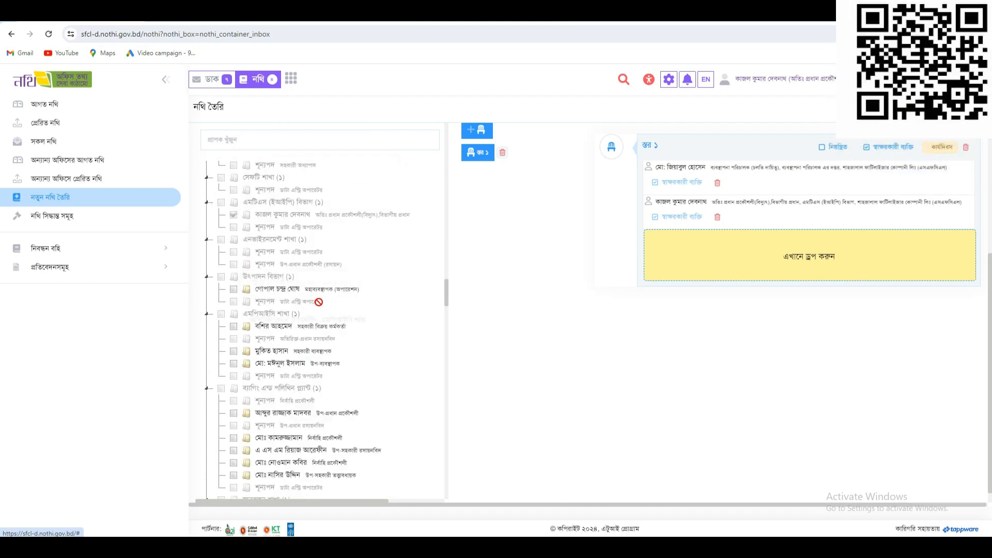
pyautogui.scroll(4, 318, 302)
pyautogui.scroll(1, 319, 301)
pyautogui.moveTo(284, 188); pyautogui.dragTo(782, 262)
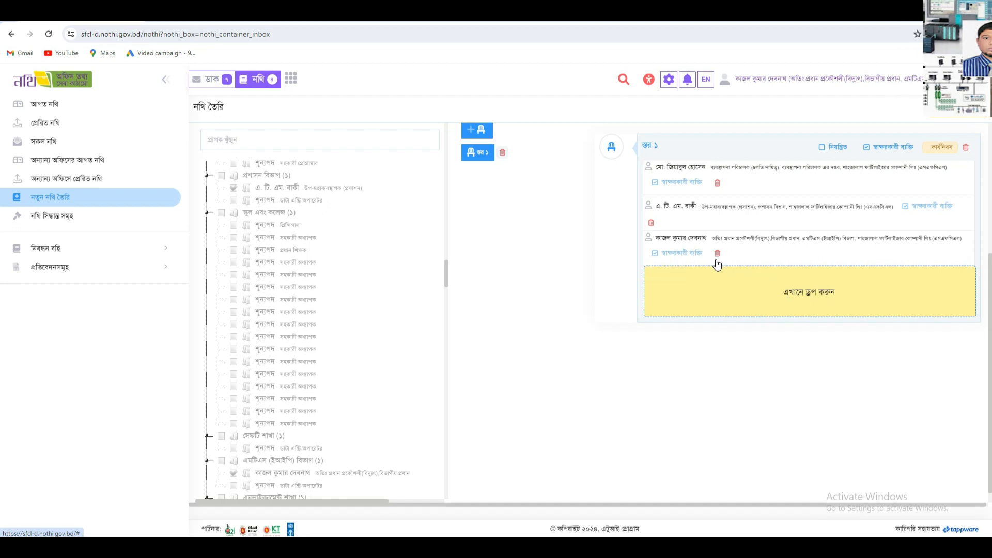
pyautogui.click(650, 223)
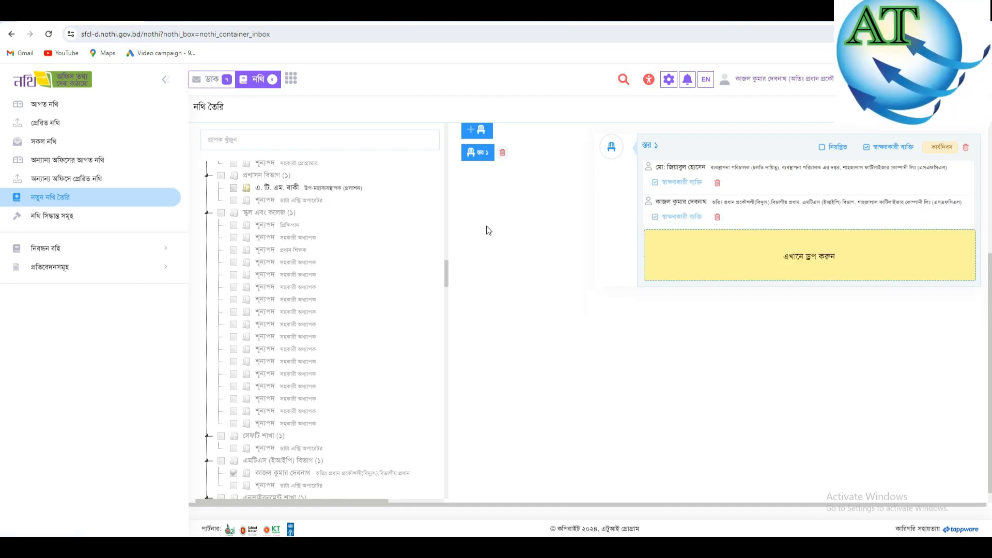
pyautogui.scroll(4, 348, 460)
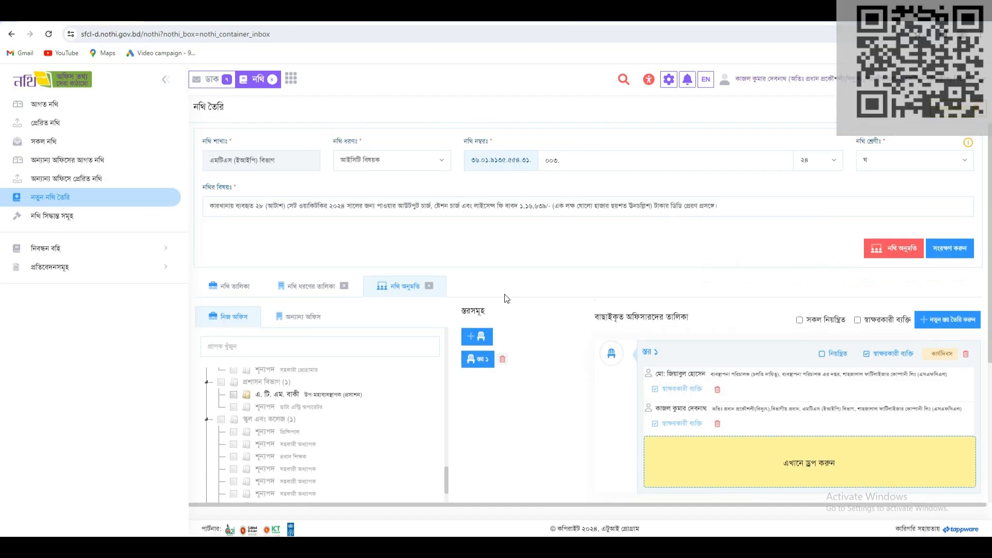
pyautogui.scroll(-4, 522, 350)
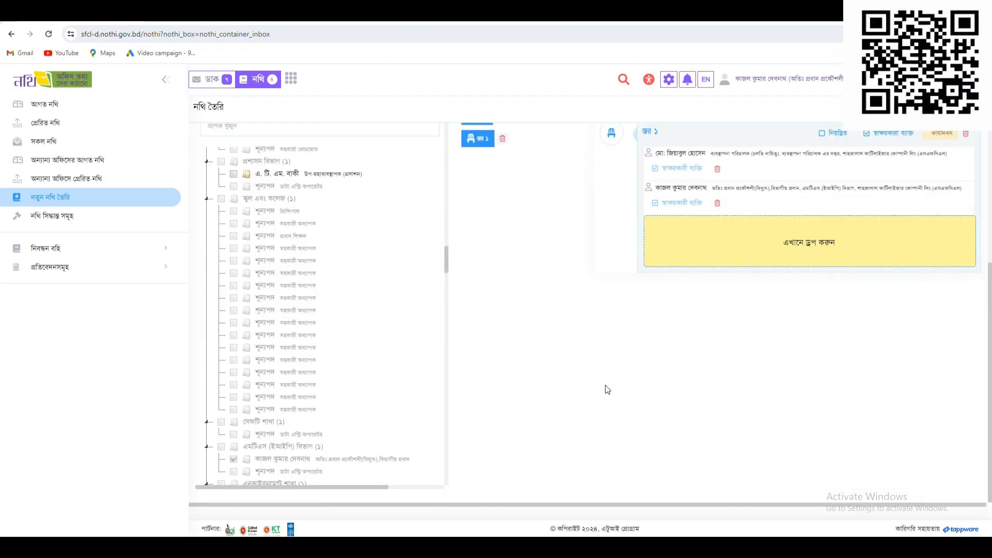
pyautogui.scroll(4, 607, 390)
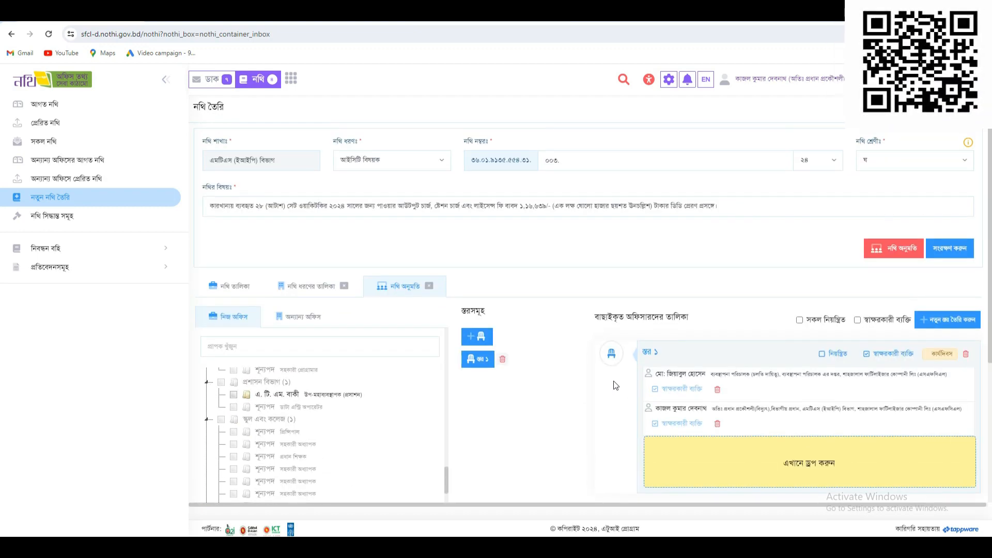
# - Save the new walkie-talkie file so it tops the all-files list
pyautogui.click(956, 253)
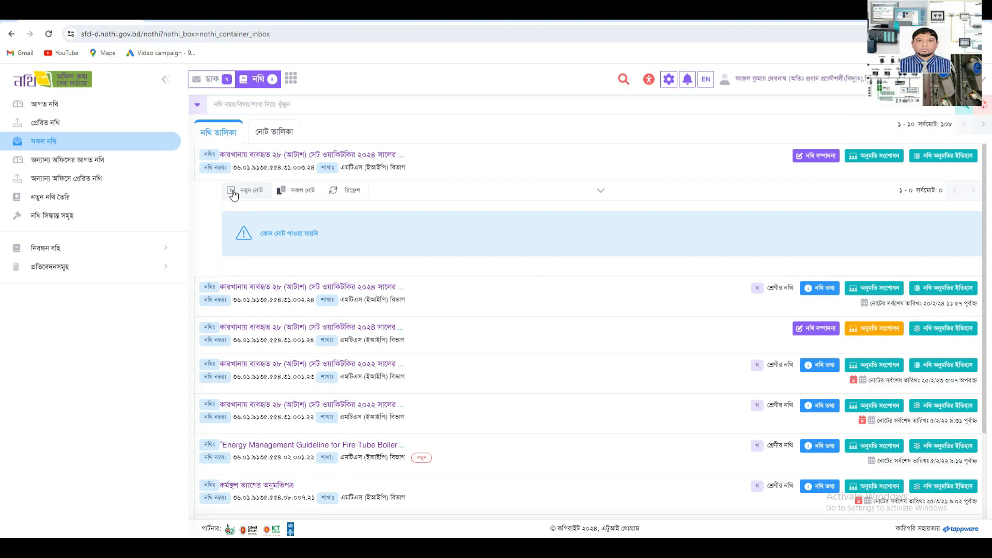
# - Start a new note and copy the subject line from the Word letter
pyautogui.click(233, 195)
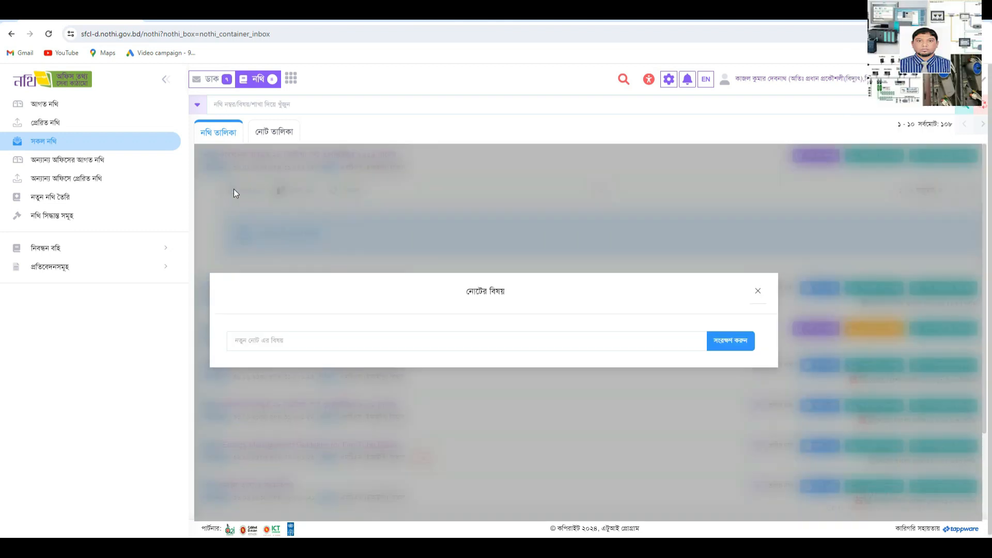
pyautogui.click(287, 339)
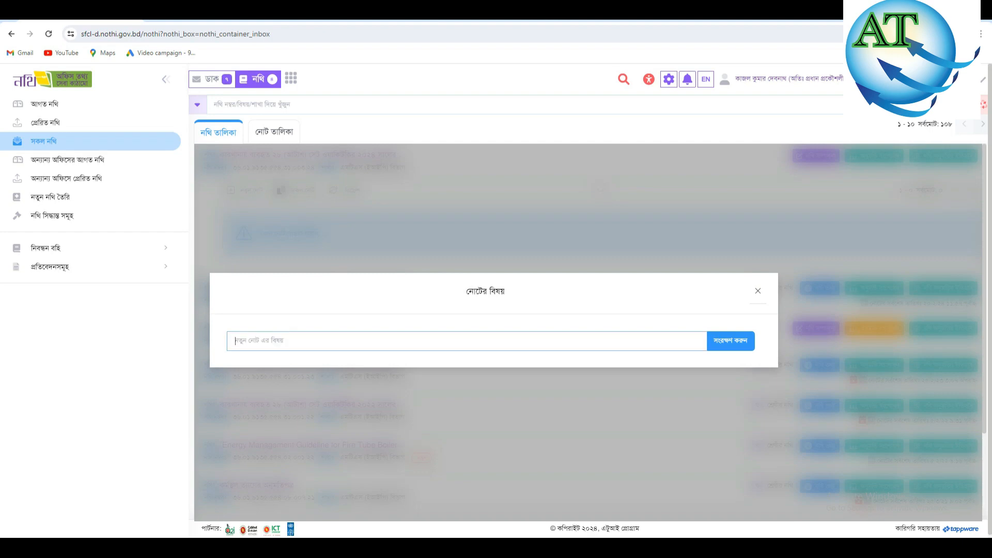
pyautogui.hotkey('alt', 'Tab')
pyautogui.click(703, 370)
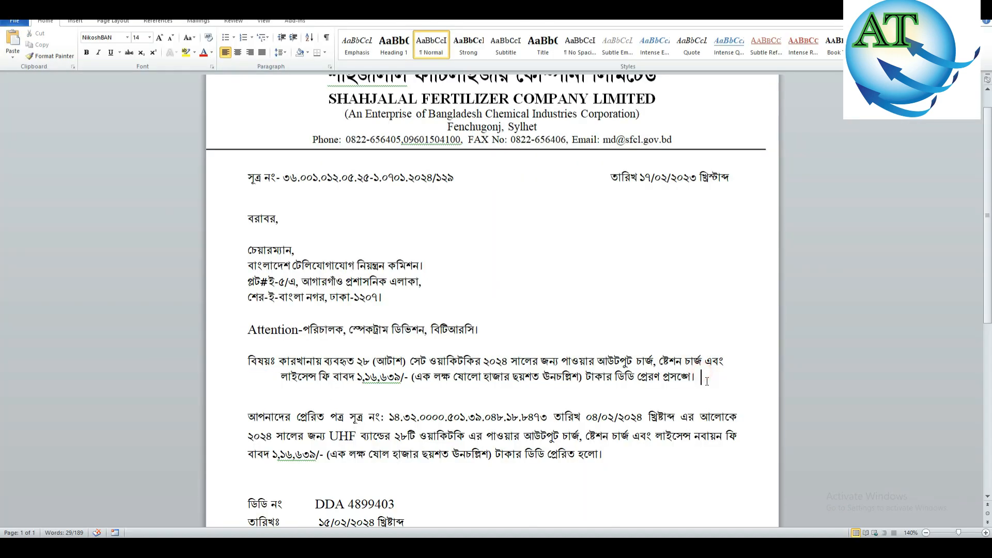
pyautogui.moveTo(705, 376); pyautogui.dragTo(317, 368)
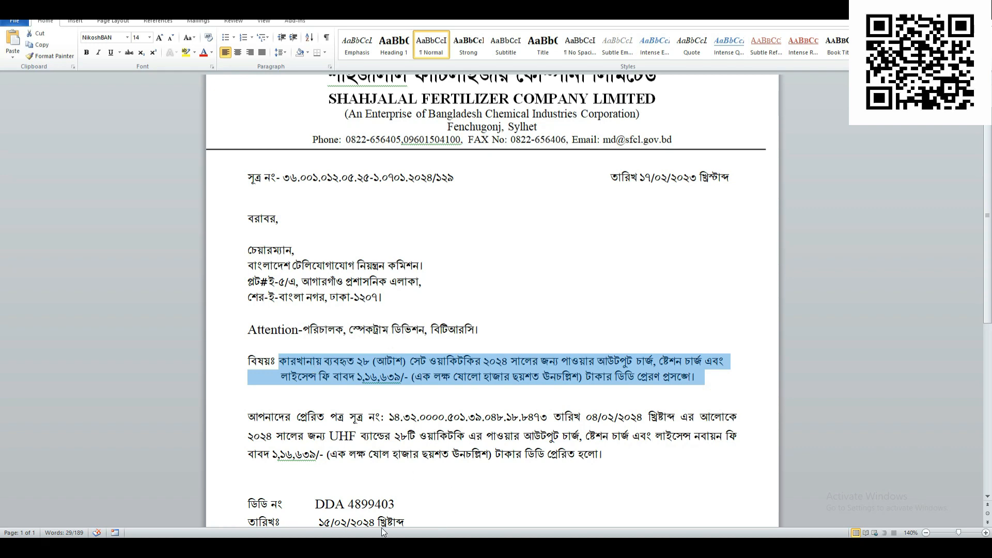
pyautogui.hotkey('alt', 'Tab')
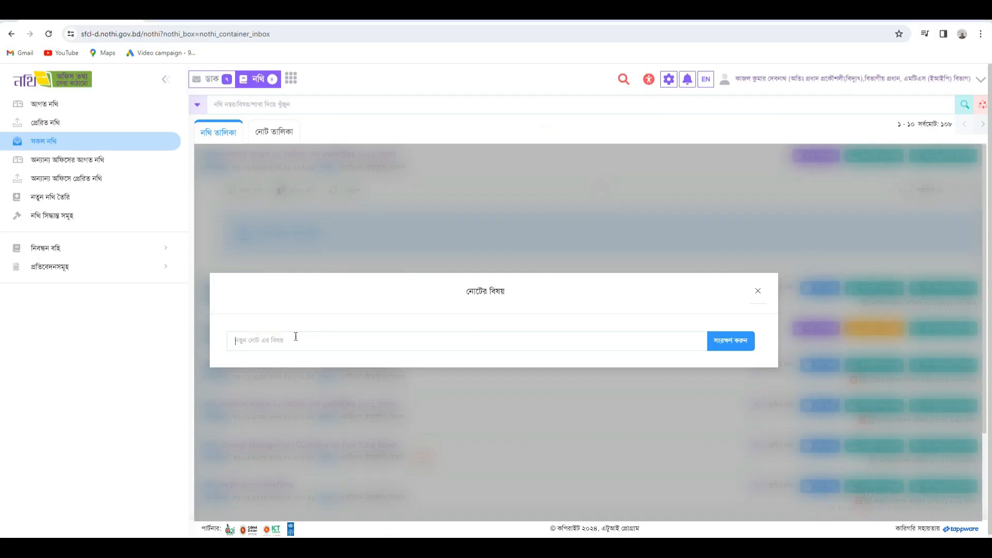
# - Paste the walkie-talkie subject into the note subject field and close the gap before লাইসেন্স
pyautogui.hotkey('ctrl', 'v')
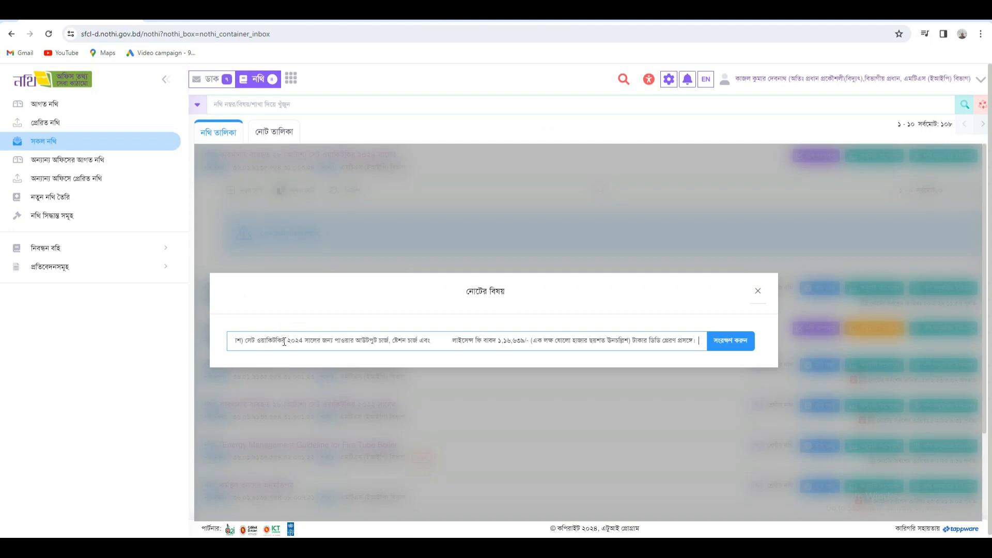
pyautogui.click(449, 342)
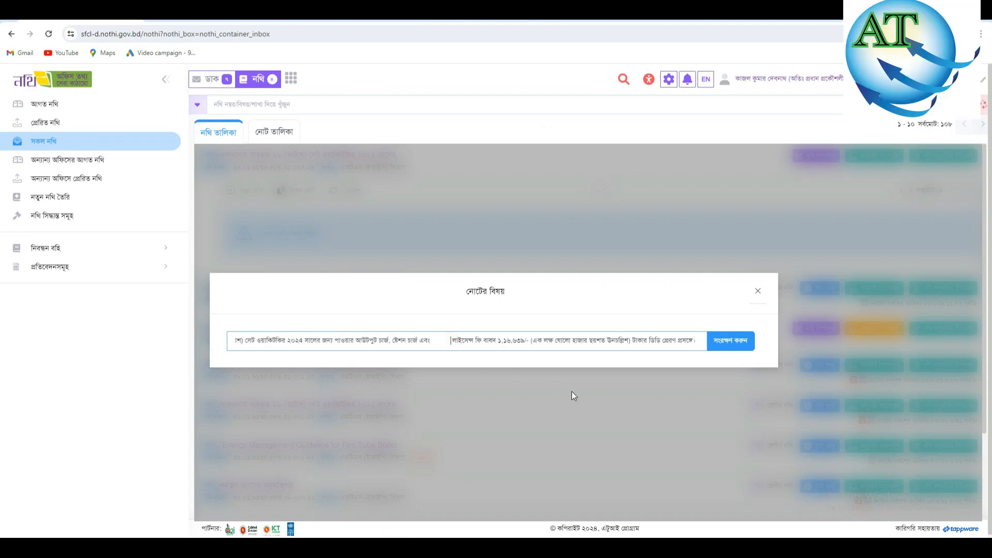
pyautogui.press('BackSpace')
pyautogui.press('BackSpace')
pyautogui.press('BackSpace')
pyautogui.press('BackSpace')
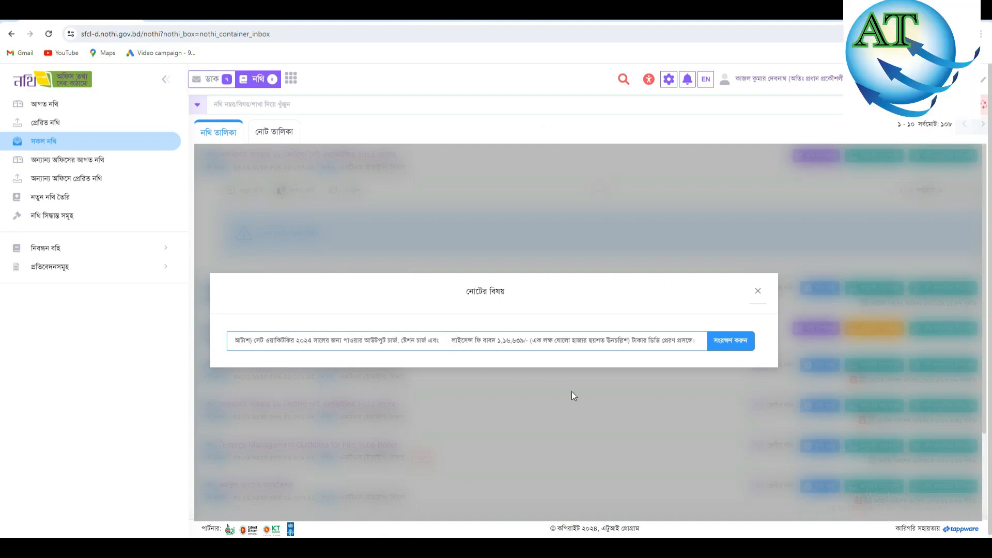
pyautogui.press('BackSpace')
pyautogui.press('BackSpace')
pyautogui.press('BackSpace')
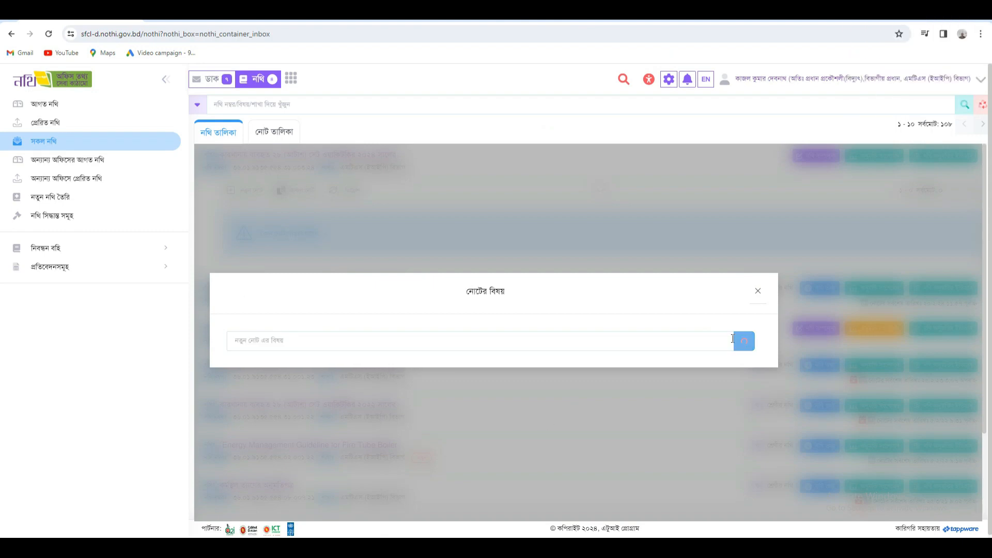
# - Save the note so Note 1 opens with an empty paragraph editor
pyautogui.click(731, 341)
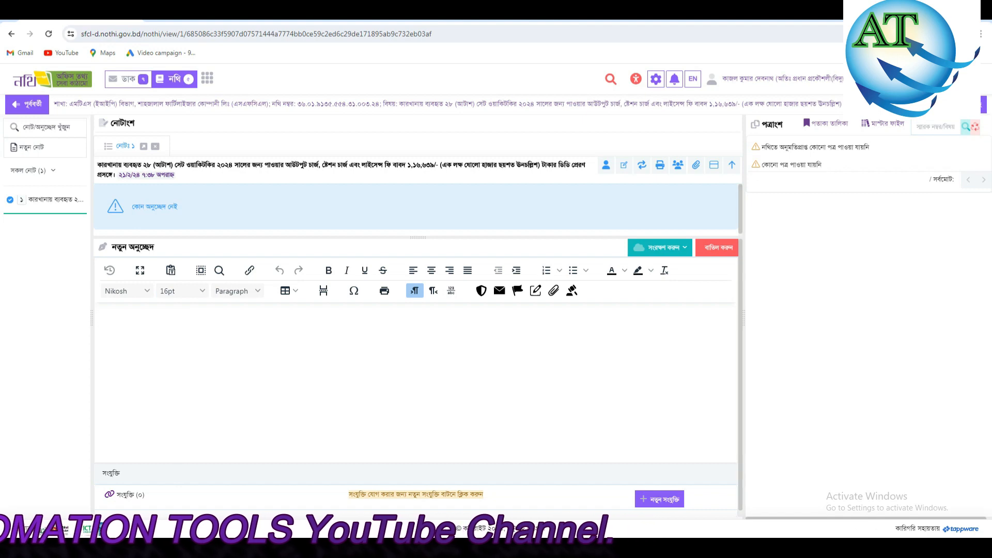
pyautogui.click(312, 547)
# - Add the salutation 'জনাব,' on its own line above the Word letter body
pyautogui.click(366, 399)
pyautogui.scroll(-1, 366, 392)
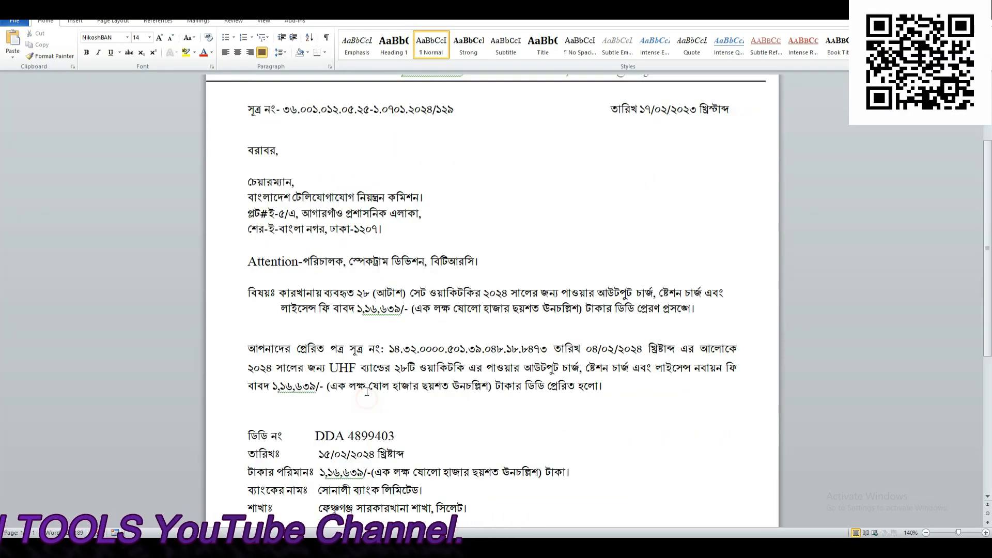
pyautogui.scroll(-3, 367, 391)
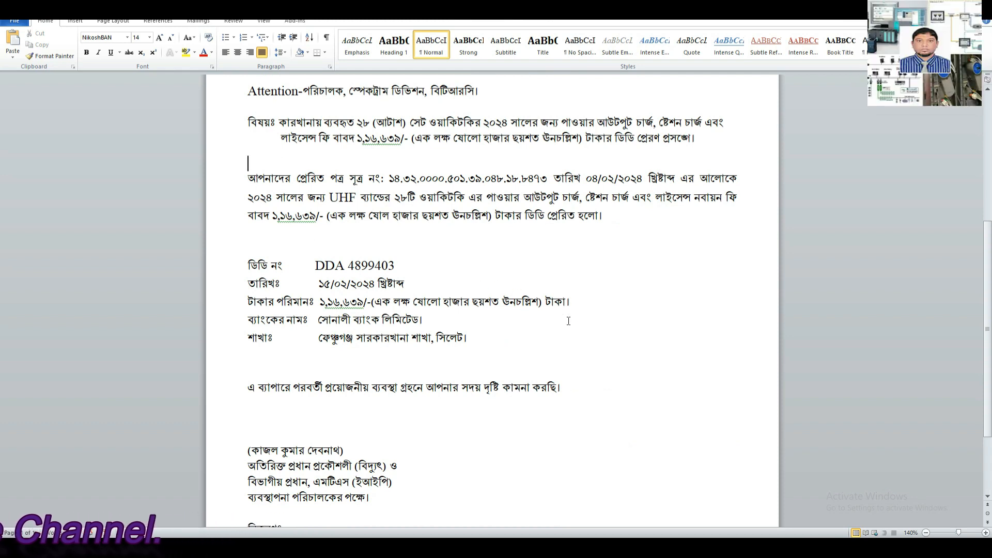
pyautogui.click(249, 178)
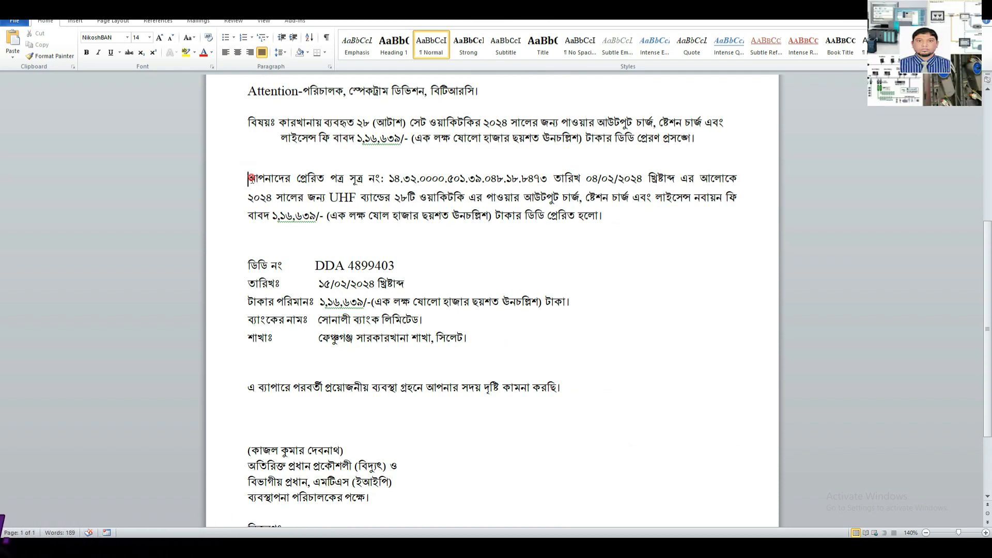
pyautogui.moveTo(249, 178); pyautogui.dragTo(546, 392)
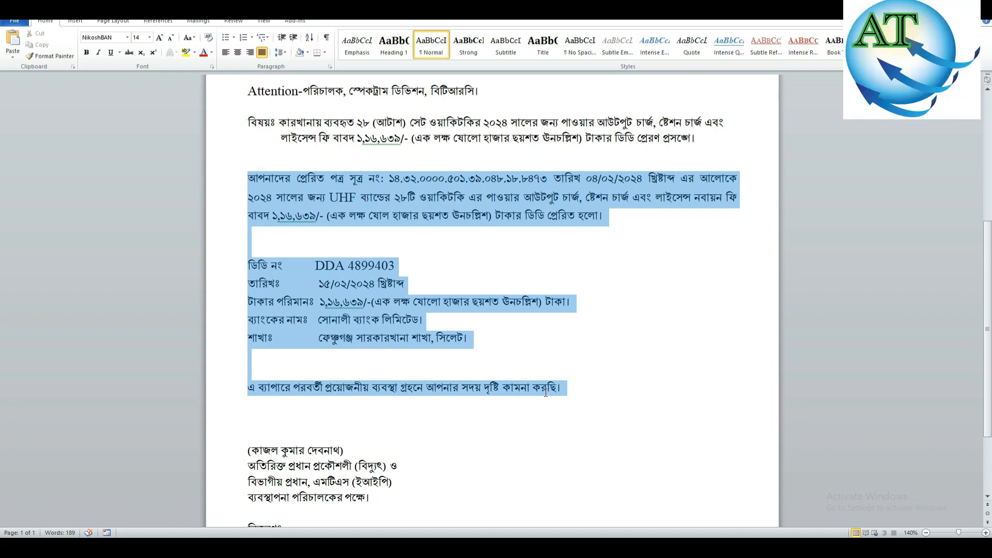
pyautogui.click(646, 361)
pyautogui.click(253, 162)
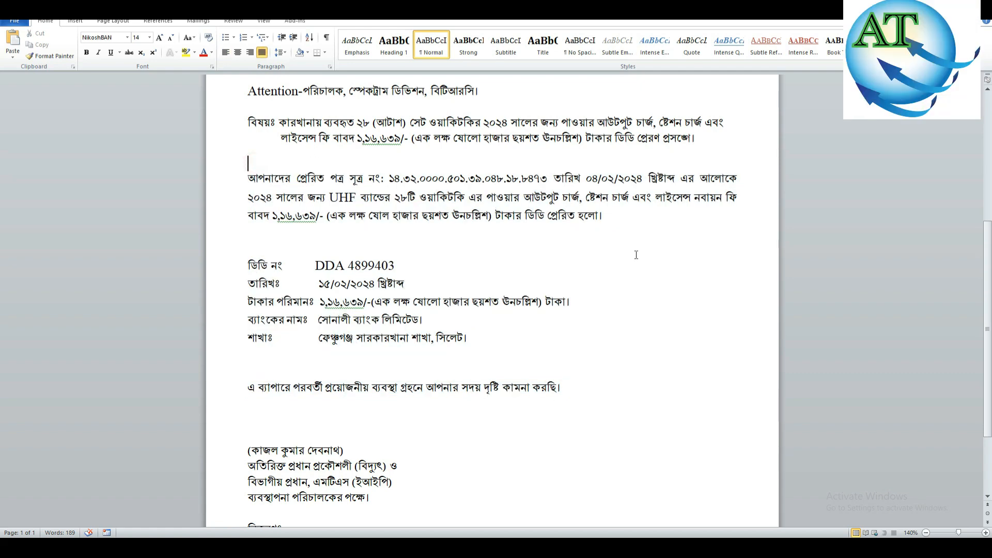
pyautogui.write('জনা')
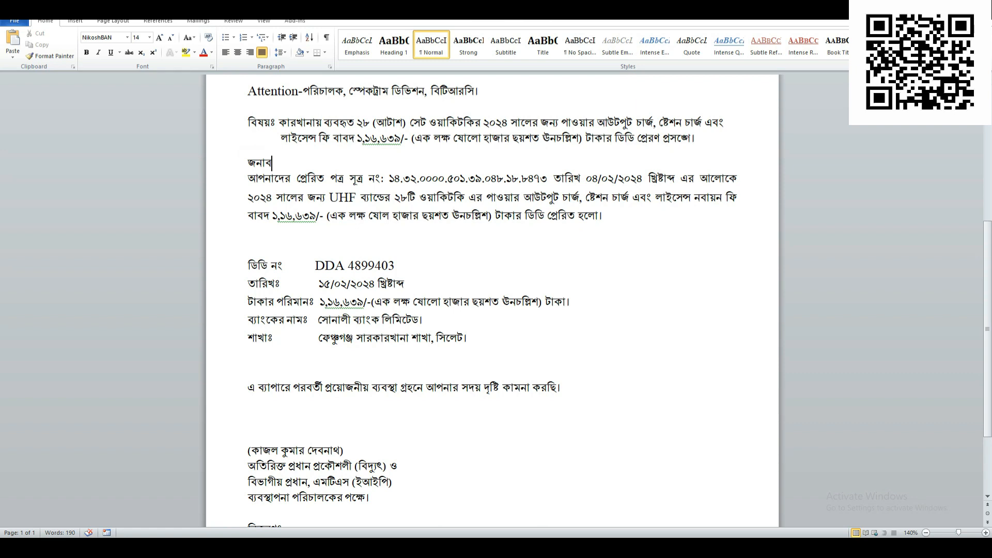
pyautogui.write('ব,')
pyautogui.press('Return')
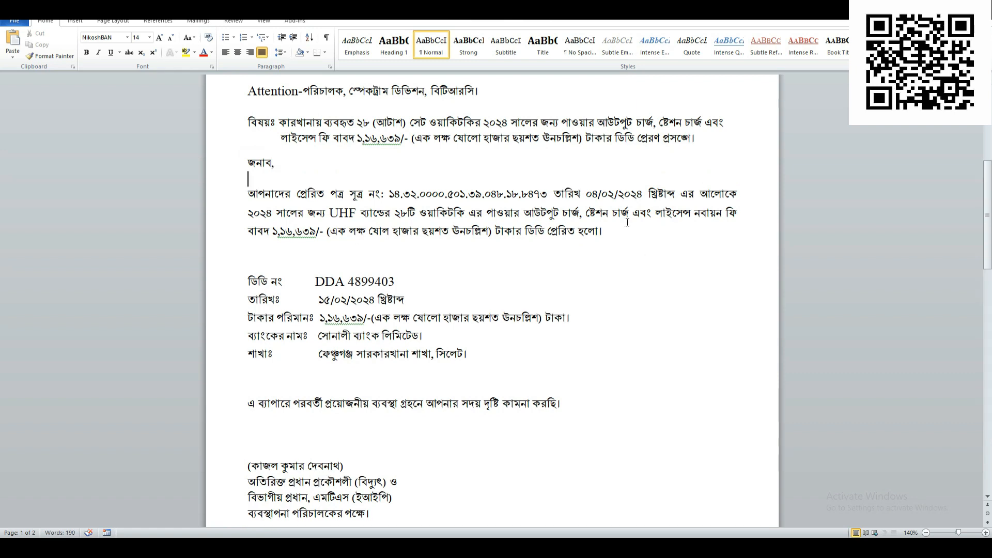
# - Copy the letter body from জনাব, through কামনা করছি। and return to the note editor
pyautogui.moveTo(247, 163); pyautogui.dragTo(568, 414)
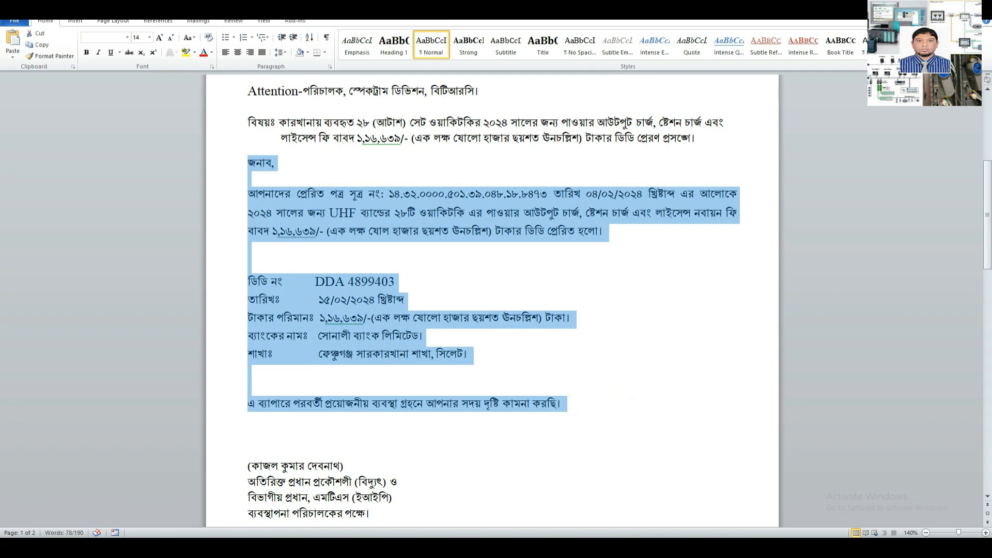
pyautogui.moveTo(389, 547)
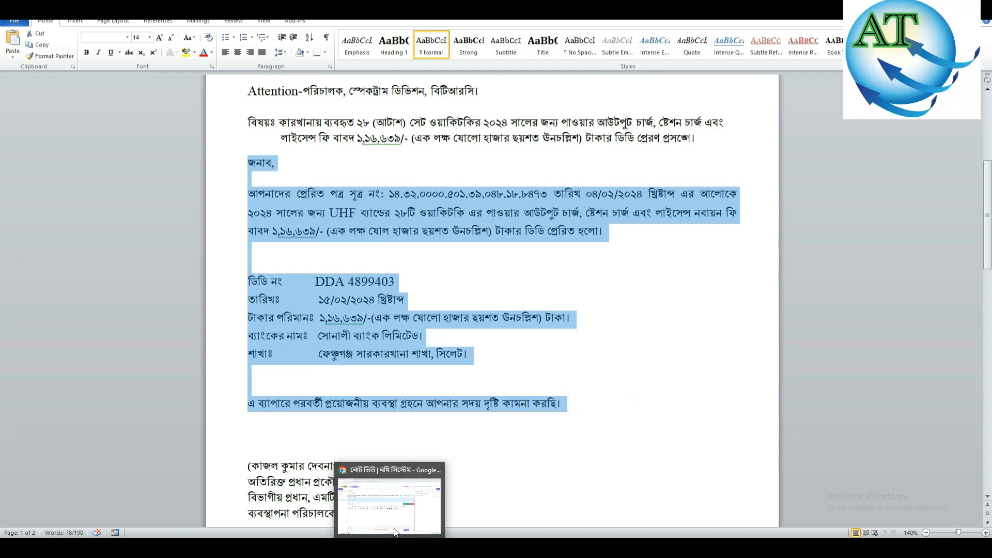
pyautogui.click(478, 355)
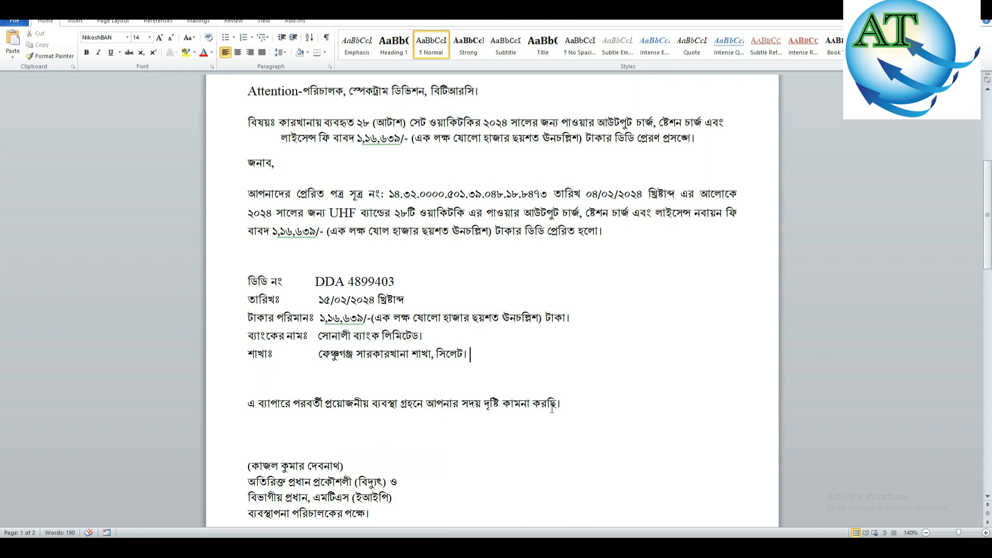
pyautogui.click(511, 374)
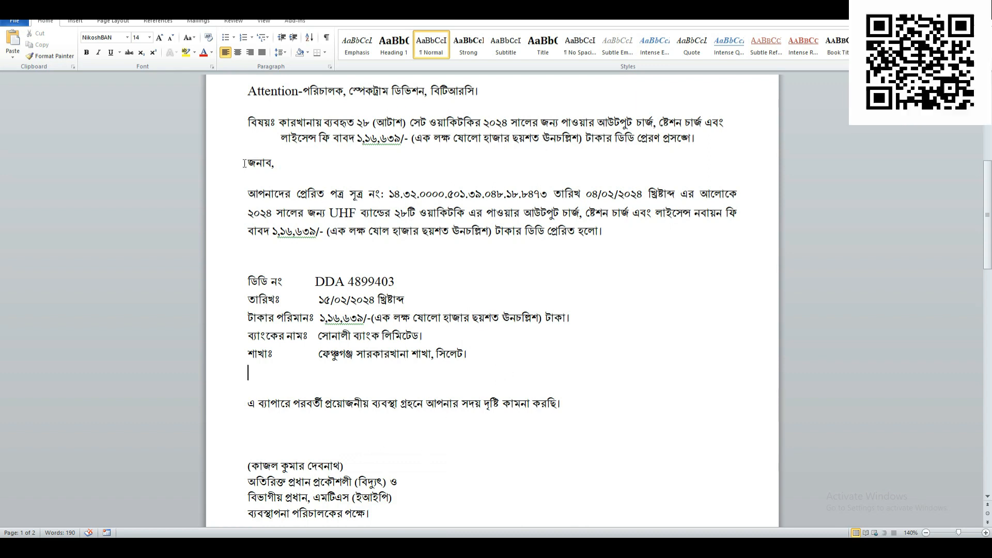
pyautogui.moveTo(254, 166); pyautogui.dragTo(521, 422)
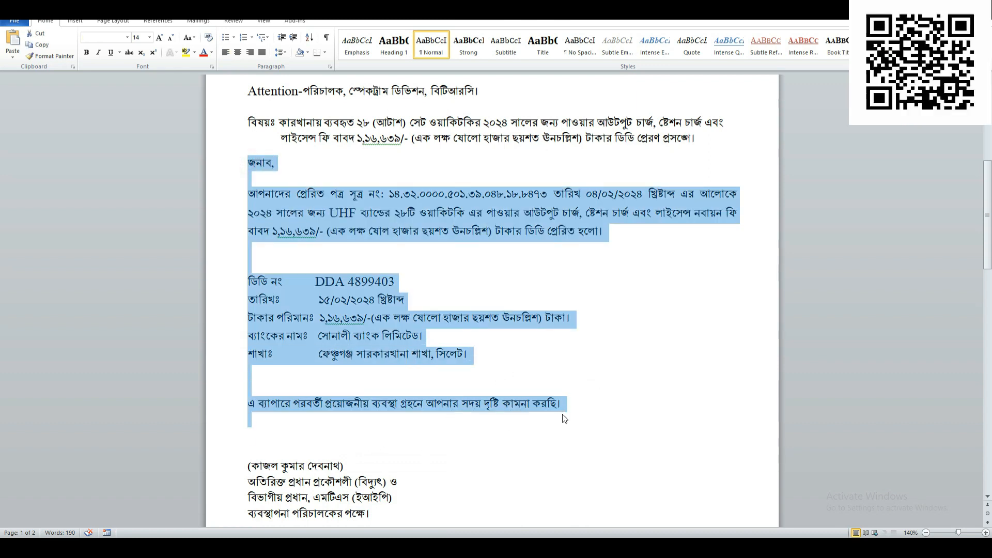
pyautogui.hotkey('alt', 'Tab')
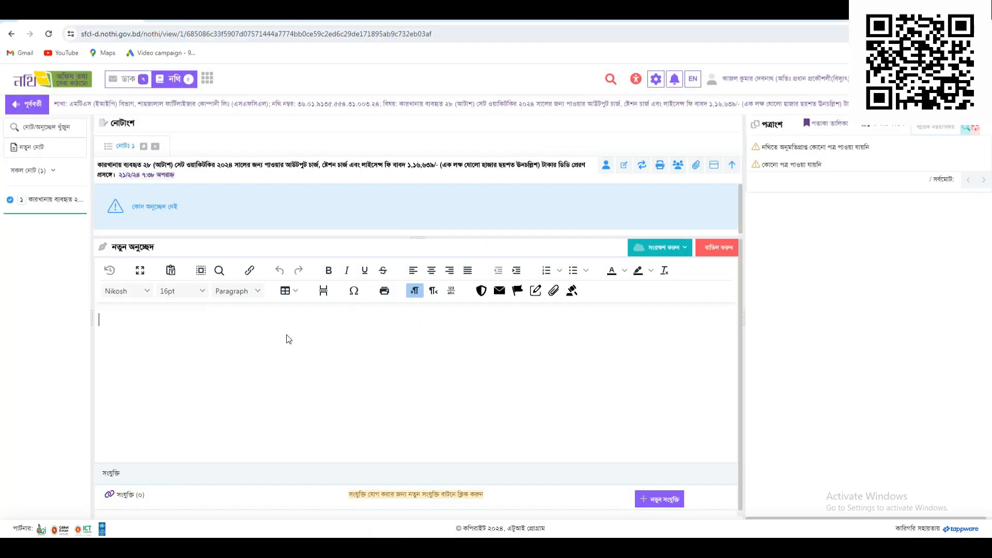
# - Paste the letter body with DD details into Note 1 using Keep formatting, then open নতুন সংযুক্তি
pyautogui.click(269, 353)
pyautogui.hotkey('ctrl', 'v')
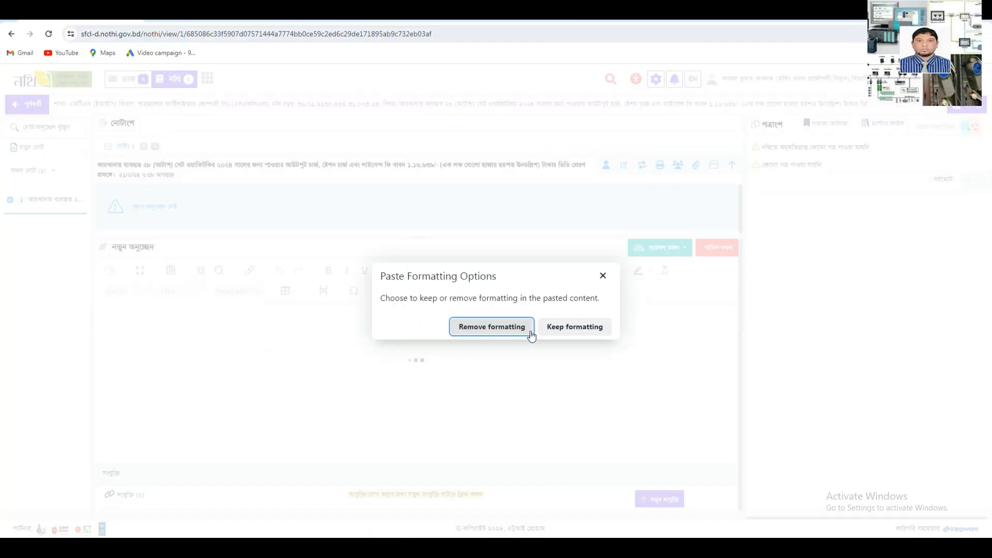
pyautogui.click(570, 333)
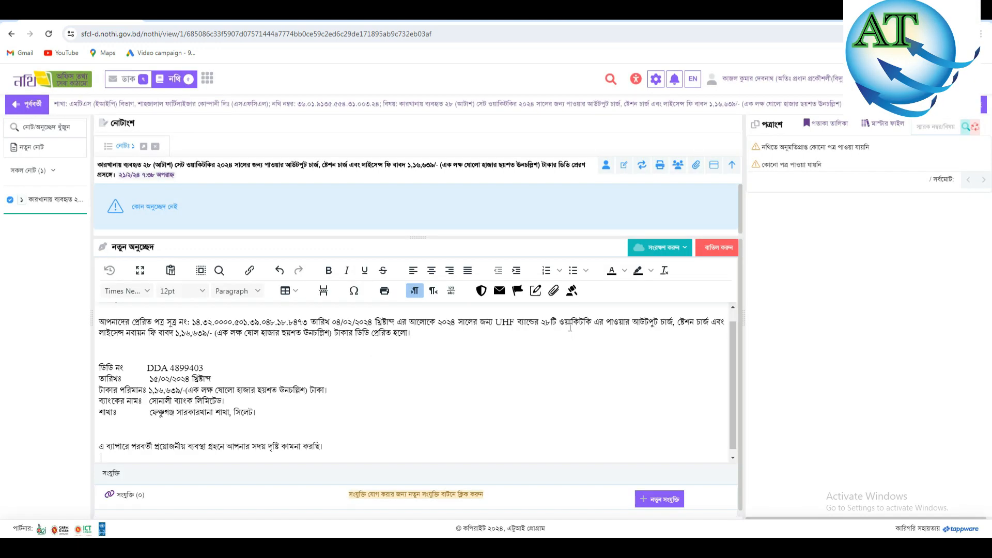
pyautogui.click(441, 389)
pyautogui.scroll(1, 398, 383)
pyautogui.scroll(-1, 392, 379)
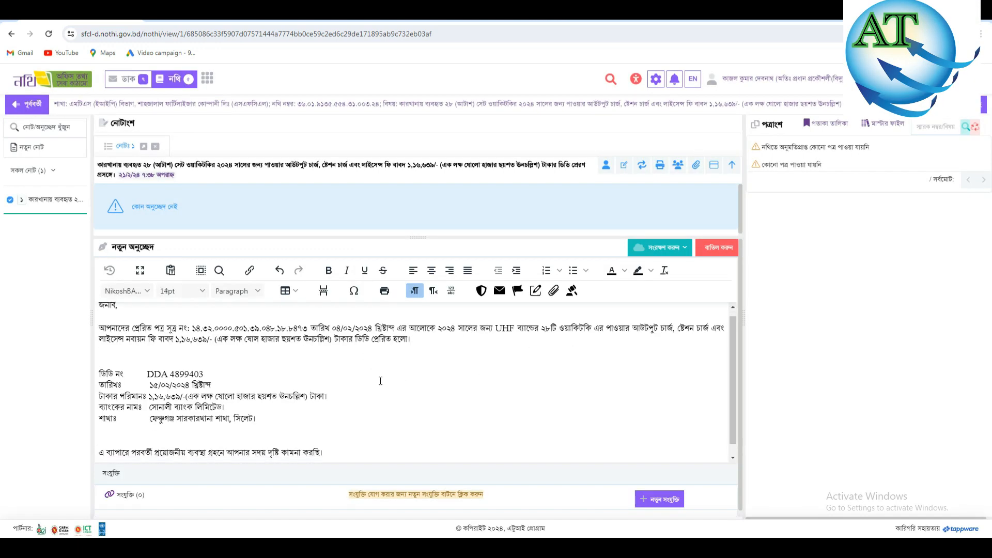
pyautogui.scroll(1, 371, 413)
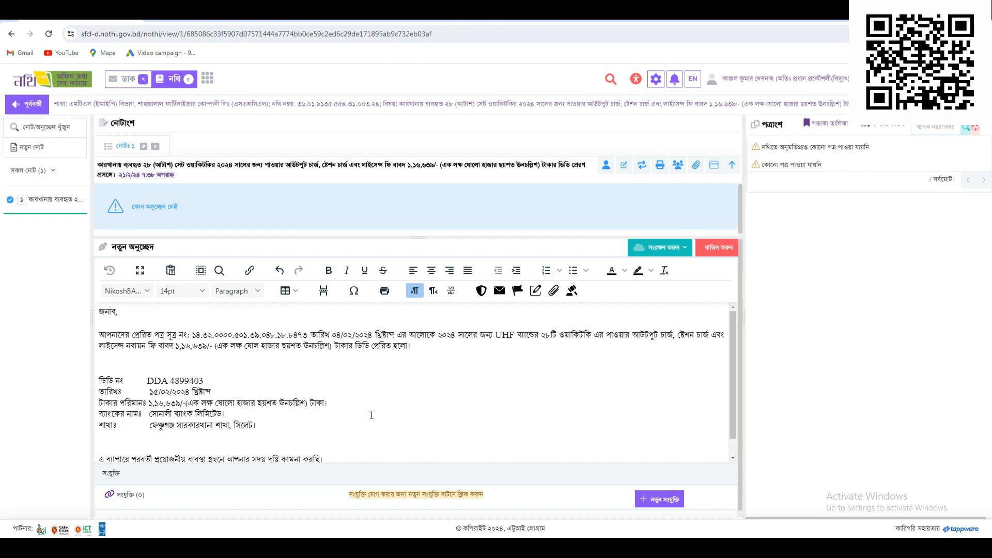
pyautogui.scroll(-2, 310, 393)
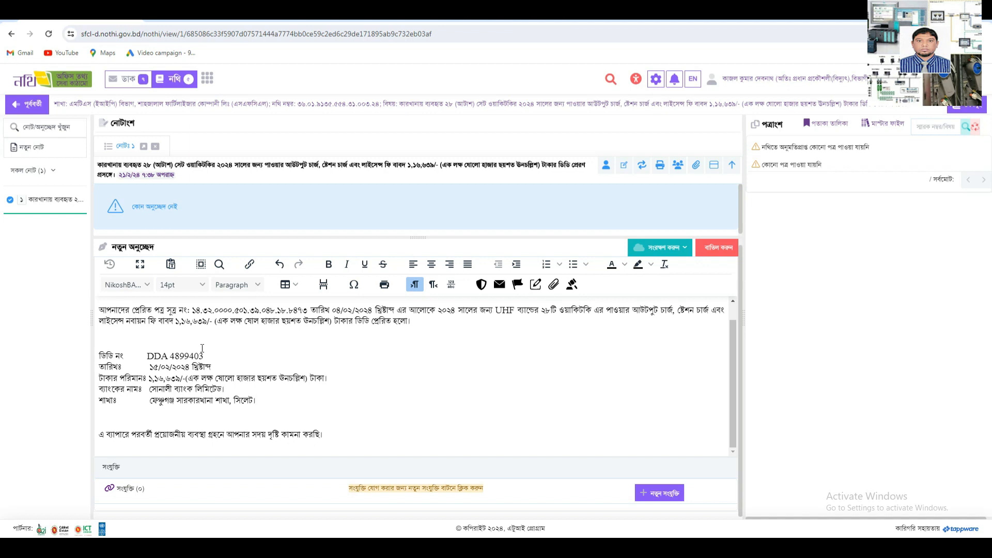
pyautogui.scroll(1, 298, 347)
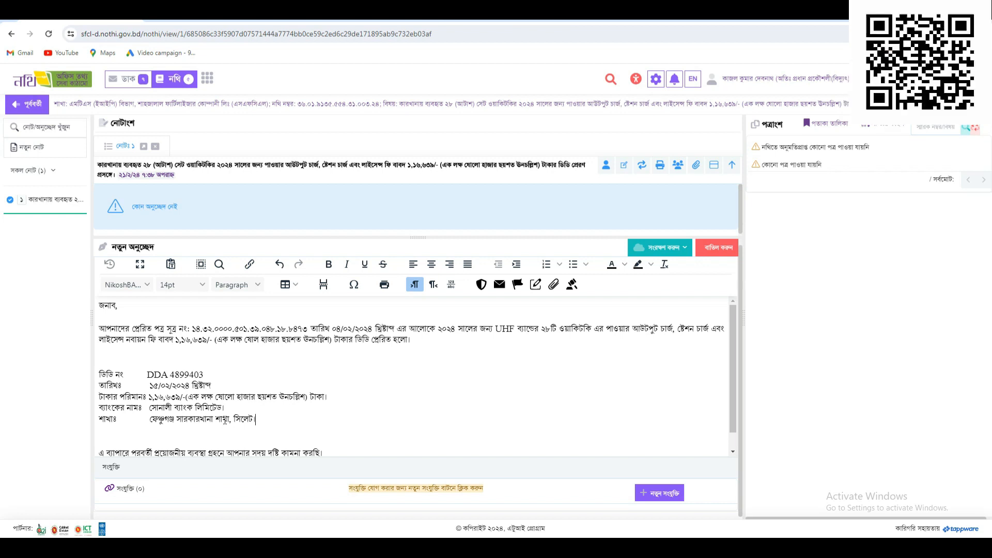
pyautogui.scroll(-1, 417, 380)
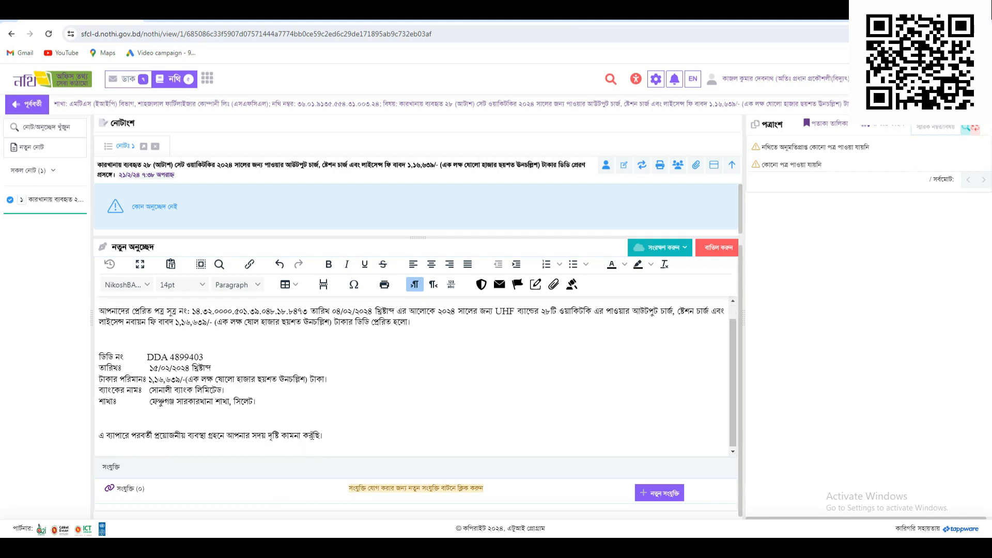
pyautogui.click(648, 494)
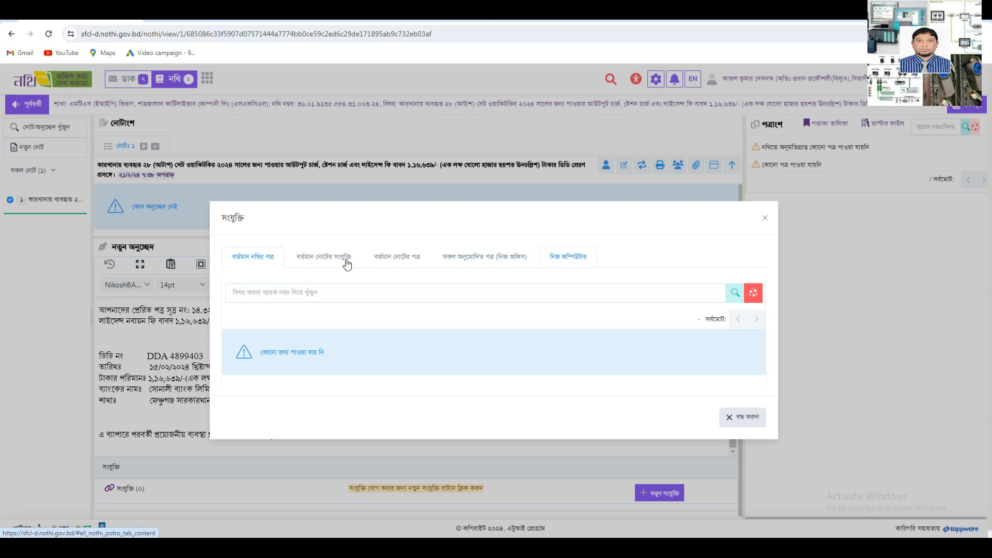
# - Look through the note attachments and approved-letter tabs, then switch to the নিজ কম্পিউটার upload tab
pyautogui.click(320, 258)
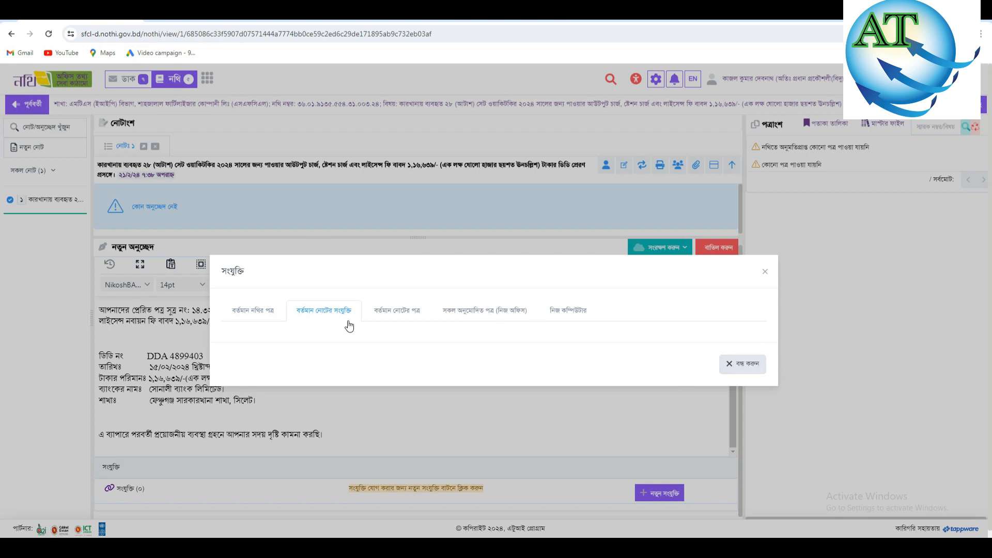
pyautogui.click(764, 271)
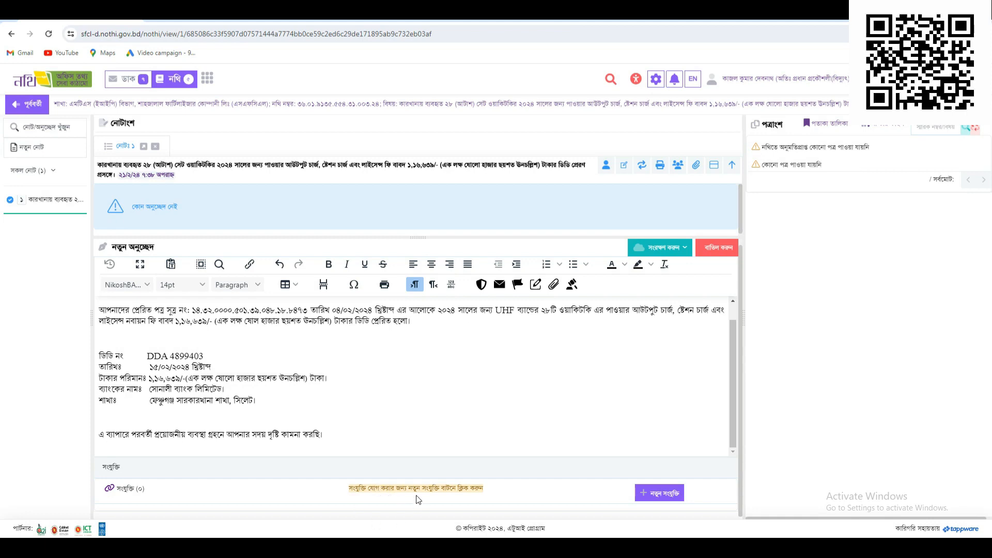
pyautogui.click(643, 495)
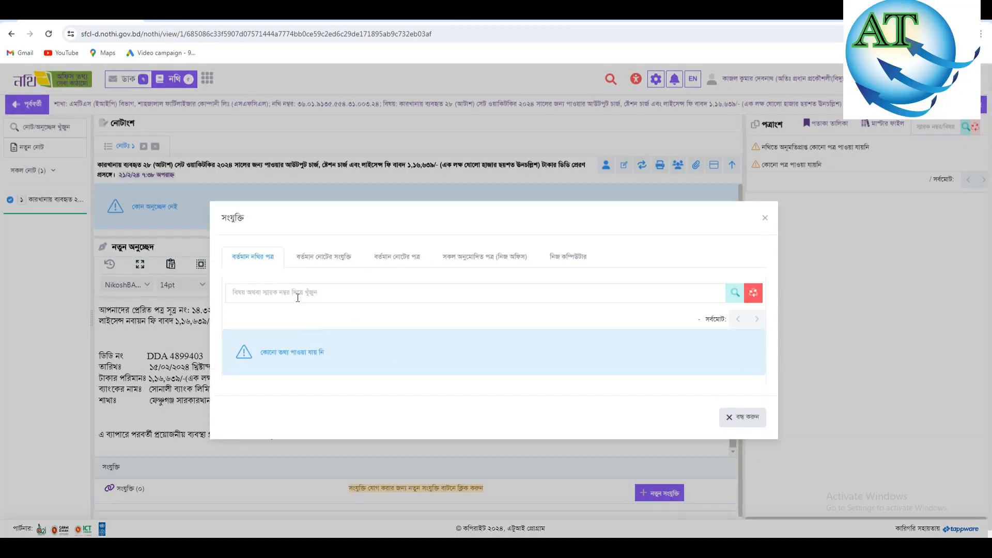
pyautogui.click(292, 295)
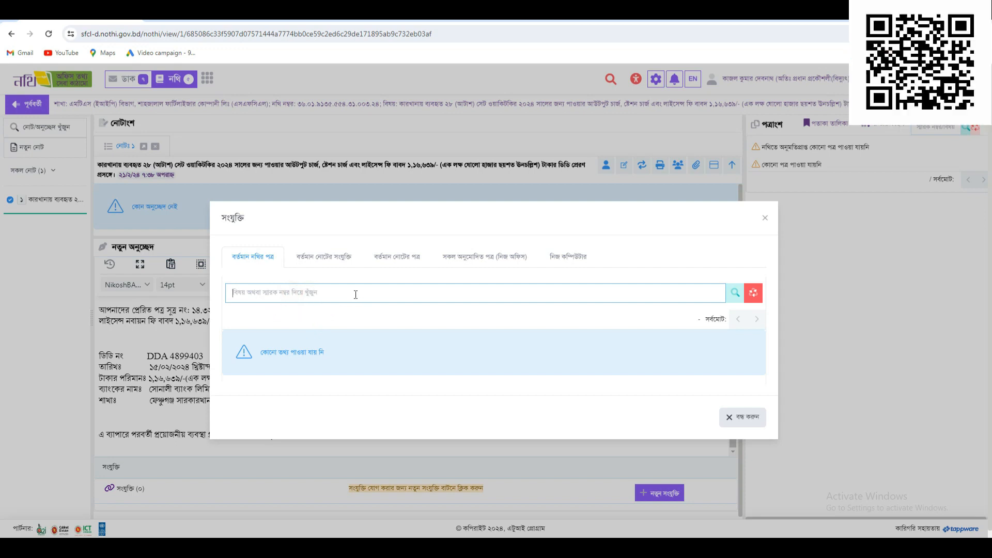
pyautogui.click(323, 256)
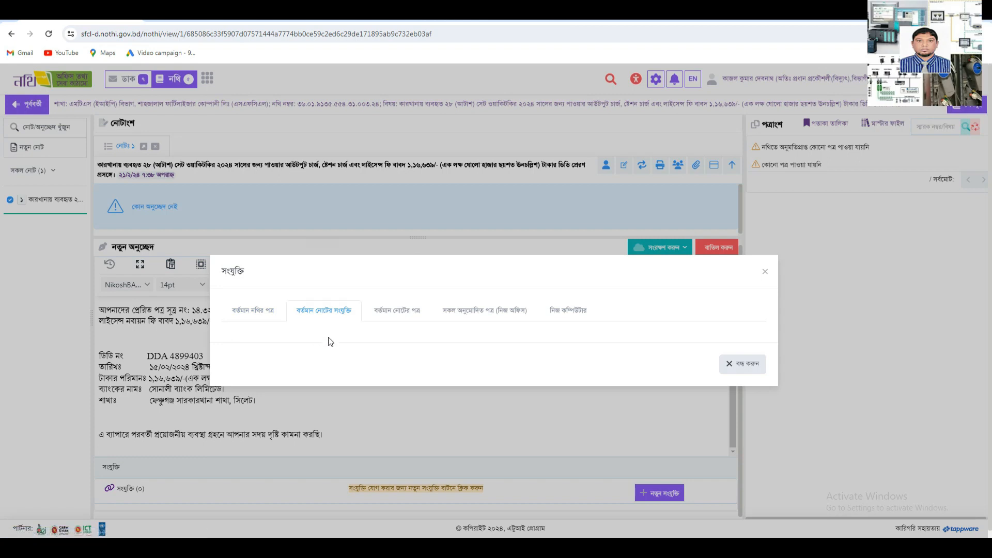
pyautogui.click(402, 311)
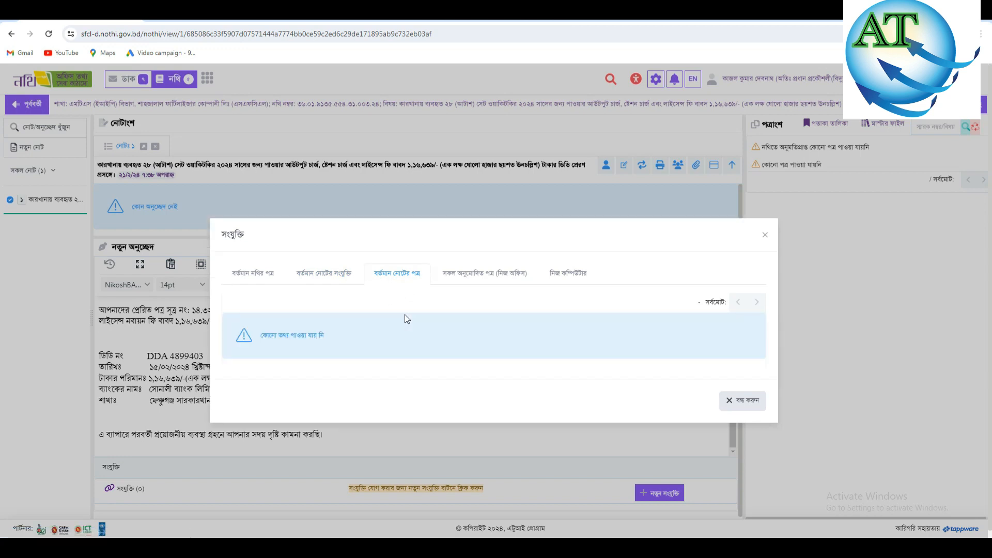
pyautogui.click(481, 278)
pyautogui.click(481, 280)
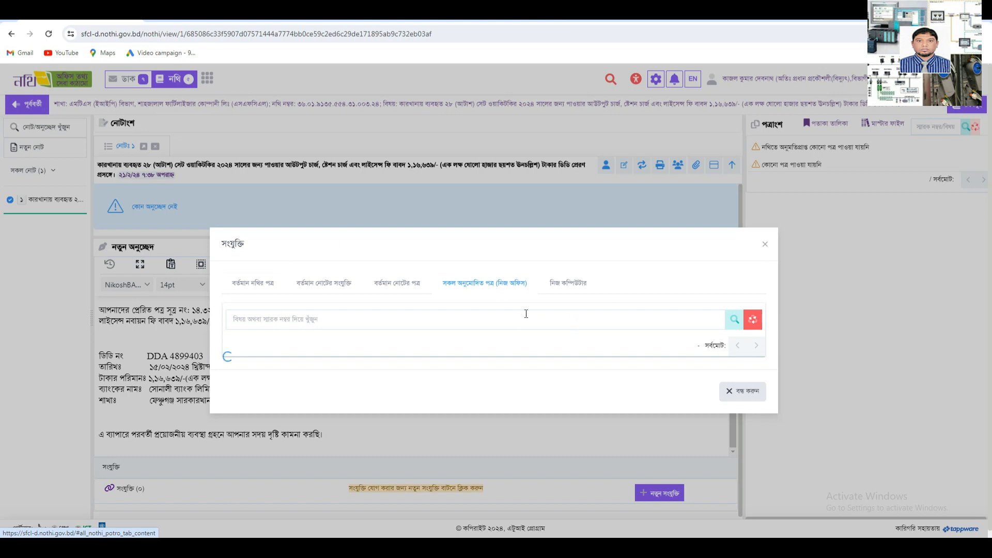
pyautogui.click(569, 288)
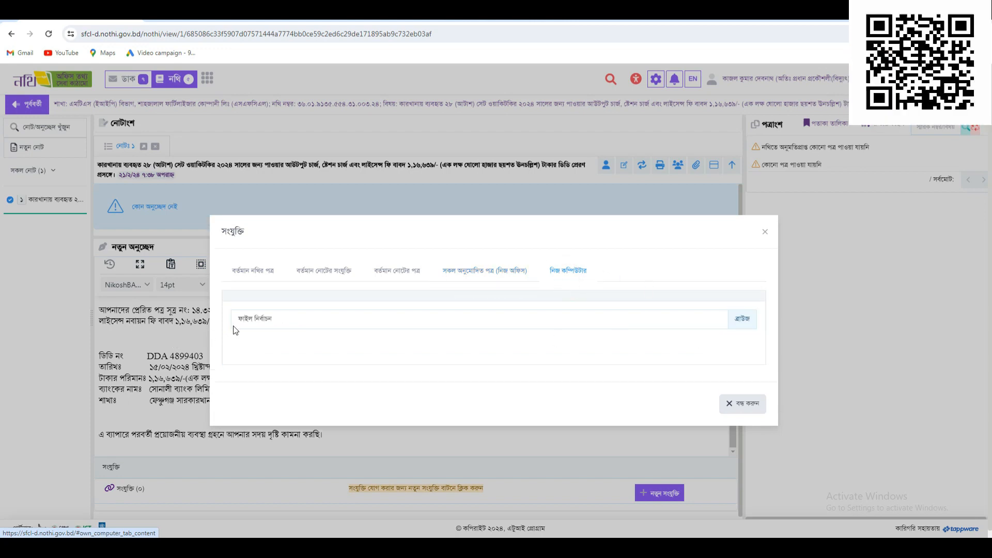
# - Open the file chooser and go to the IM network computer's shared folders
pyautogui.click(276, 325)
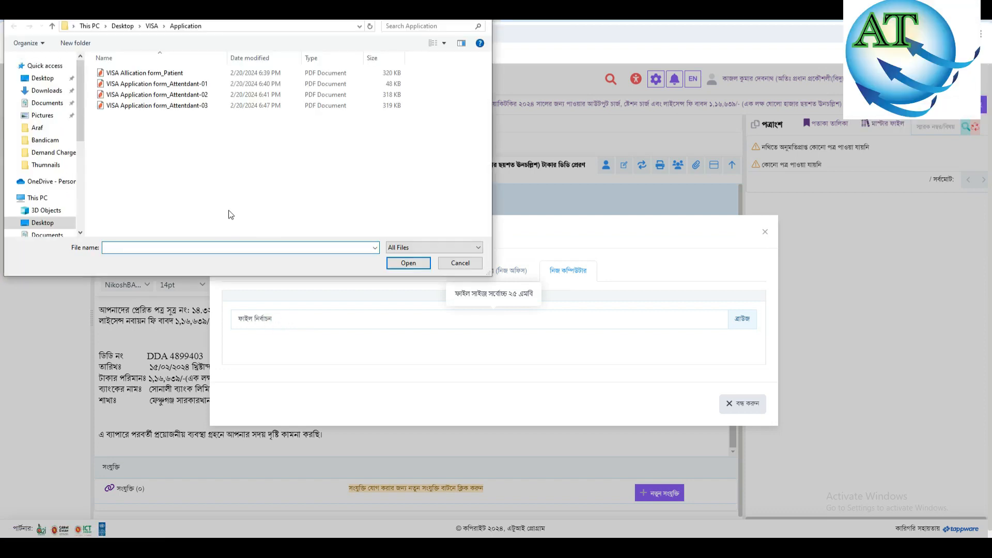
pyautogui.moveTo(78, 112); pyautogui.dragTo(85, 196)
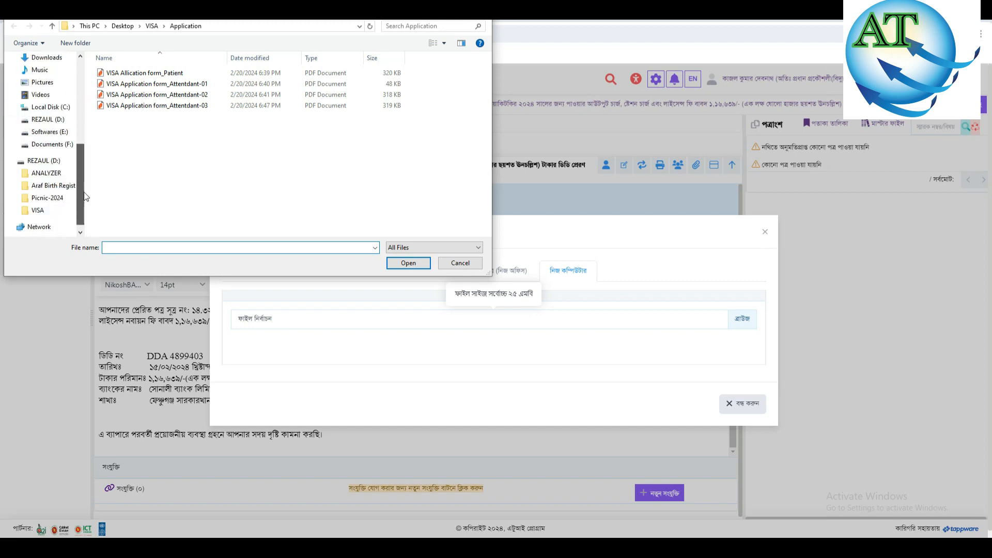
pyautogui.click(38, 226)
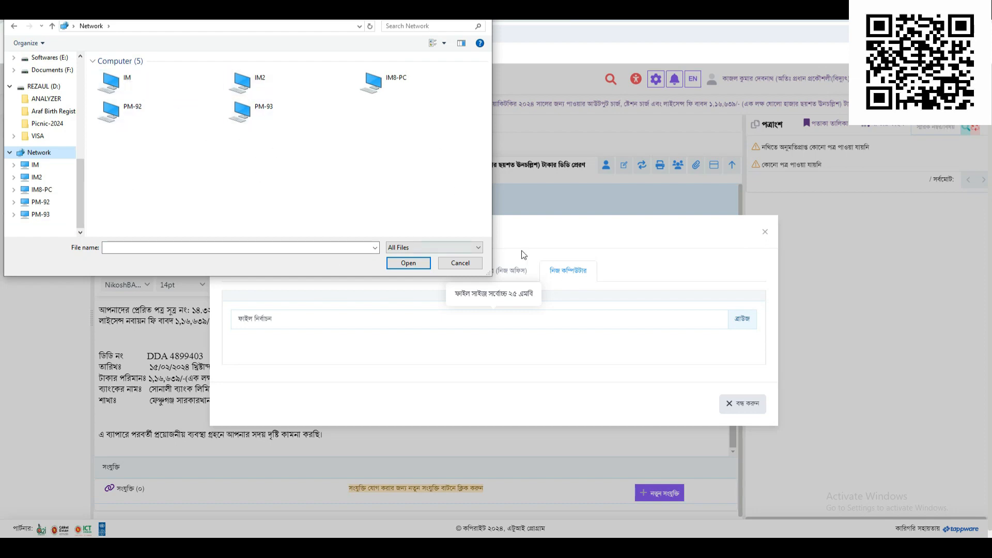
pyautogui.moveTo(329, 10); pyautogui.dragTo(374, 356)
pyautogui.moveTo(380, 354); pyautogui.dragTo(374, 53)
pyautogui.click(295, 127)
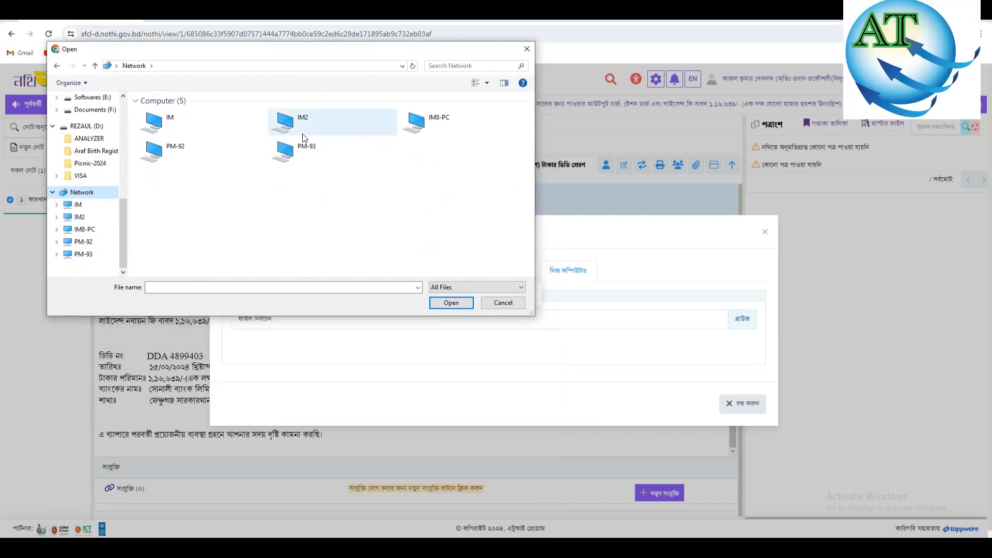
pyautogui.doubleClick(197, 127)
# - Navigate through All Files of Instrument 01.01.2020, File No 31, Walkie Talkie Documents and Licence Renew to Demand Charge'2024
pyautogui.click(194, 107)
pyautogui.doubleClick(193, 106)
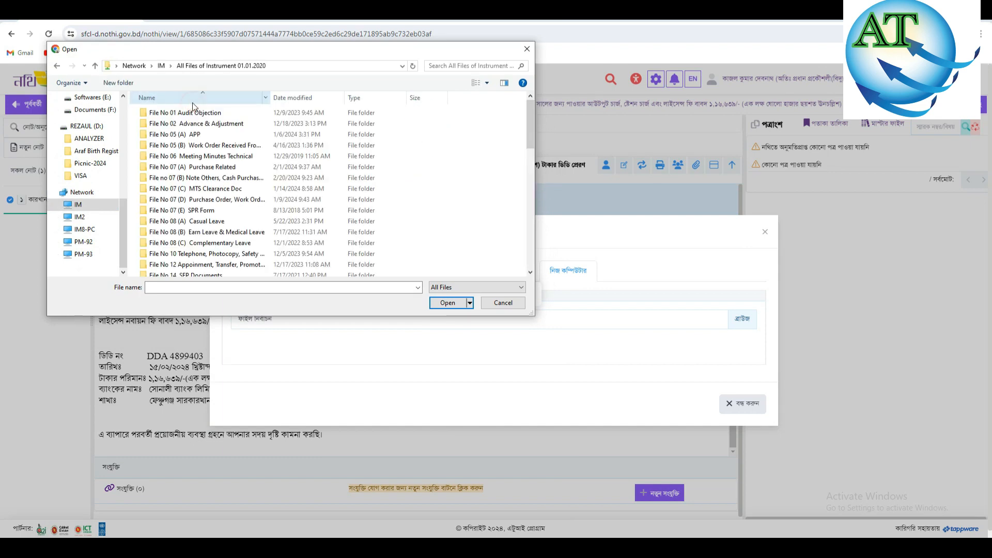
pyautogui.scroll(-5, 182, 234)
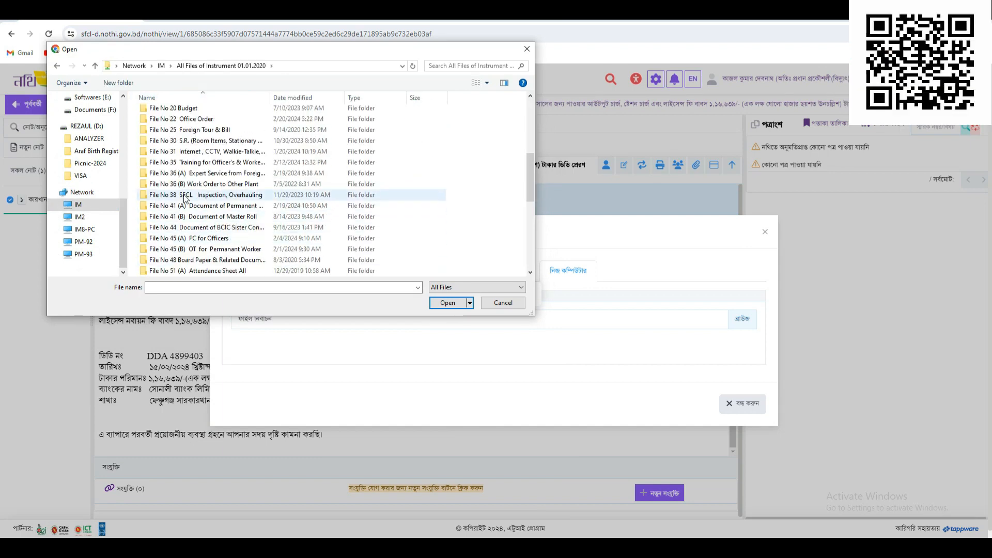
pyautogui.click(206, 152)
pyautogui.doubleClick(206, 152)
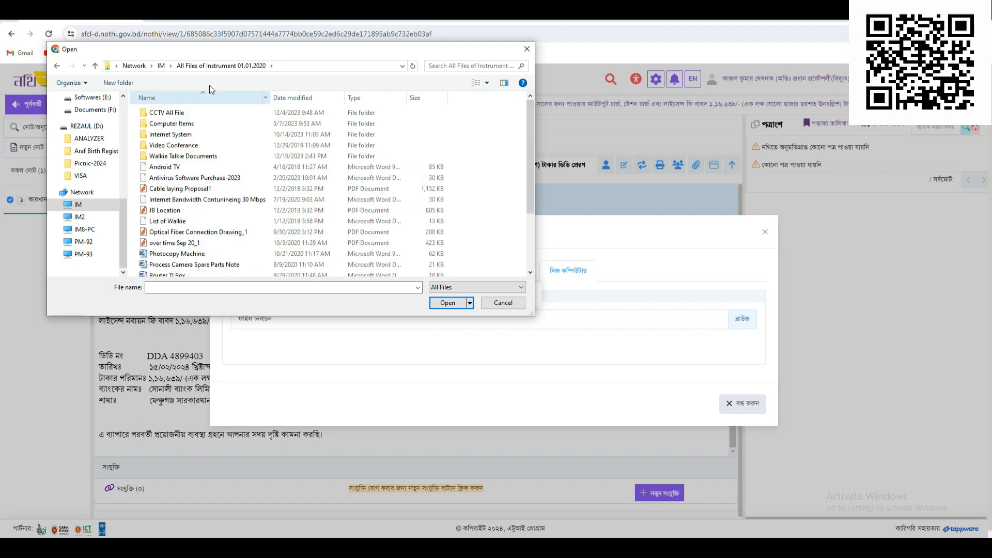
pyautogui.doubleClick(175, 155)
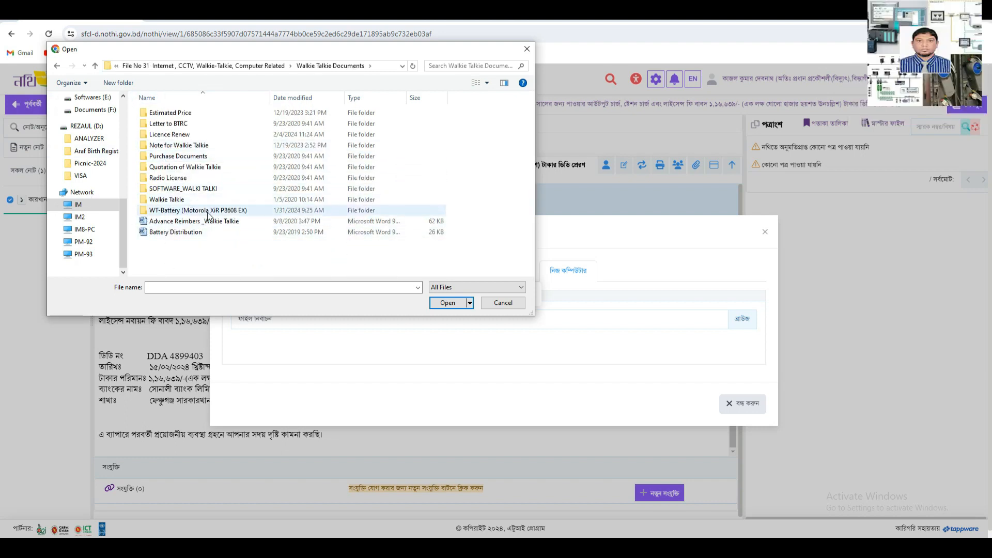
pyautogui.doubleClick(188, 135)
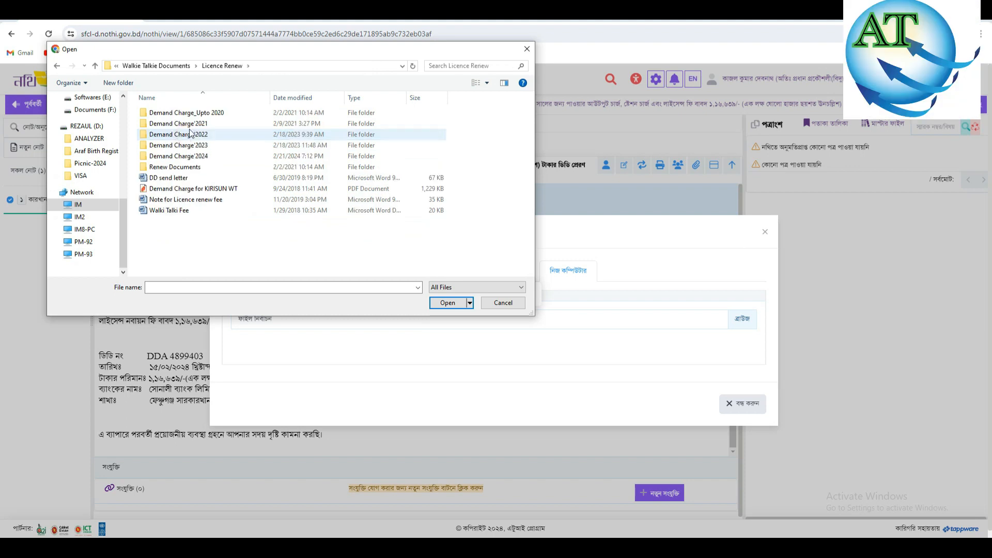
pyautogui.doubleClick(176, 158)
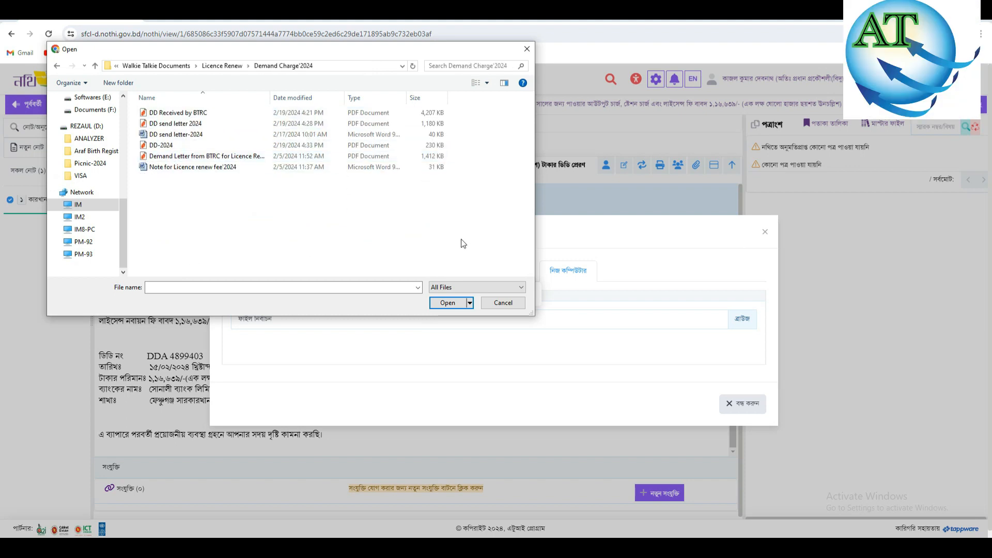
pyautogui.moveTo(388, 52); pyautogui.dragTo(376, 12)
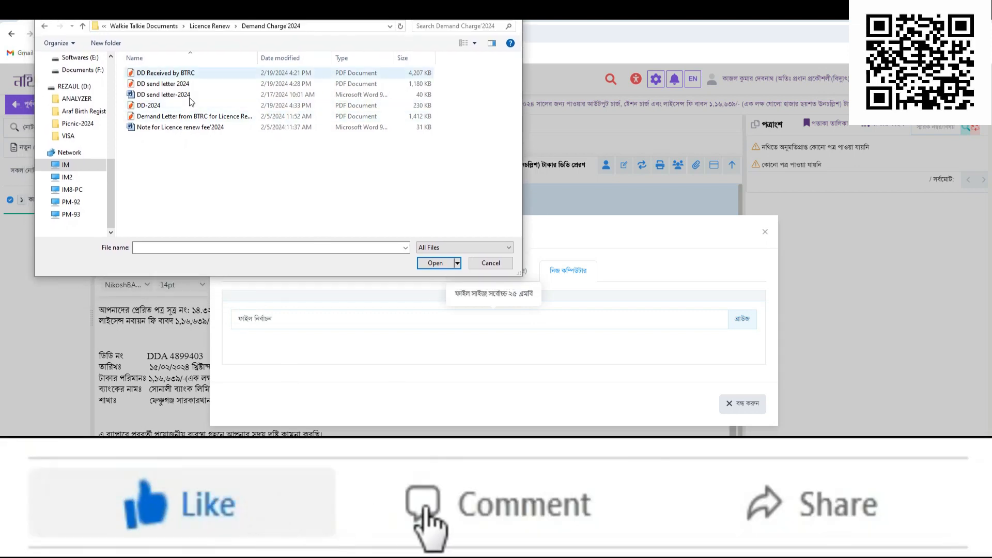
# - Choose 'Demand Letter from BTRC for Licence Renew_2024' and confirm it for upload
pyautogui.click(206, 116)
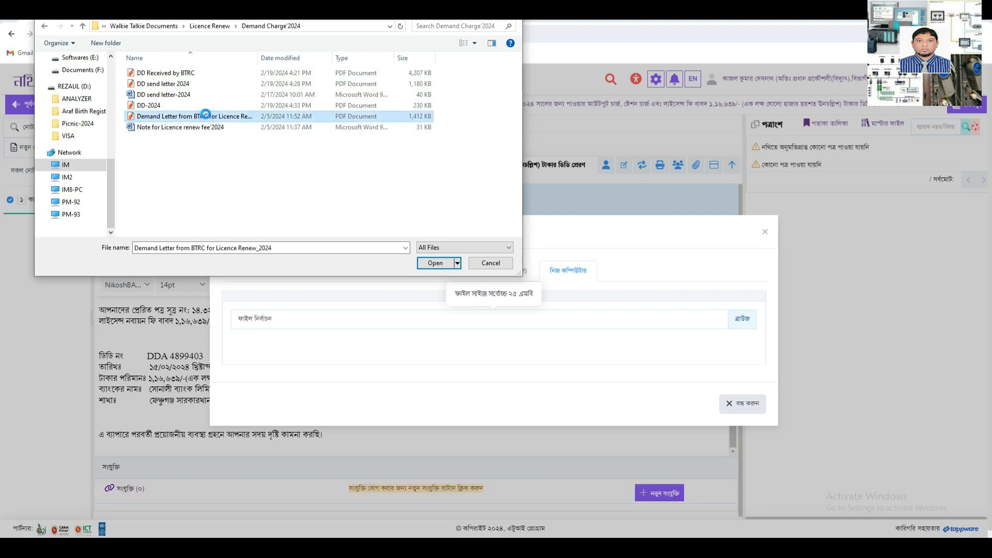
pyautogui.rightClick(205, 115)
pyautogui.press('Escape')
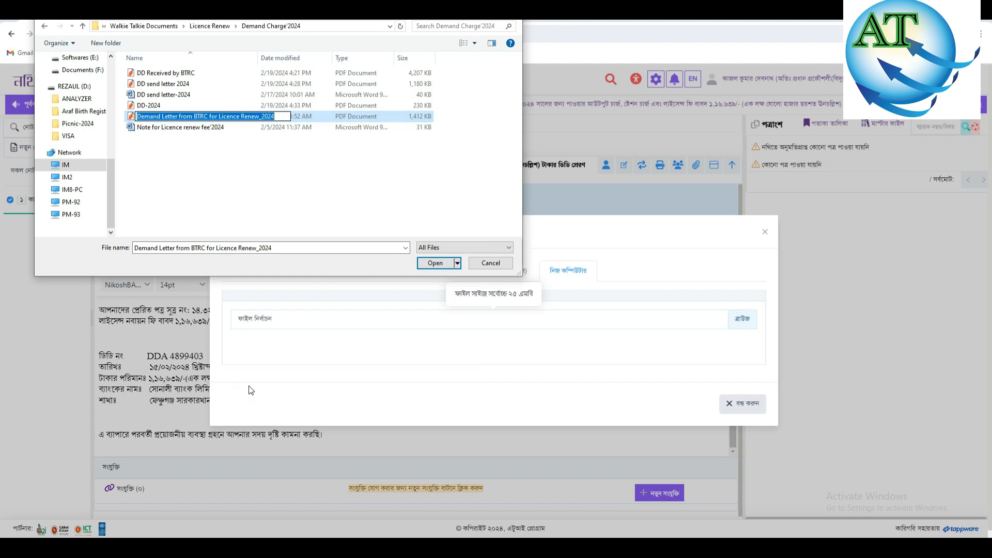
pyautogui.click(428, 263)
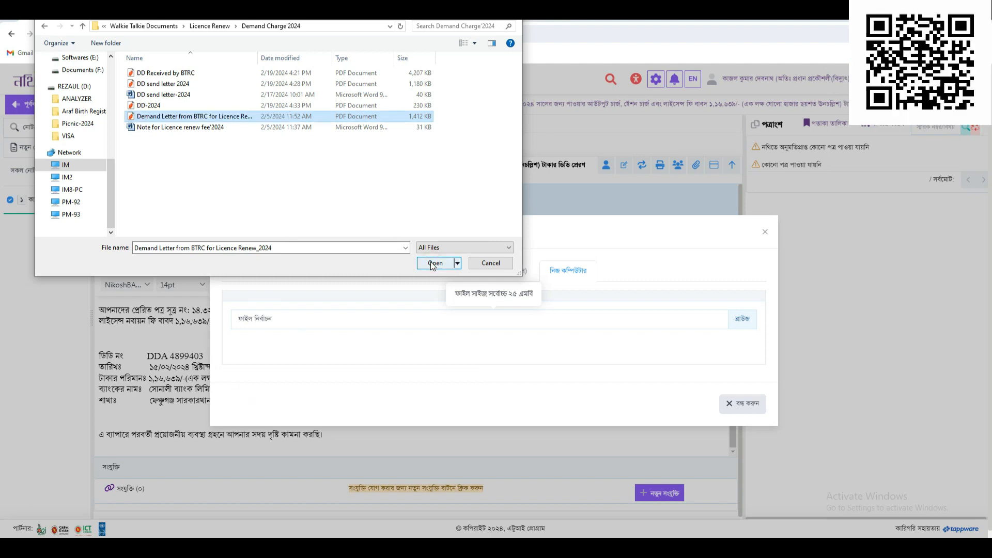
# - Upload the chosen BTRC demand letter, then browse for and upload DD send letter 2024
pyautogui.click(428, 262)
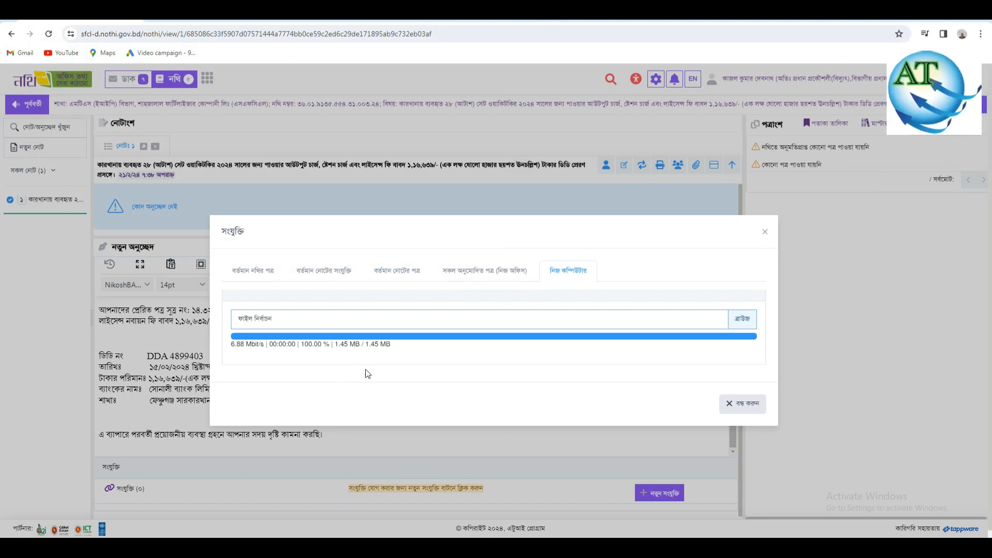
pyautogui.click(407, 355)
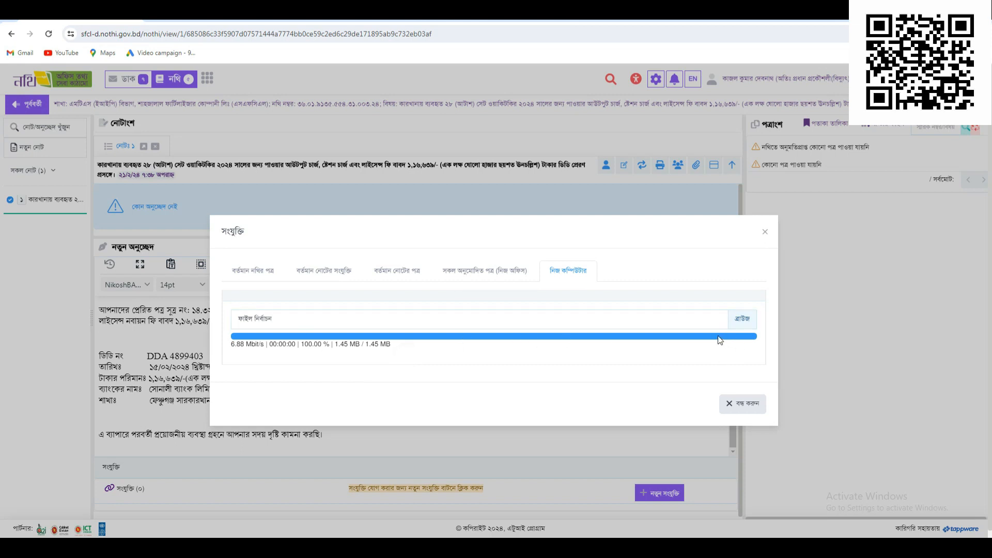
pyautogui.click(389, 323)
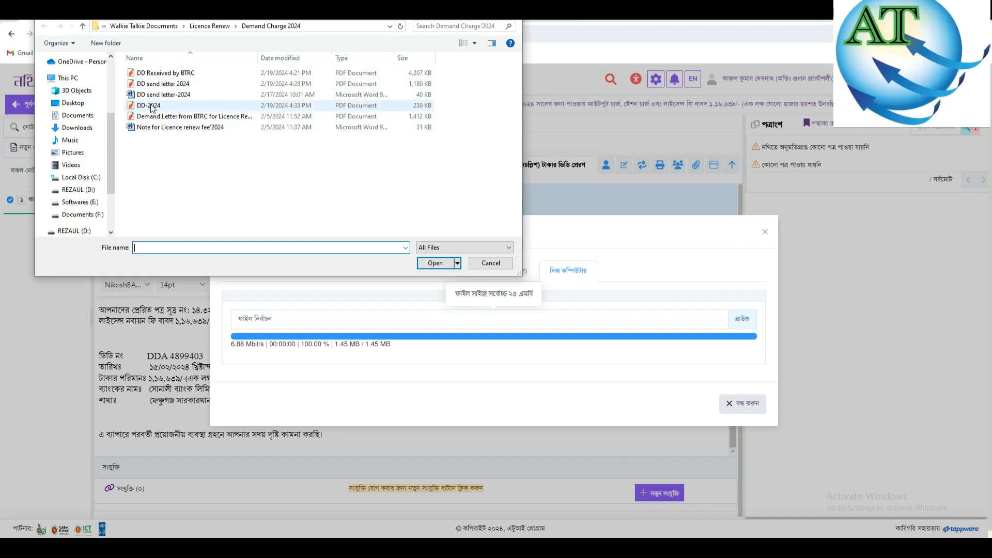
pyautogui.click(161, 86)
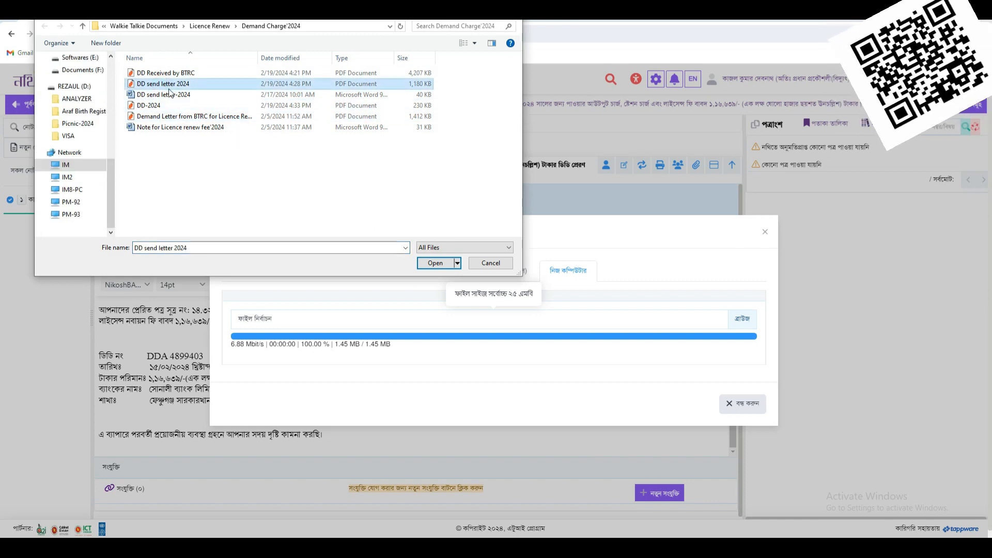
pyautogui.click(447, 268)
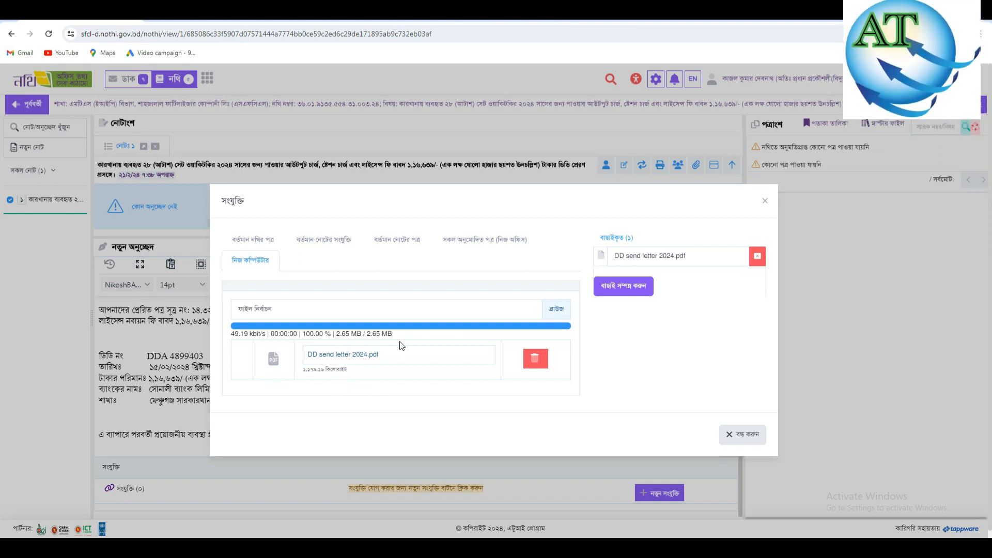
pyautogui.click(354, 354)
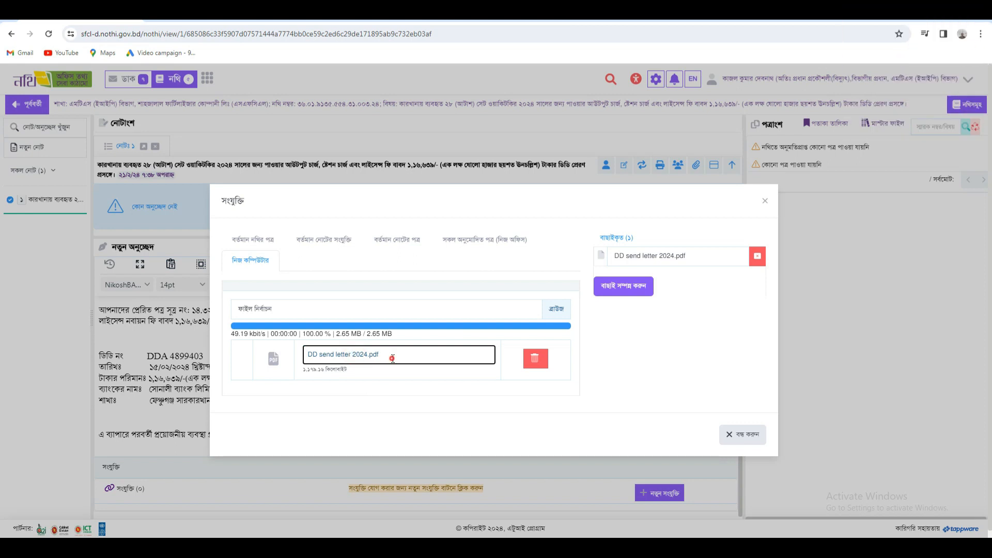
# - Browse for and upload the BTRC demand letter and the DD Received by BTRC PDF
pyautogui.click(427, 311)
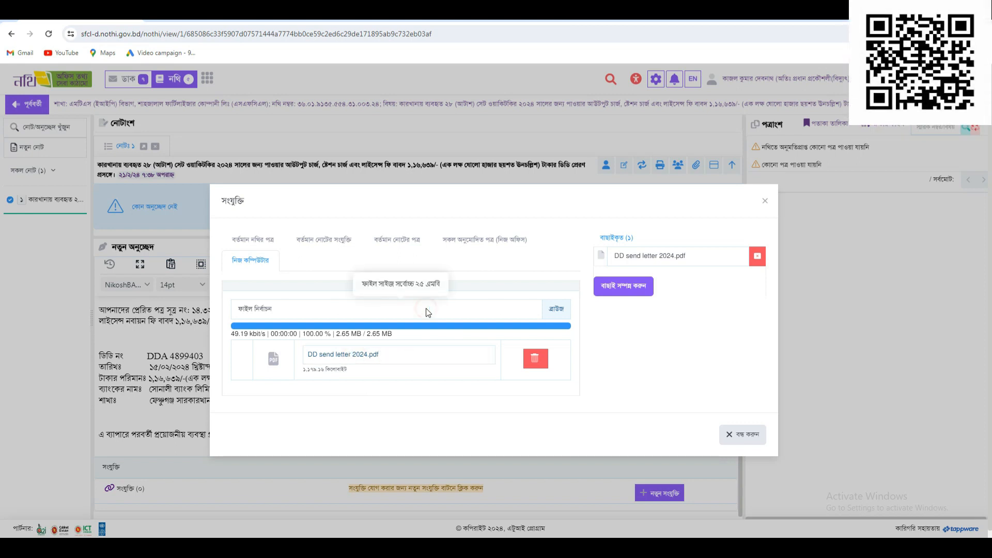
pyautogui.click(200, 116)
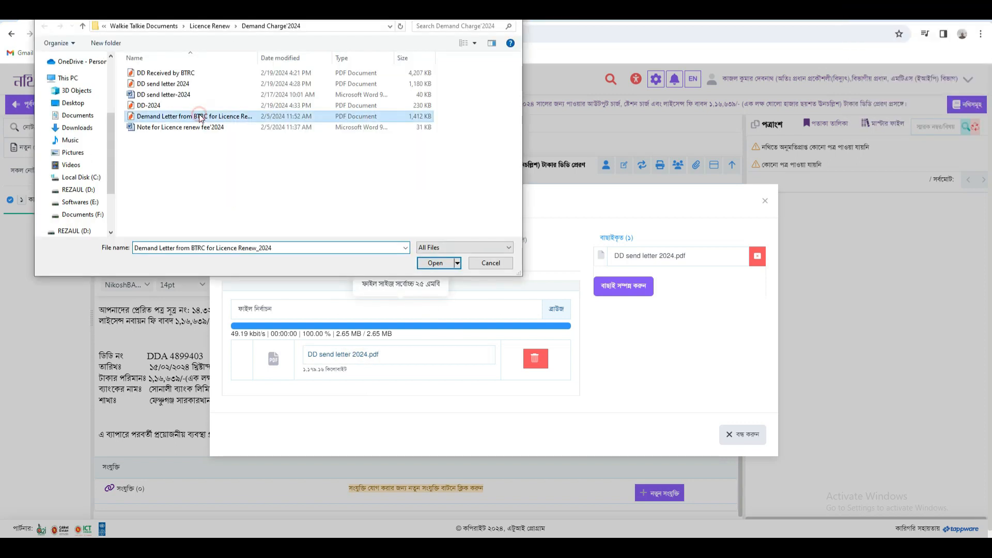
pyautogui.click(437, 263)
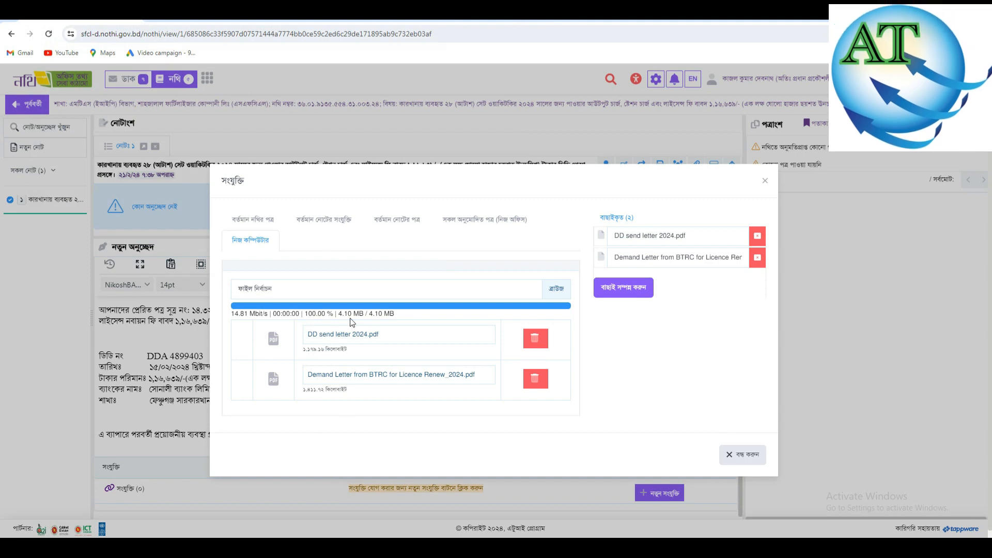
pyautogui.click(326, 288)
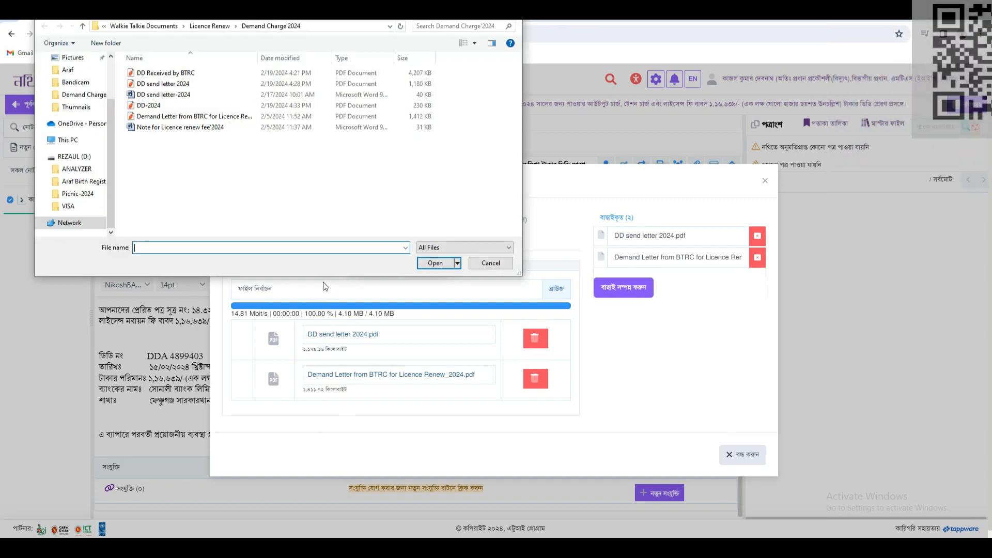
pyautogui.click(173, 75)
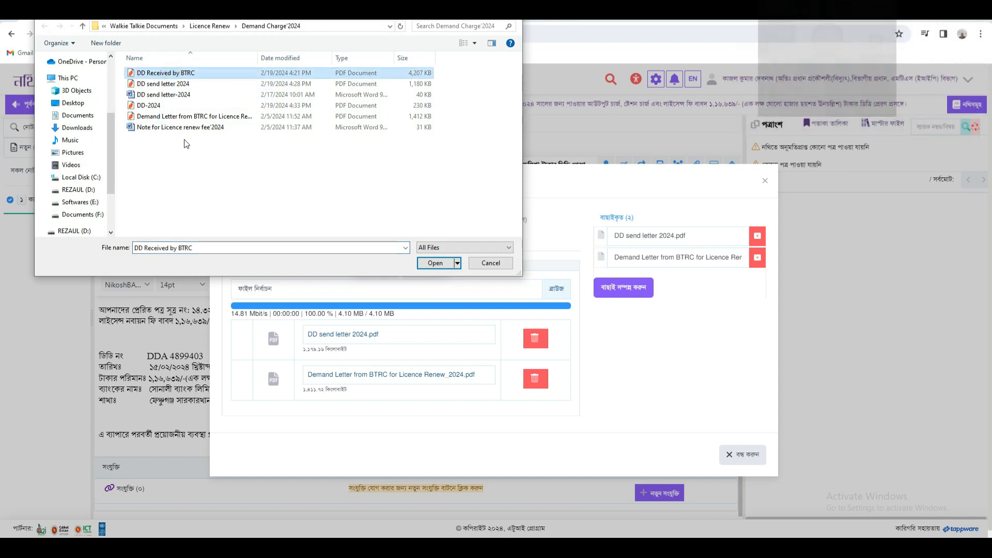
pyautogui.click(434, 264)
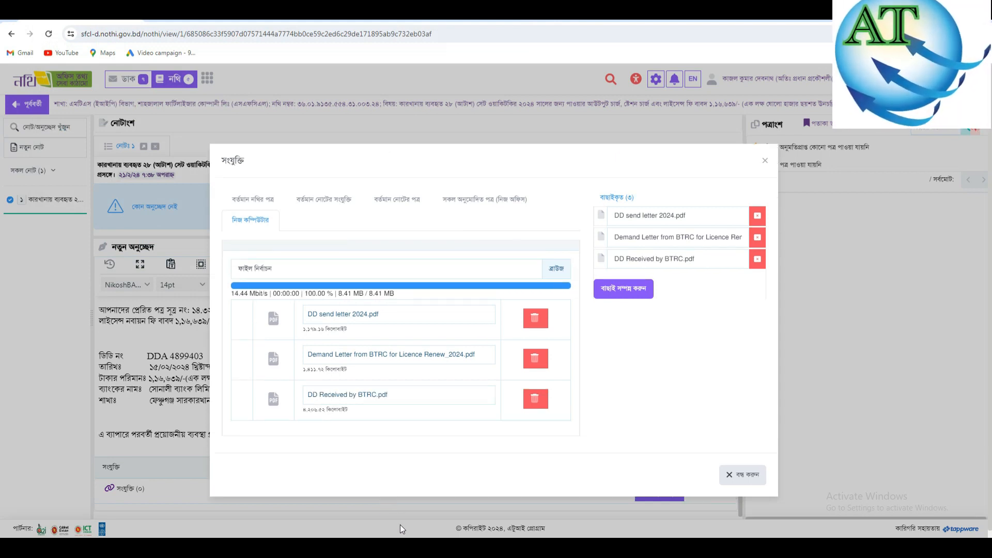
# - Change 'Licence' to the suggested 'License' in the BTRC demand letter attachment's name
pyautogui.click(364, 313)
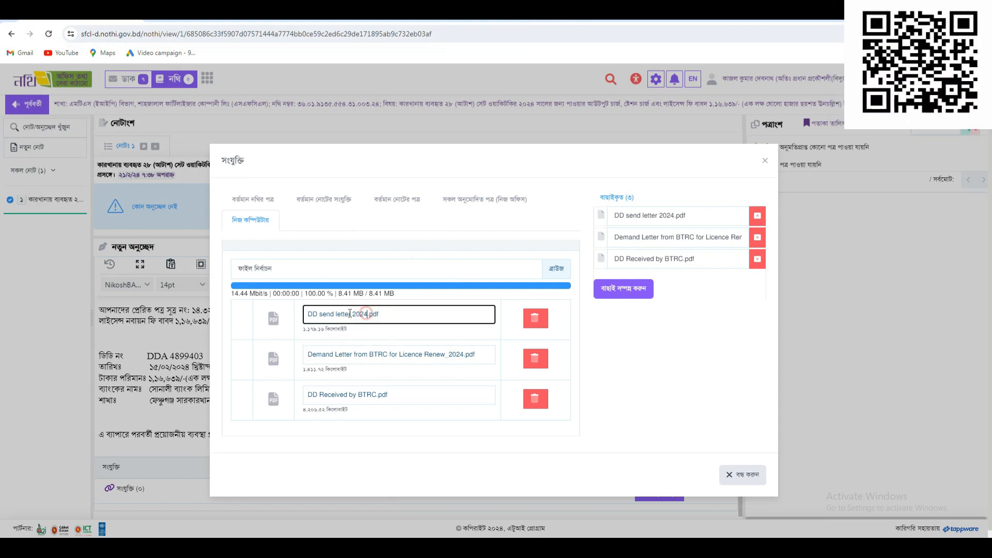
pyautogui.click(310, 314)
pyautogui.click(345, 354)
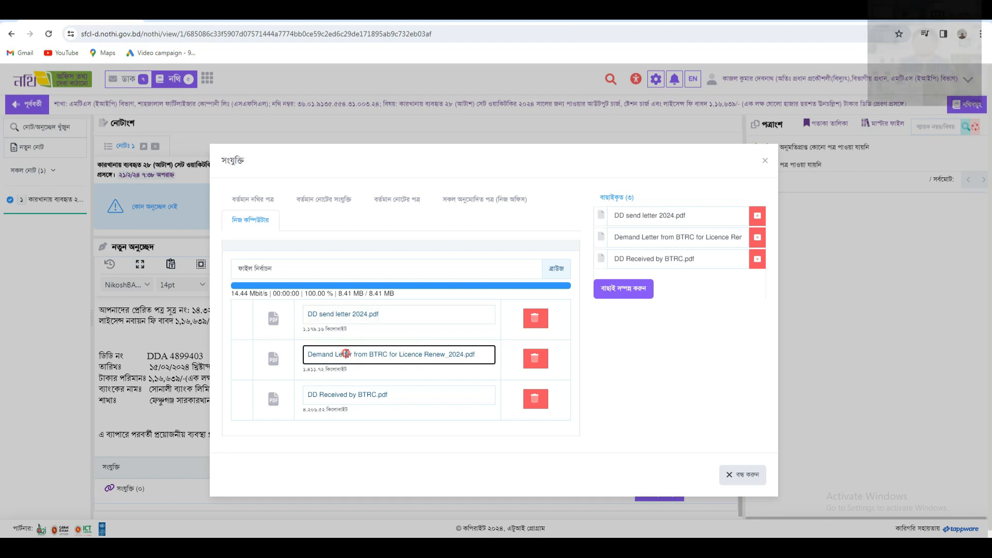
pyautogui.rightClick(411, 354)
pyautogui.click(433, 150)
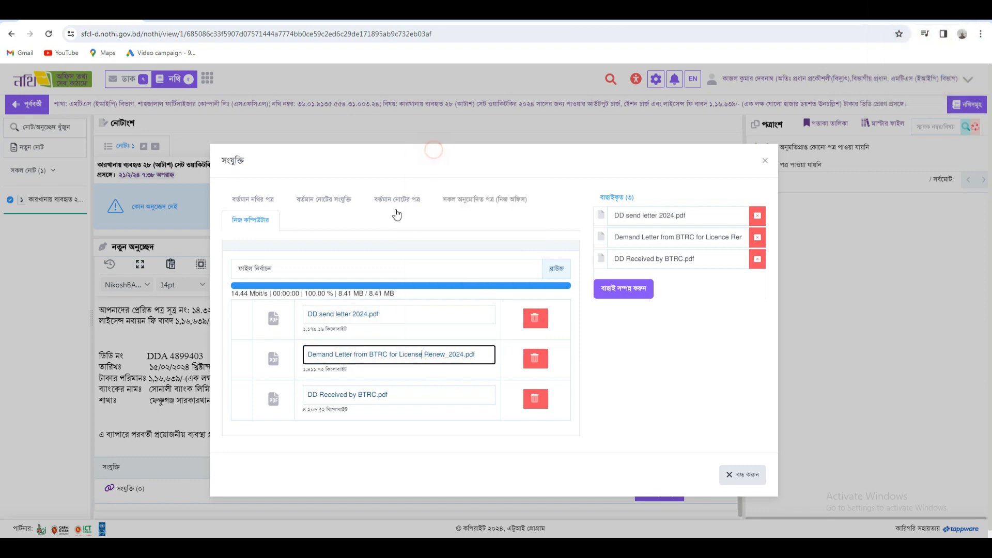
pyautogui.click(362, 334)
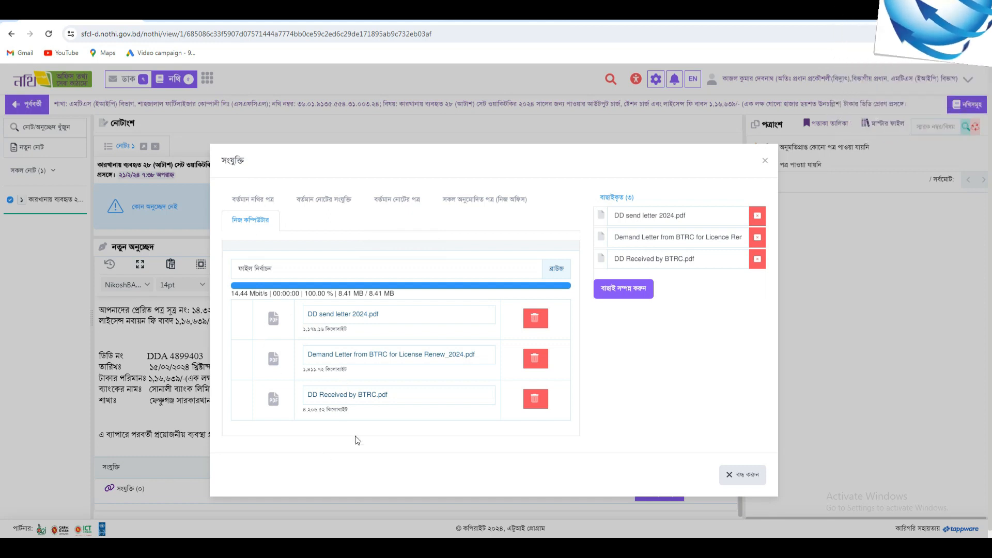
# - Attach the three uploaded PDFs to the note with বাছাই সম্পন্ন করুন
pyautogui.click(623, 288)
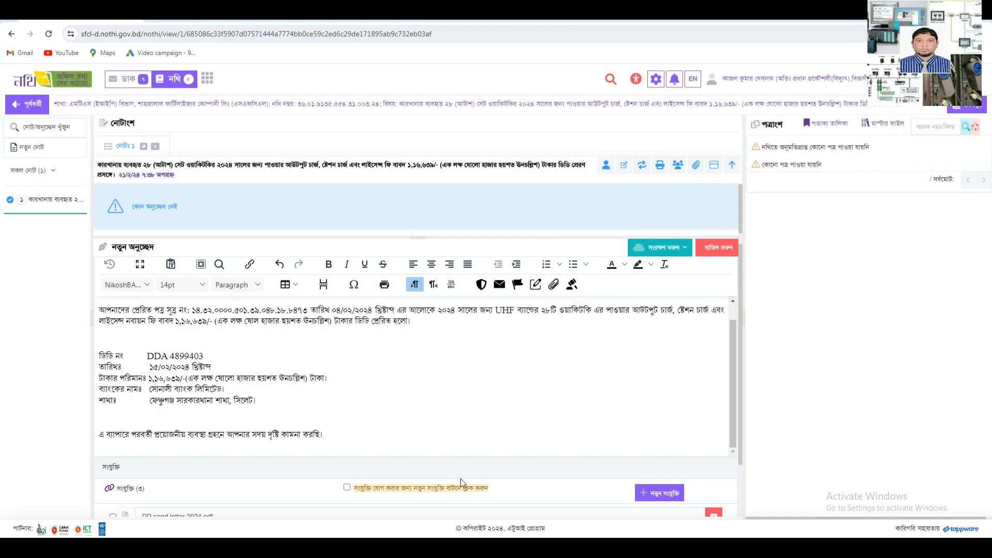
pyautogui.scroll(-1, 427, 390)
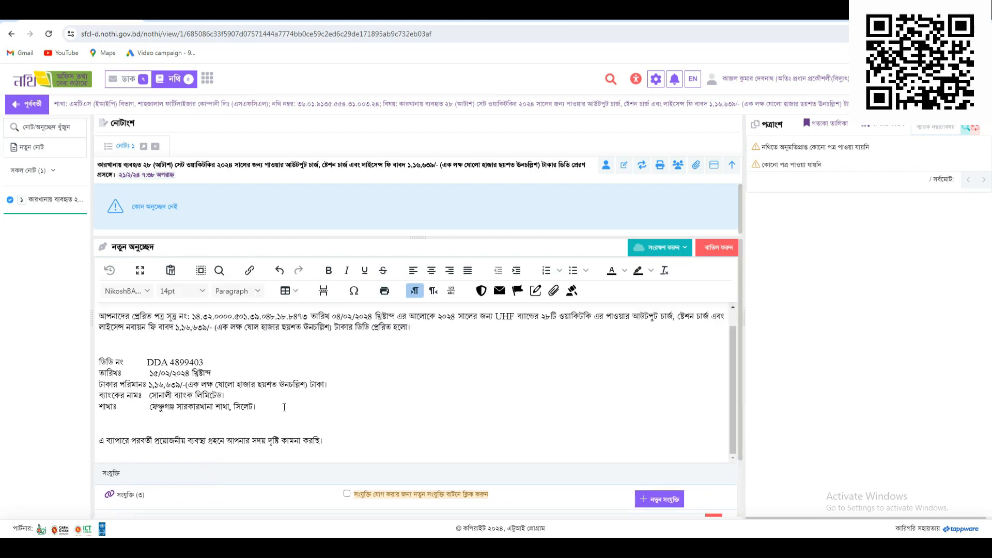
pyautogui.scroll(1, 287, 410)
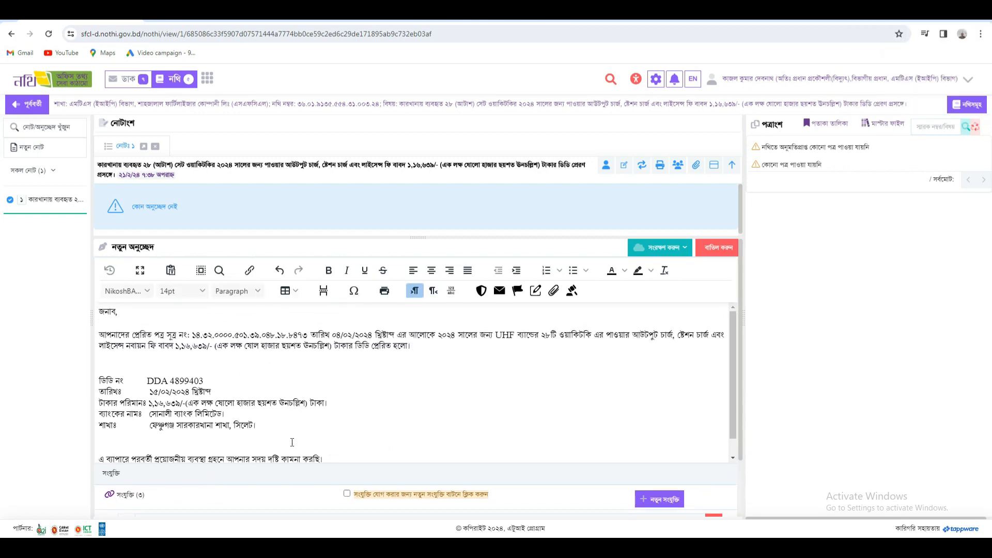
pyautogui.scroll(-1, 361, 364)
pyautogui.scroll(1, 343, 369)
# - Add ' (' after খ্রিষ্টাব্দ in the first paragraph, then bring up the note's attachment list
pyautogui.click(394, 334)
pyautogui.write('(')
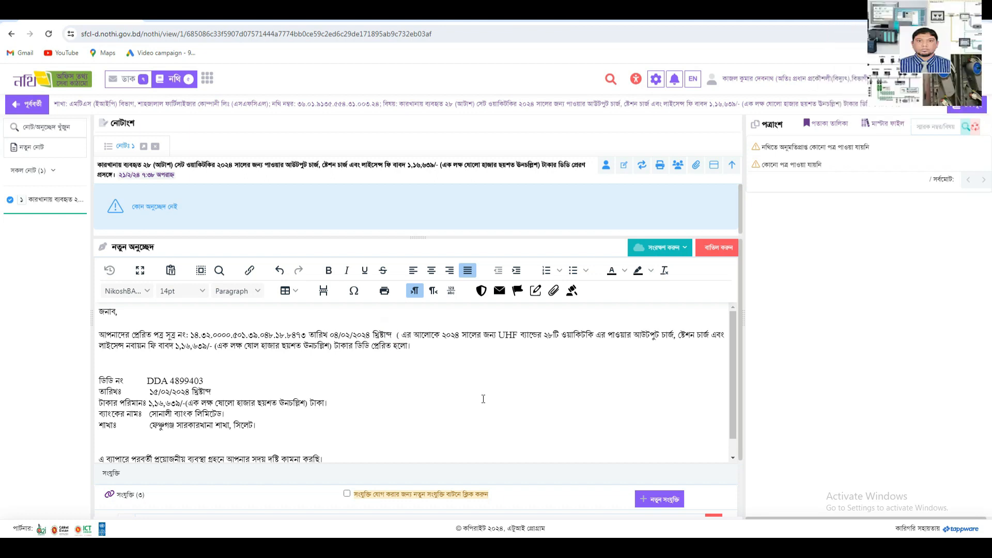
pyautogui.click(553, 289)
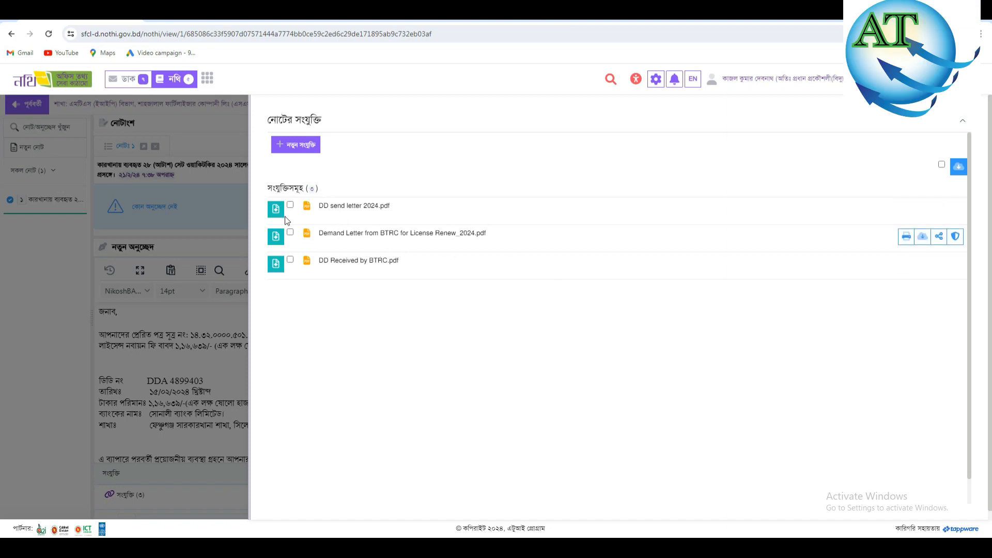
# - Link 'Demand Letter from BTRC for License Renew_2024.pdf' inline after the first paragraph's date
pyautogui.click(289, 233)
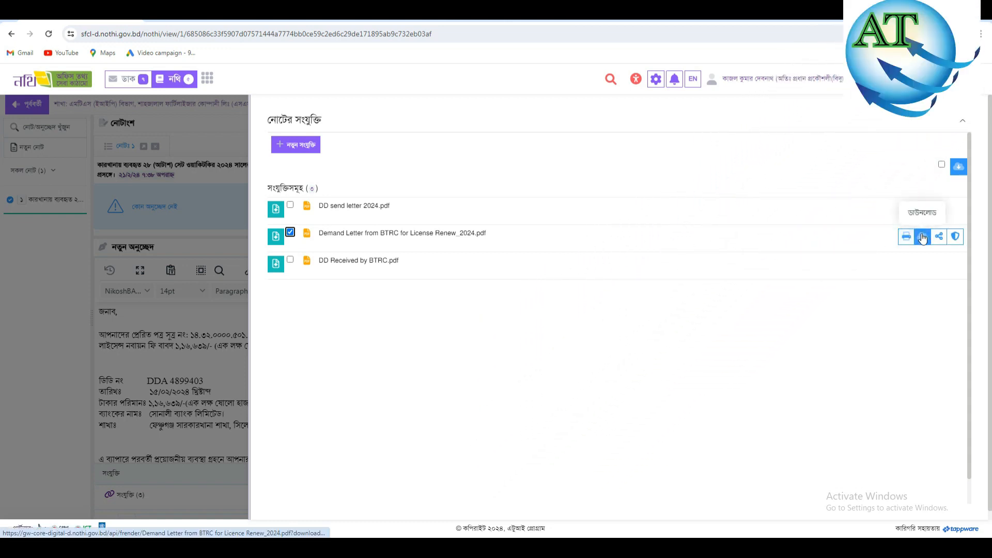
pyautogui.click(939, 237)
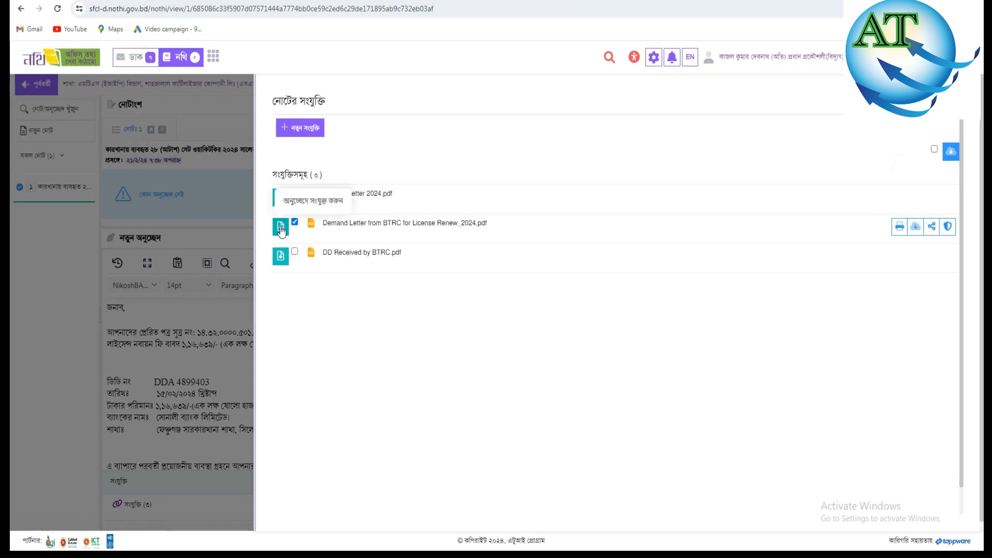
pyautogui.click(280, 230)
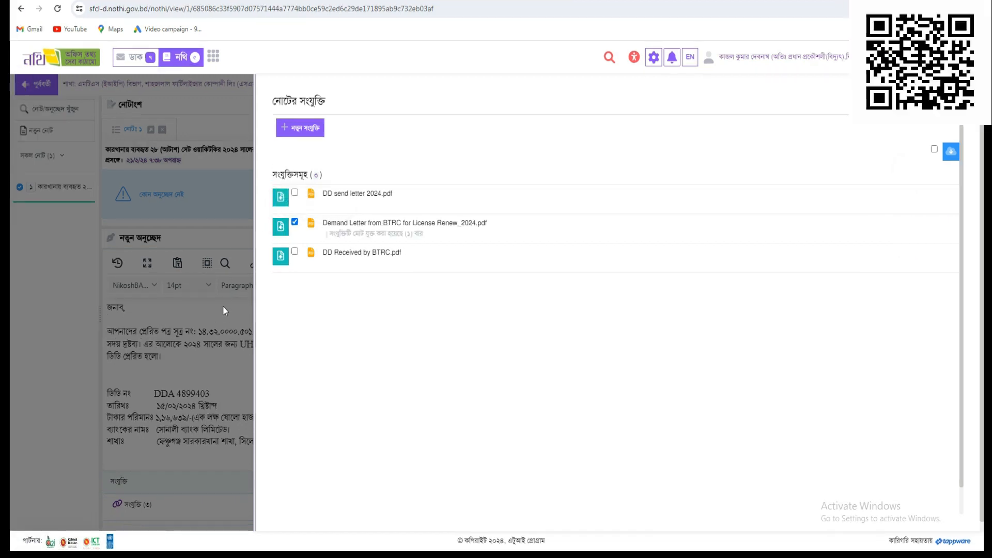
pyautogui.click(952, 101)
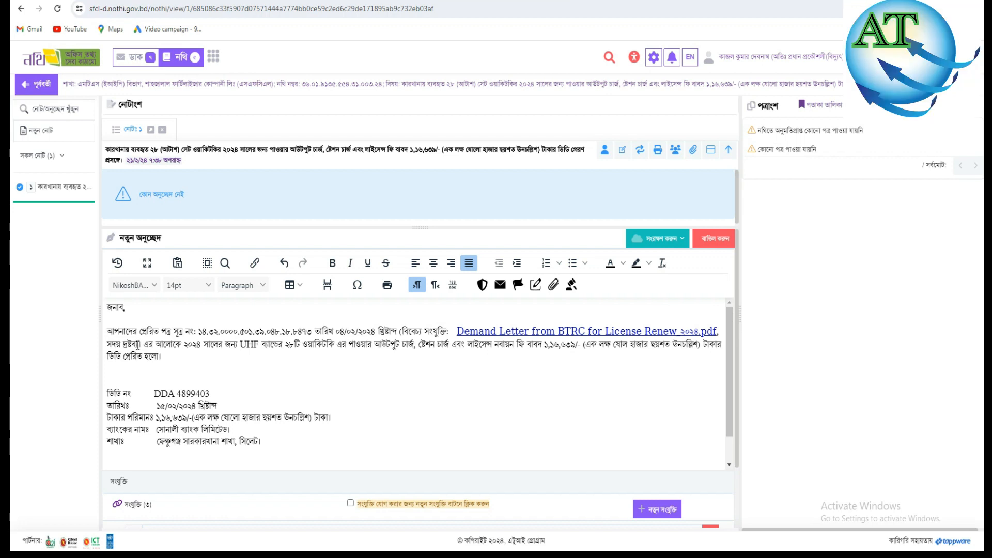
# - Close the bracket with ')' after দ্রষ্টব্য around the inserted Demand Letter link
pyautogui.click(144, 343)
pyautogui.write(')')
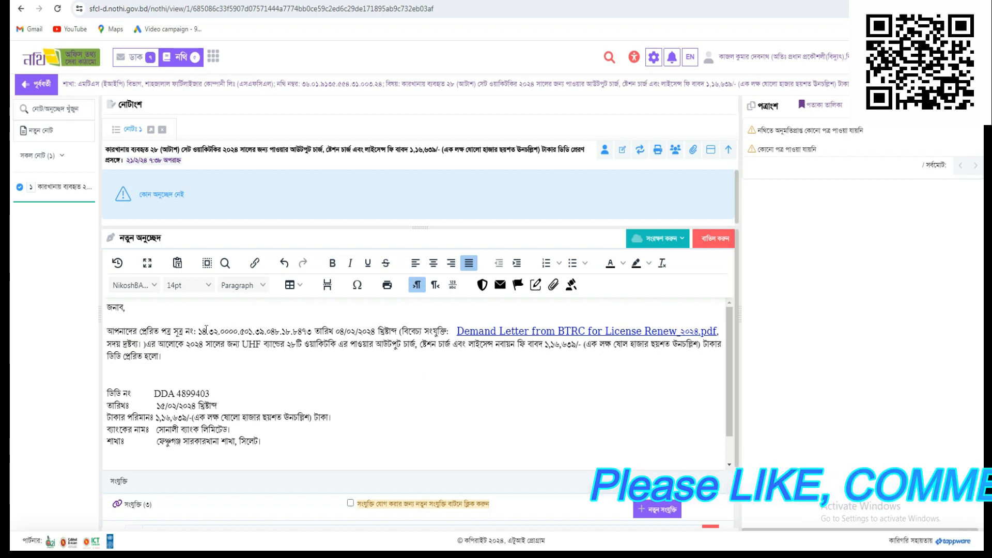
pyautogui.click(594, 331)
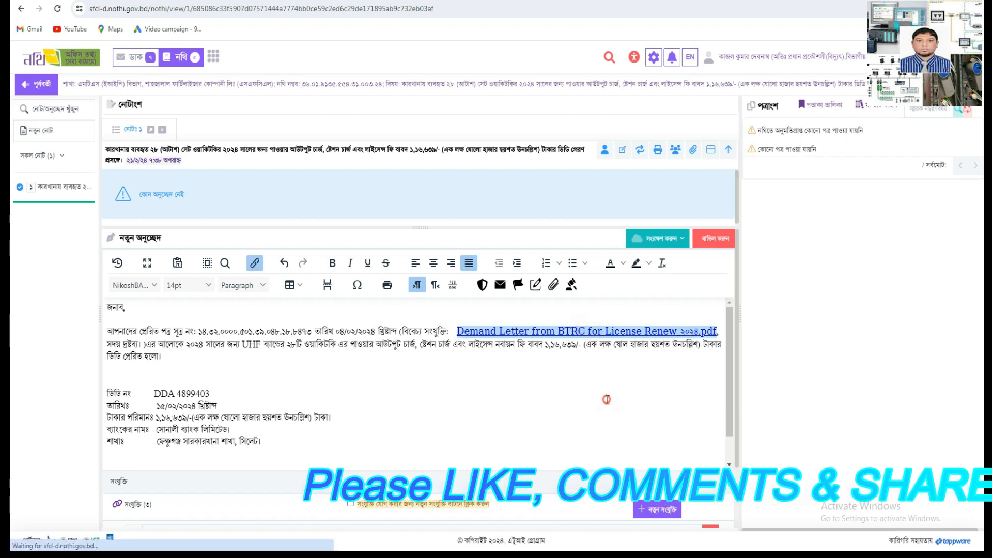
pyautogui.click(641, 388)
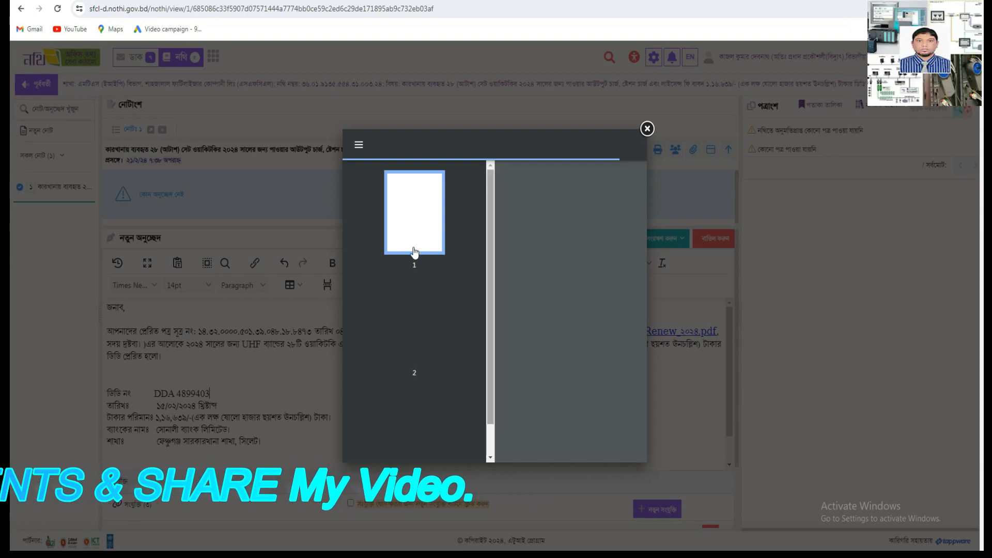
pyautogui.scroll(-3, 633, 170)
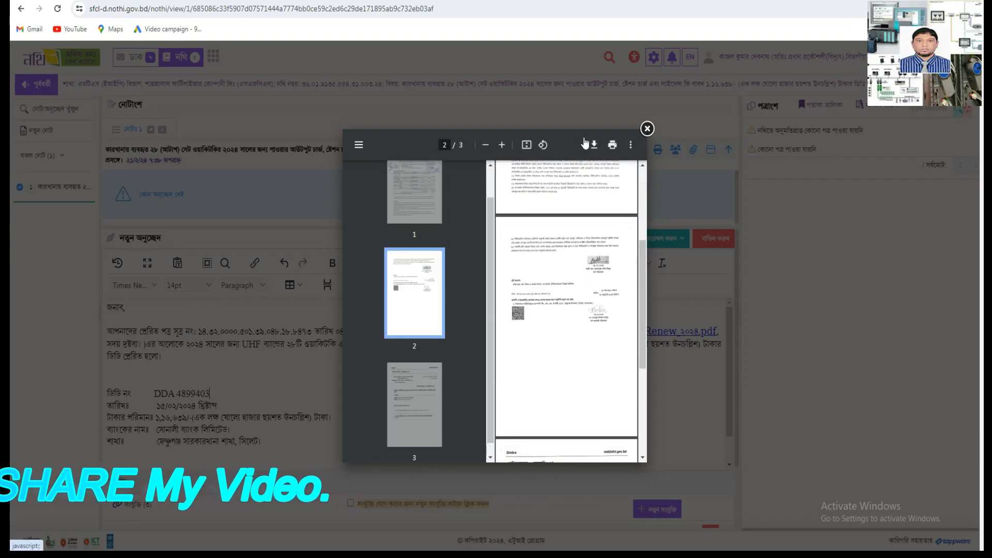
# - Close the PDF preview, mark the spot after 'হলো।', and show the note's attachment list
pyautogui.click(652, 129)
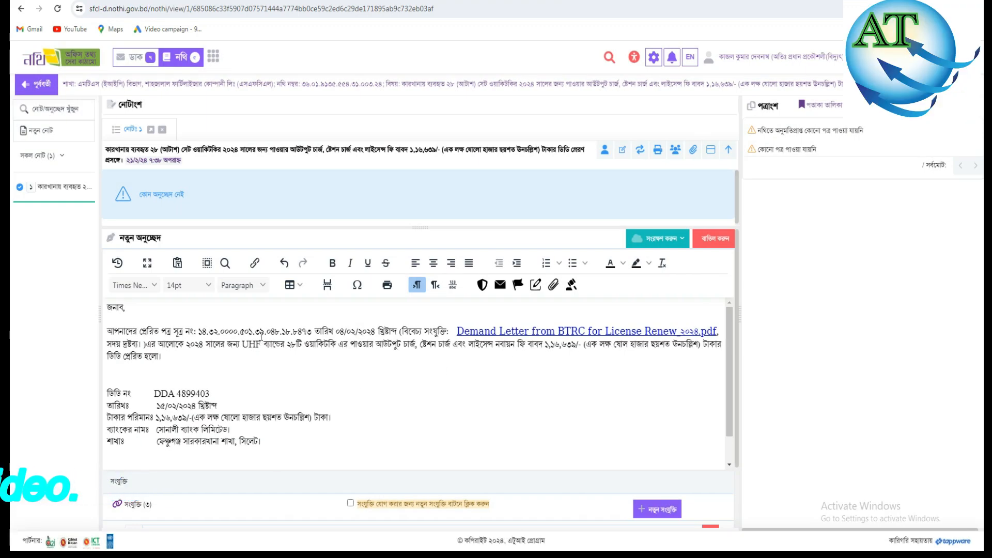
pyautogui.click(261, 335)
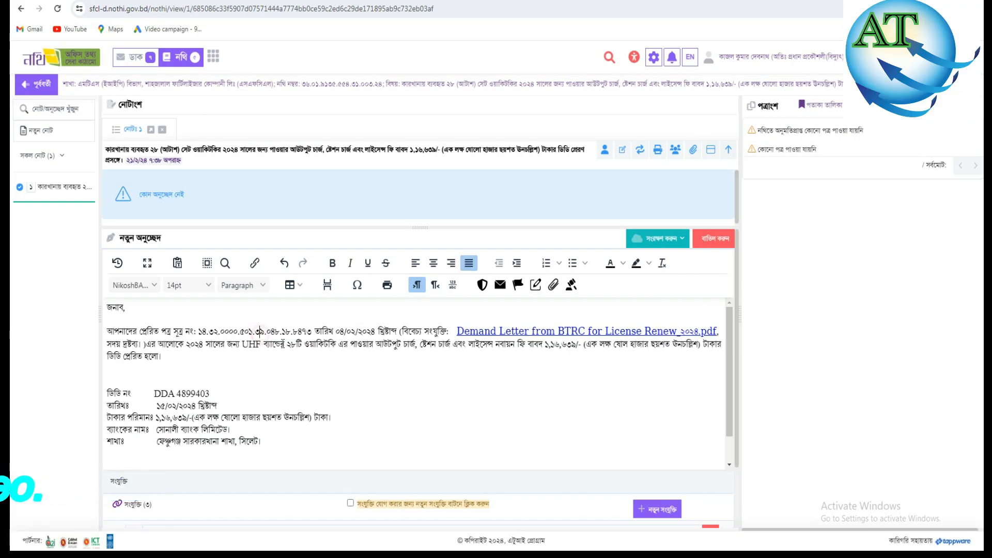
pyautogui.scroll(-1, 324, 338)
pyautogui.scroll(1, 238, 390)
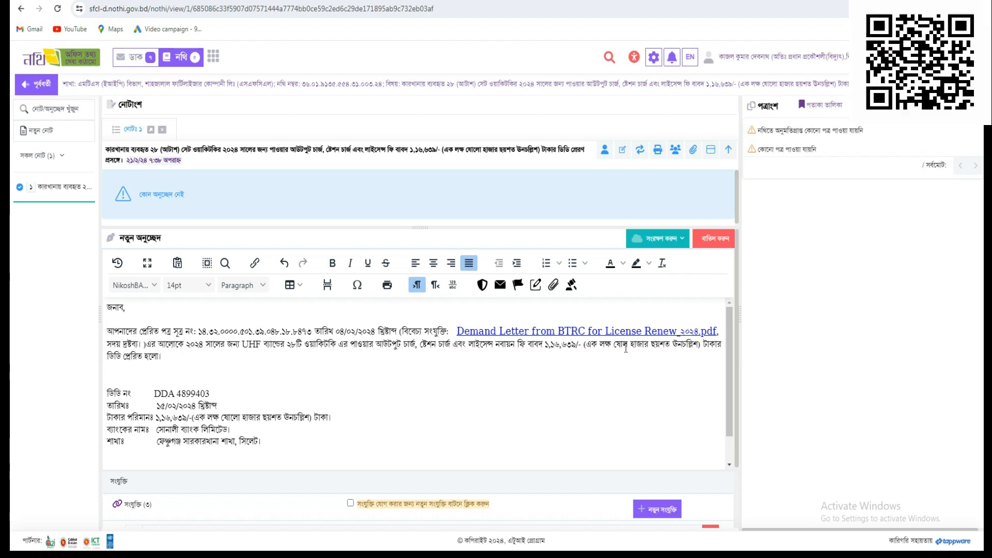
pyautogui.click(159, 355)
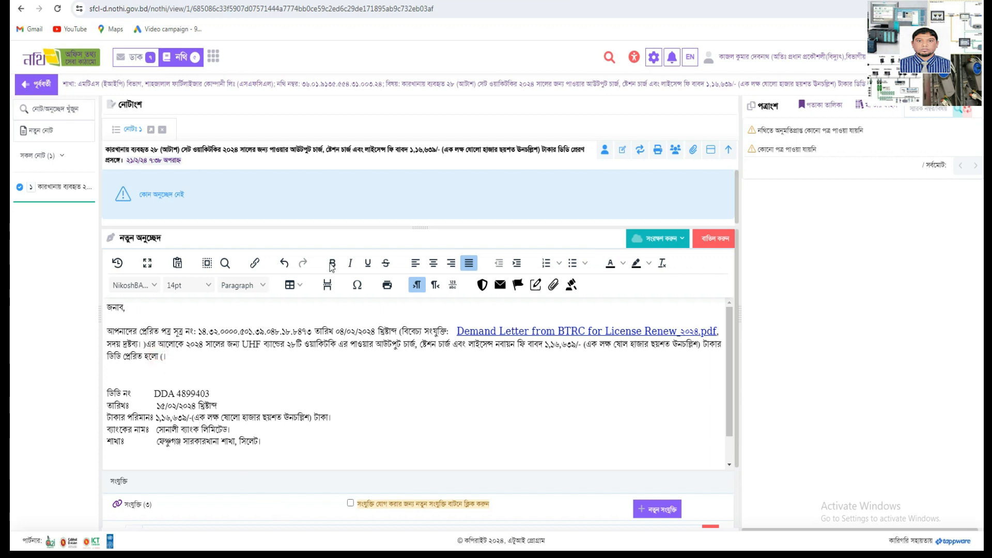
pyautogui.click(553, 285)
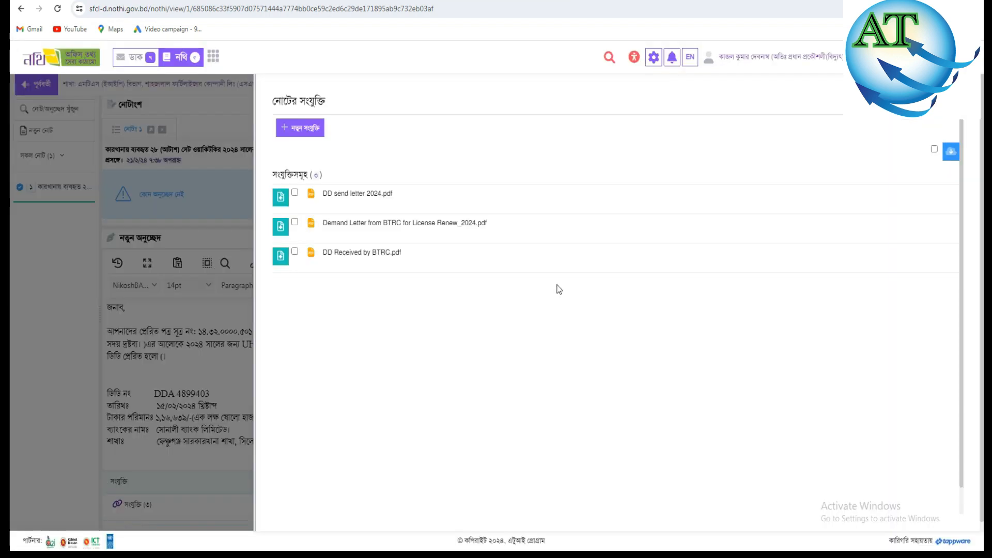
# - Insert an inline link to 'DD send letter 2024.pdf' at the marked spot in the note
pyautogui.click(280, 199)
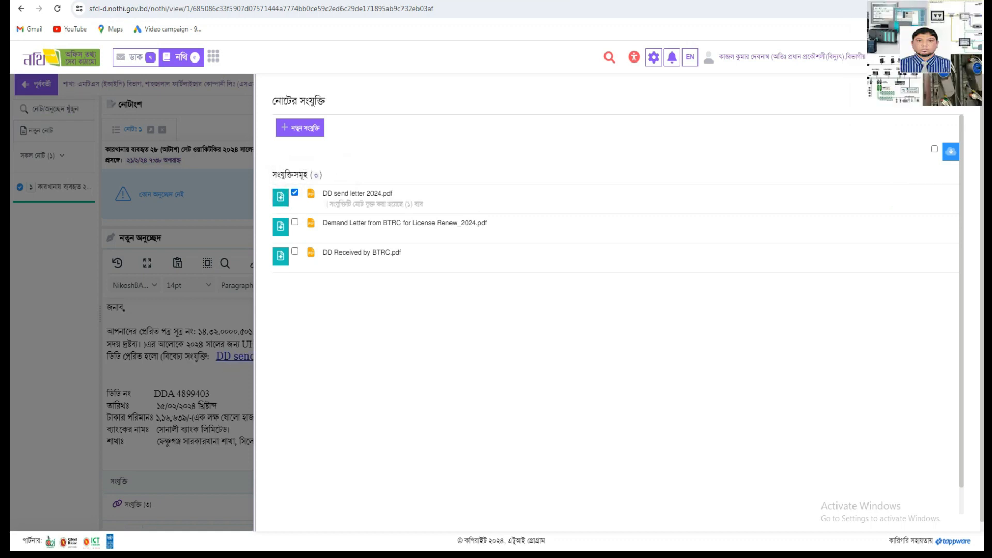
pyautogui.click(952, 101)
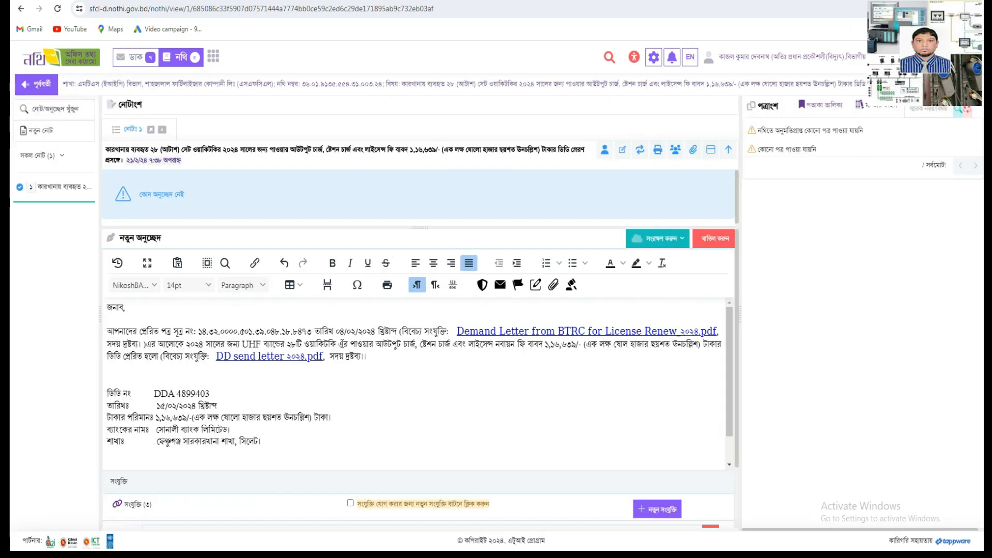
pyautogui.click(364, 356)
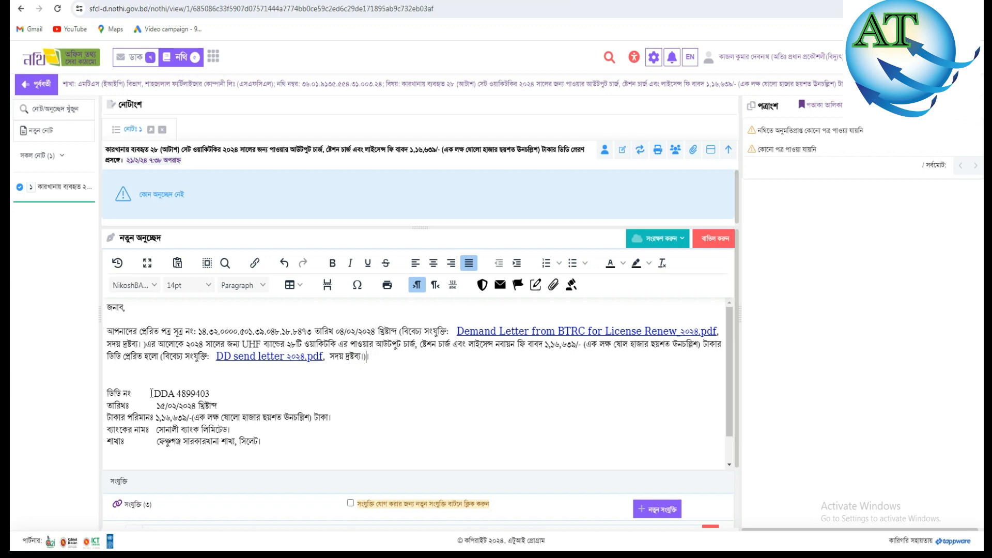
pyautogui.click(211, 395)
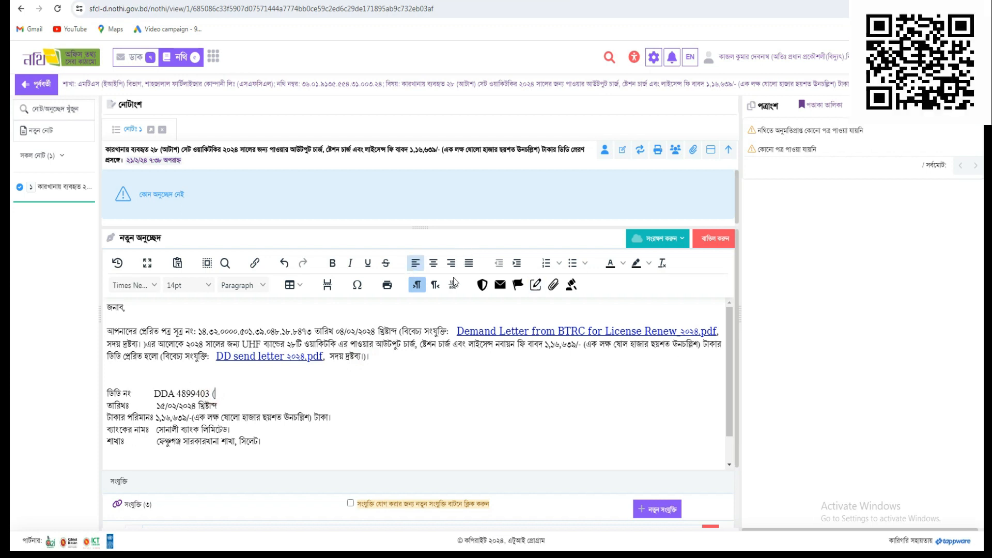
pyautogui.click(554, 285)
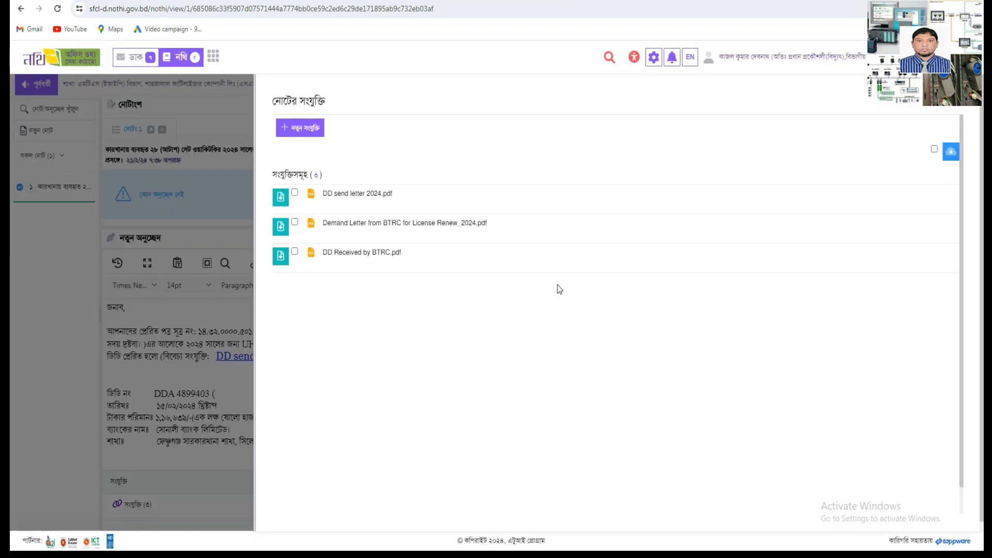
pyautogui.click(295, 251)
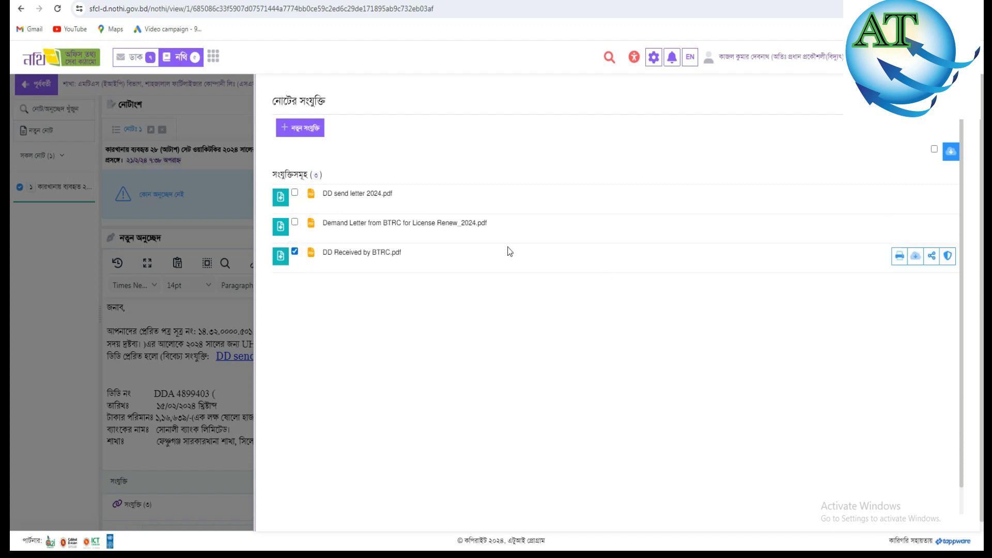
pyautogui.click(281, 256)
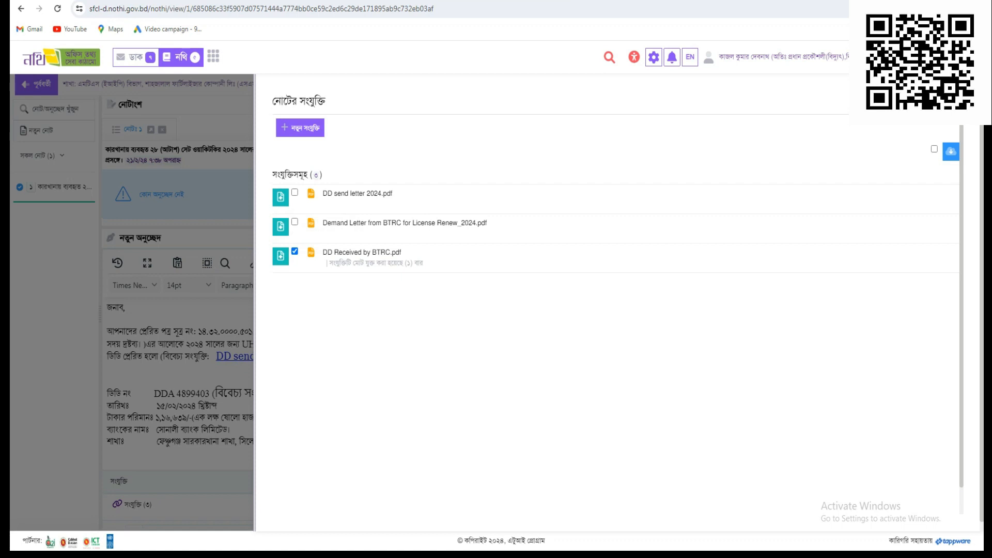
pyautogui.click(951, 101)
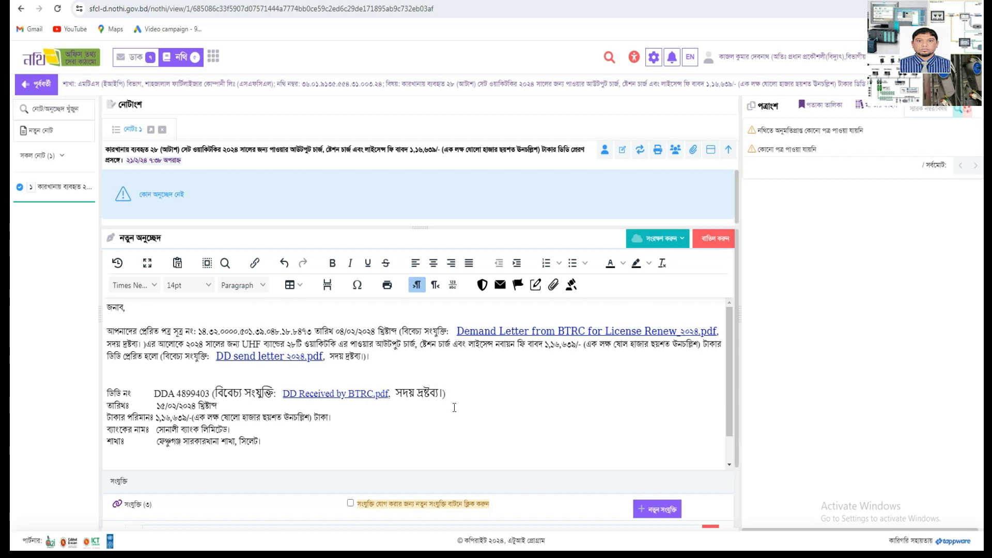
pyautogui.scroll(-5, 454, 407)
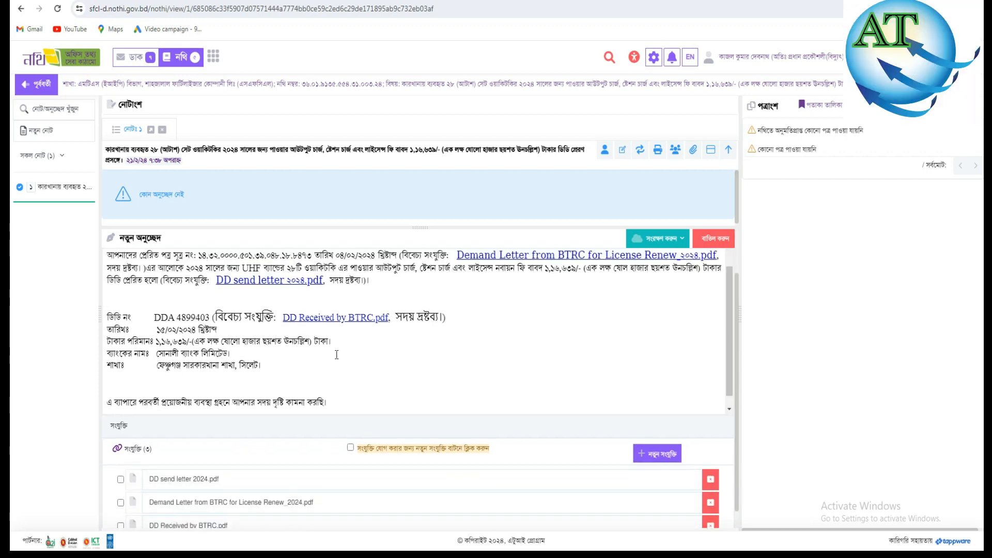
pyautogui.scroll(2, 336, 354)
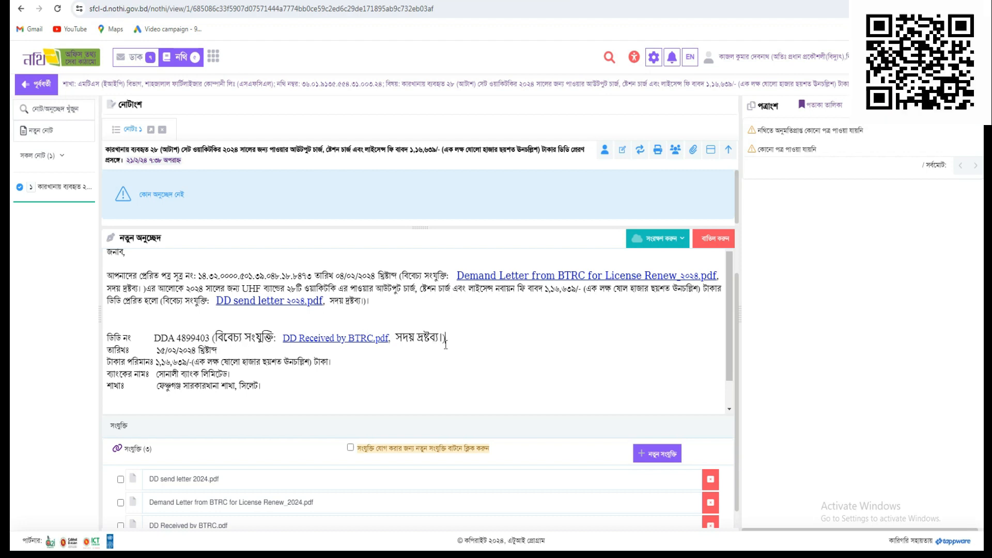
pyautogui.scroll(-3, 409, 325)
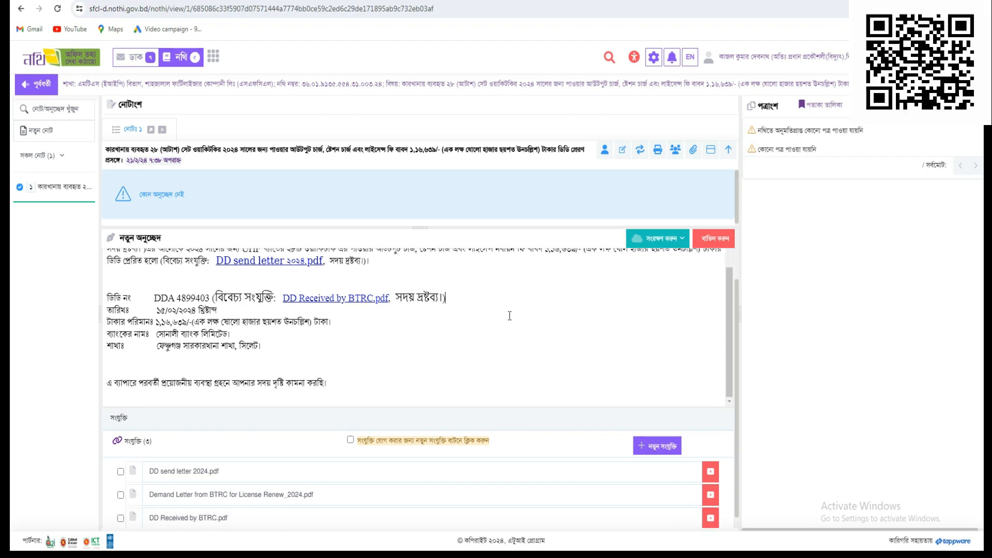
pyautogui.scroll(-1, 510, 316)
pyautogui.scroll(5, 331, 340)
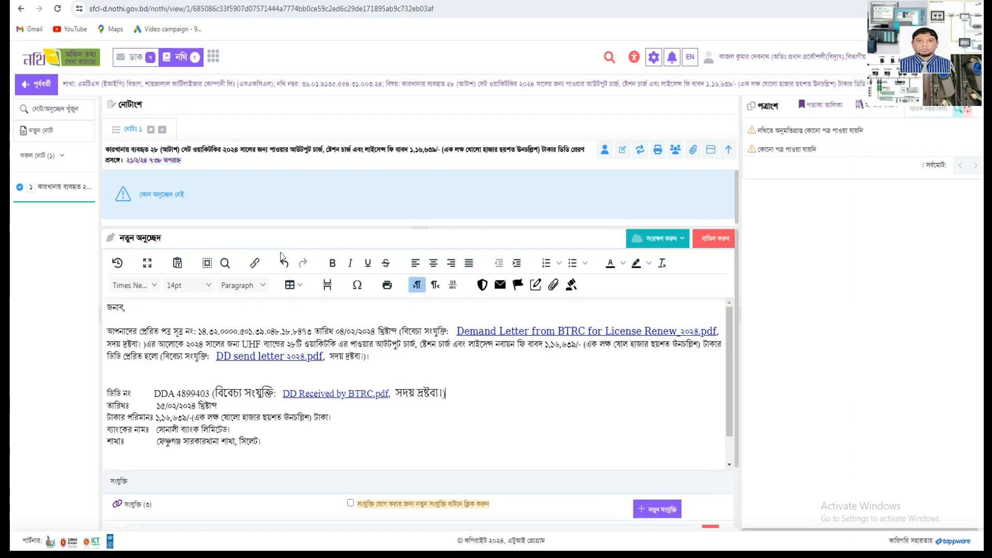
pyautogui.scroll(-2, 467, 423)
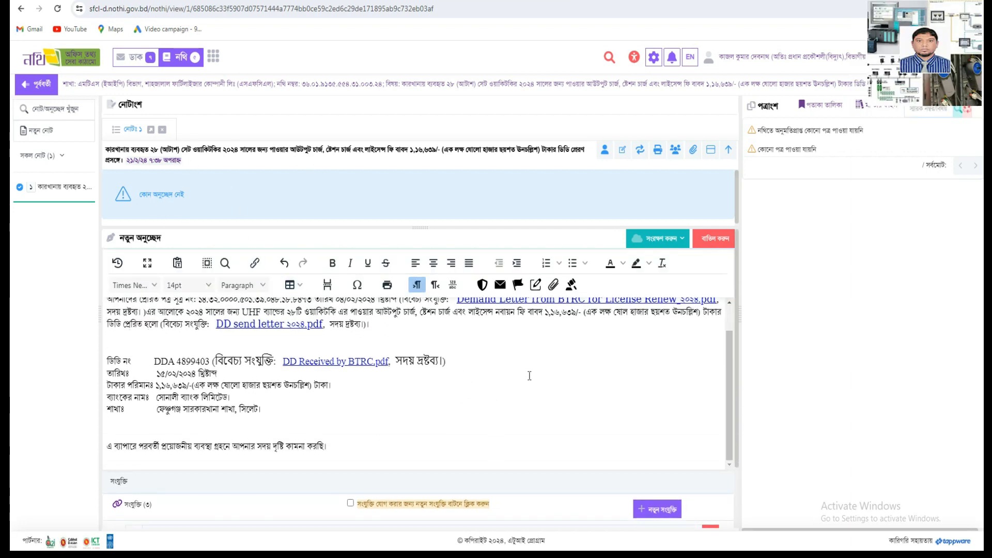
pyautogui.scroll(2, 529, 376)
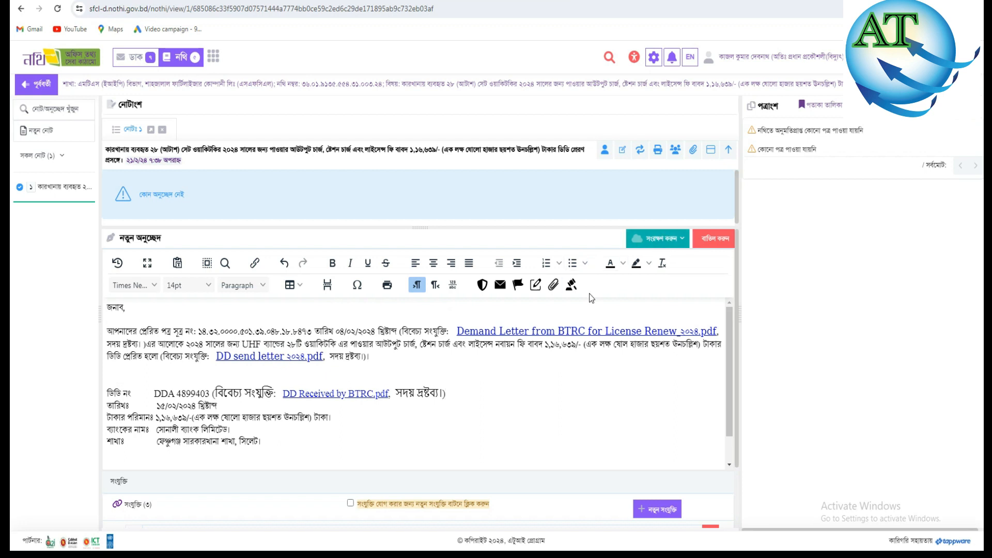
pyautogui.click(418, 392)
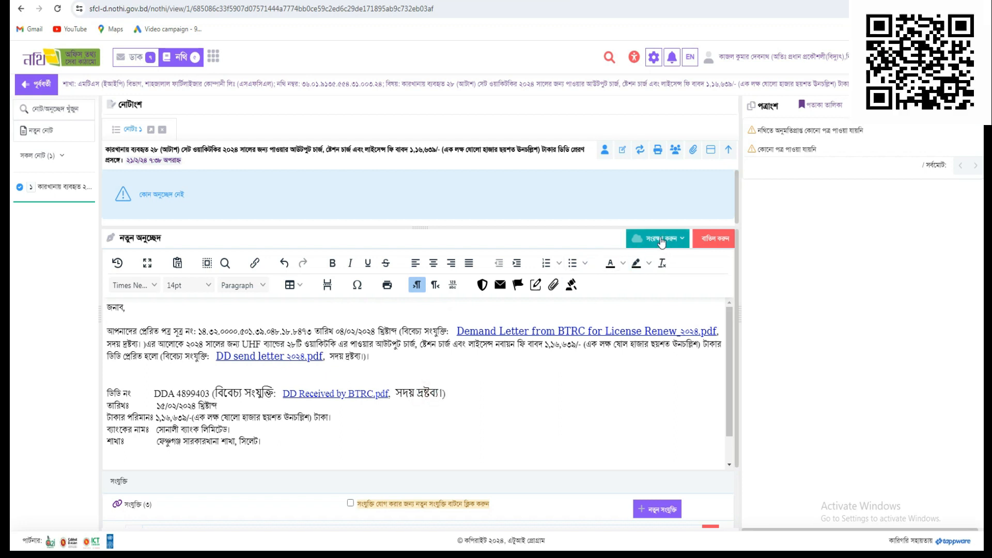
# - Save the note with the সংরক্ষণ করুন option, creating অনুচ্ছেদ ১.০ of Note 1
pyautogui.click(661, 239)
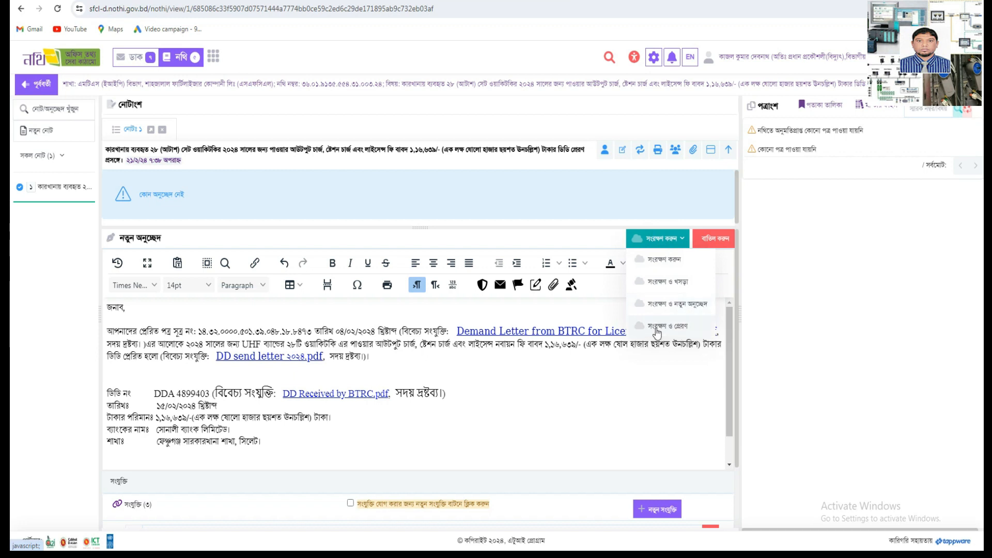
pyautogui.click(664, 259)
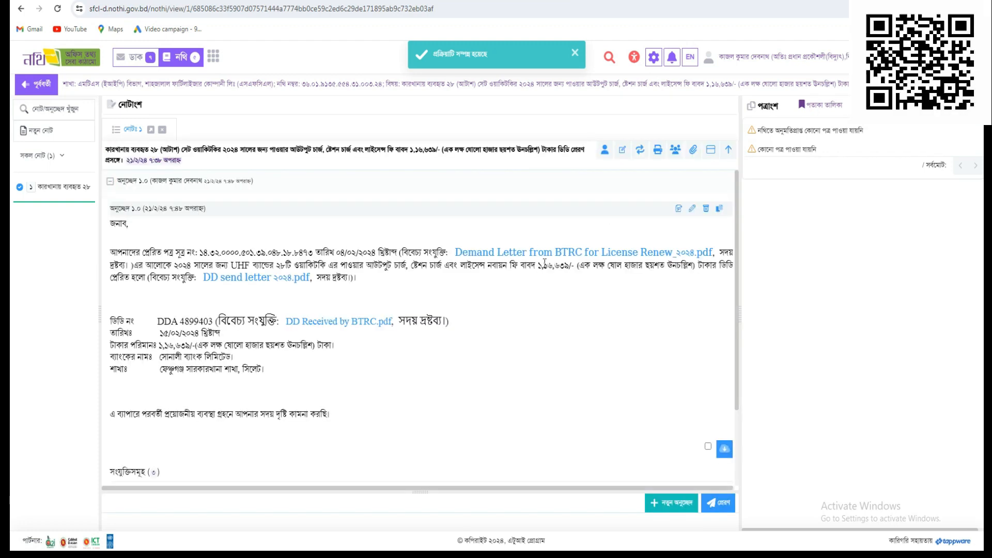
pyautogui.scroll(-2, 570, 358)
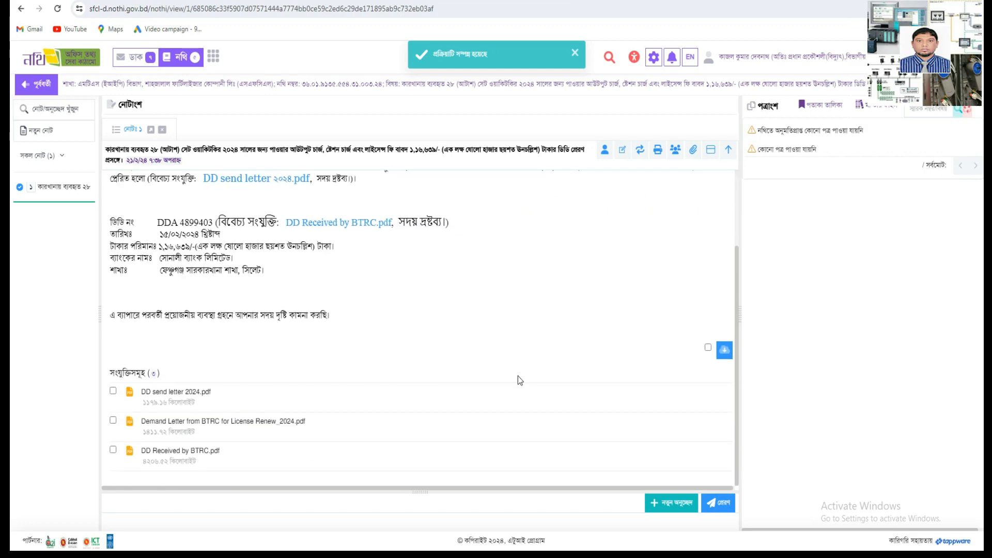
pyautogui.scroll(2, 517, 376)
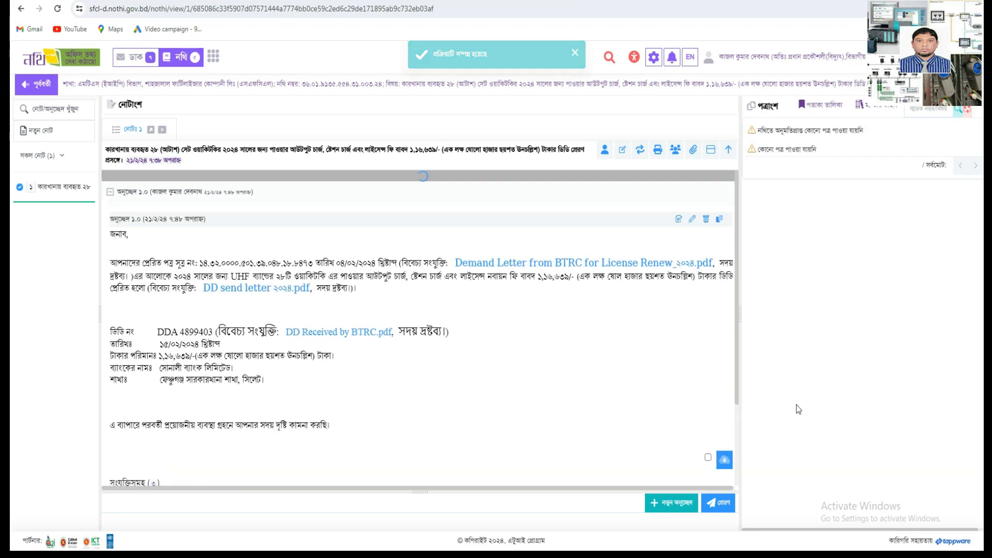